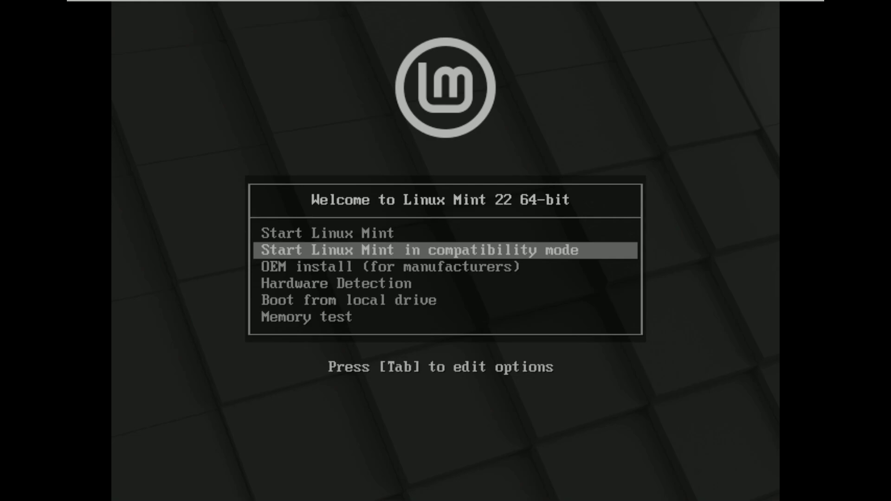
Boot the live session with the standard Start Linux Mint entry.
key(Up)
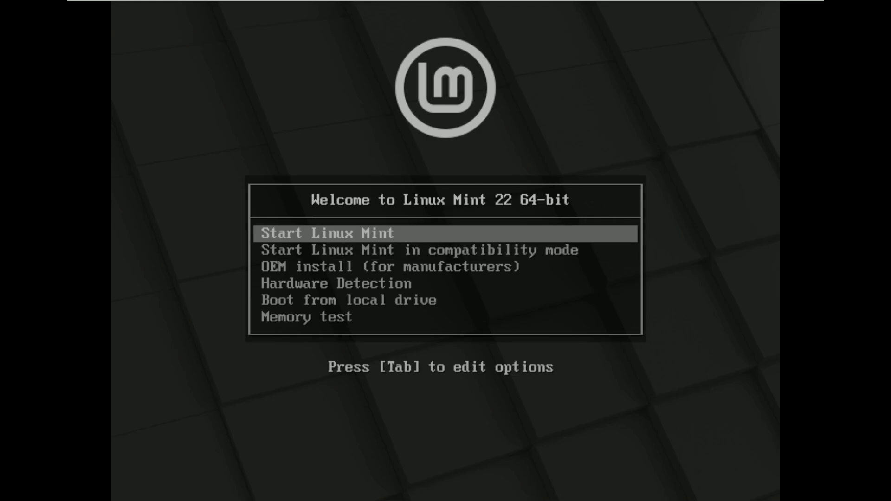
key(Down)
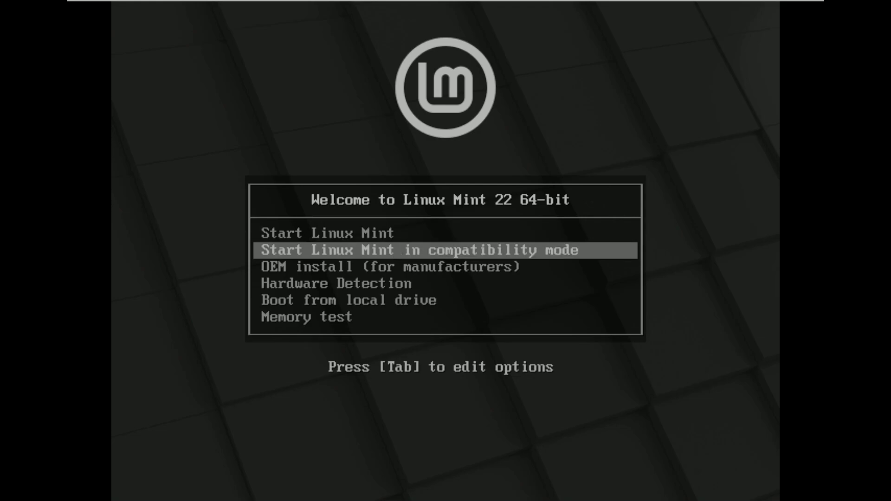
key(Up)
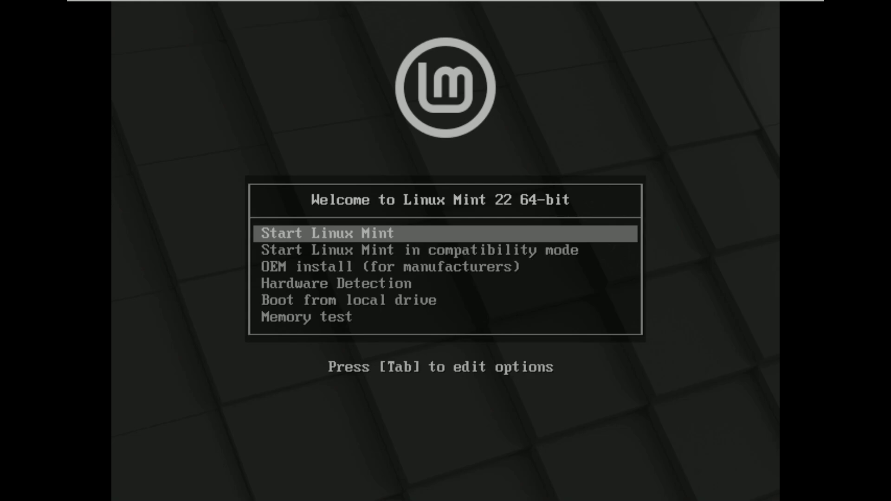
key(Down)
key(Up)
key(Return)
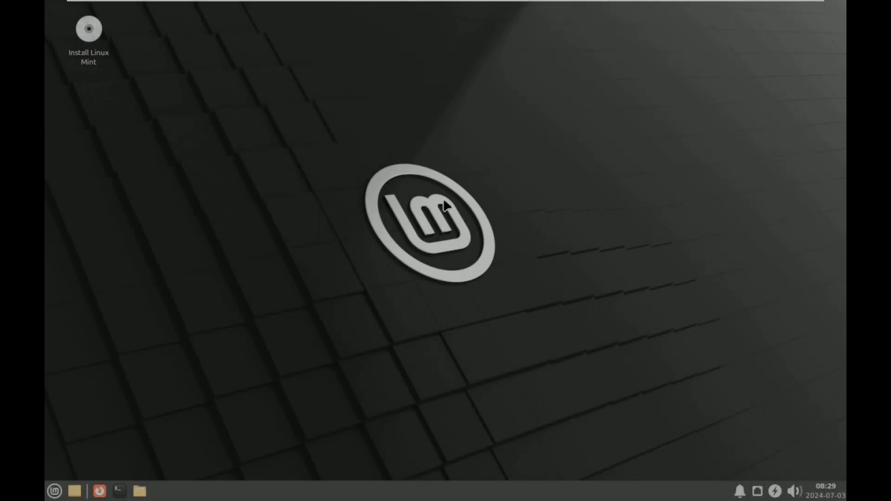
Open Task Manager in a maximized window and examine the running processes along with CPU and memory use.
click(56, 491)
click(189, 357)
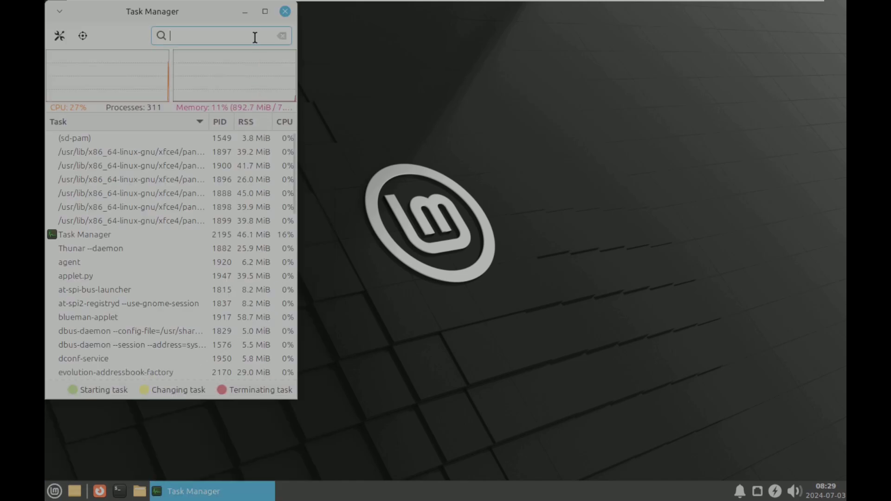
click(265, 11)
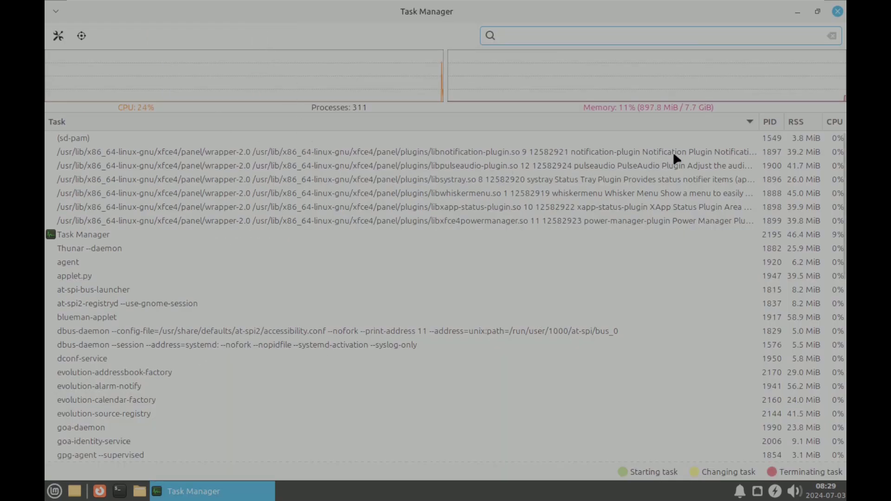
scroll(833, 181, down, 3)
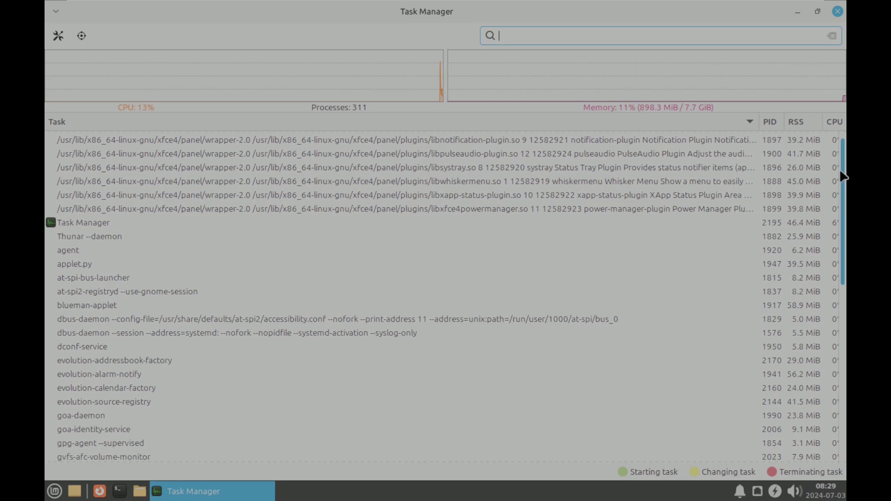
scroll(831, 204, down, 6)
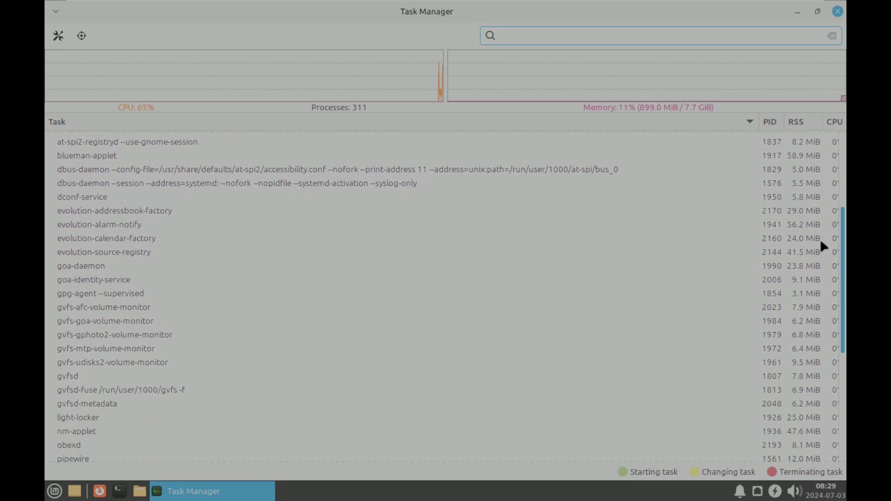
scroll(812, 361, down, 1)
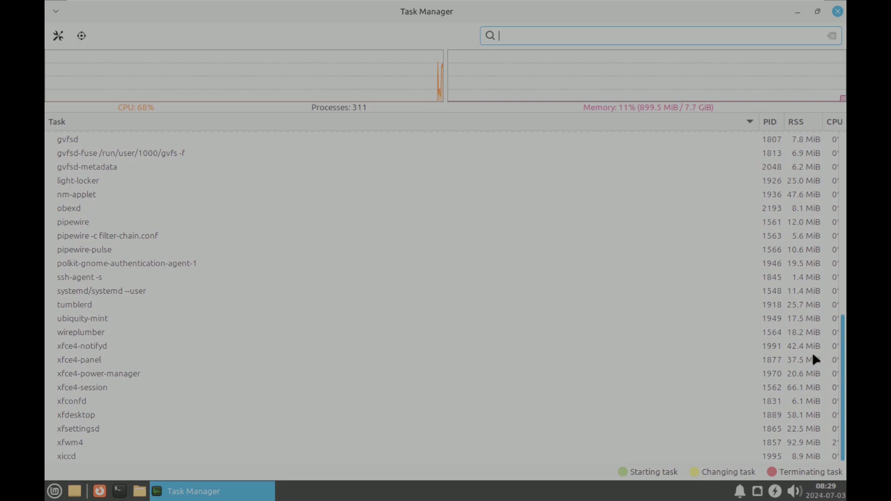
scroll(812, 352, up, 6)
scroll(811, 186, up, 4)
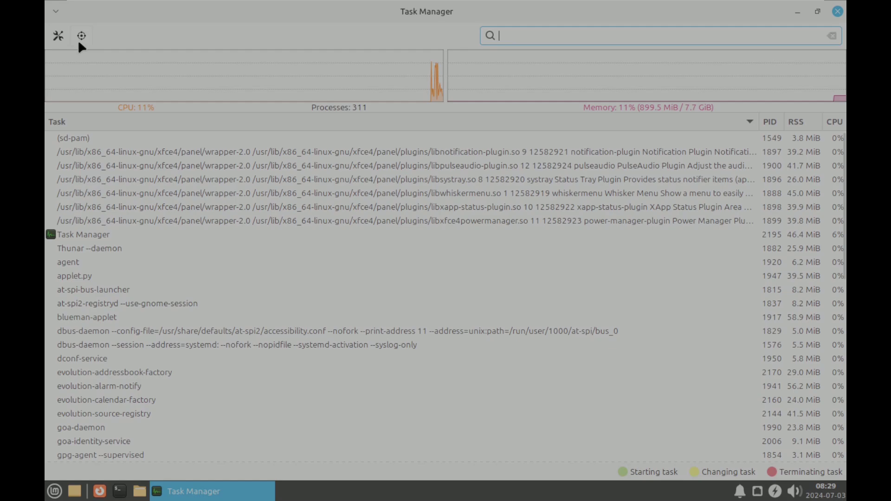
Check the version number in Task Manager's About information and close Task Manager.
click(64, 38)
click(453, 385)
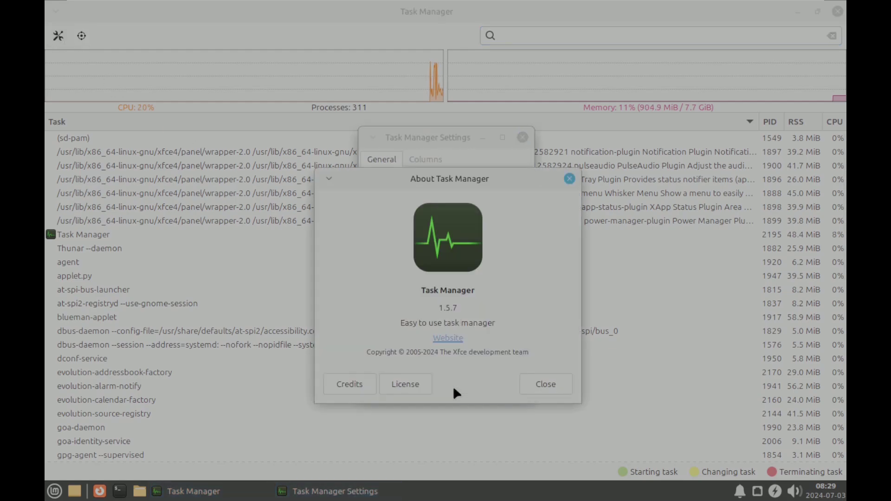
drag(484, 304, 424, 302)
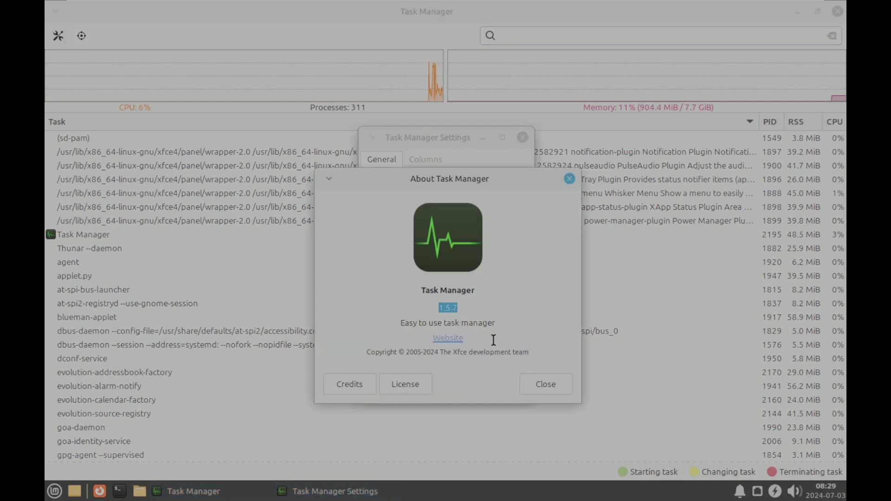
click(537, 377)
click(522, 137)
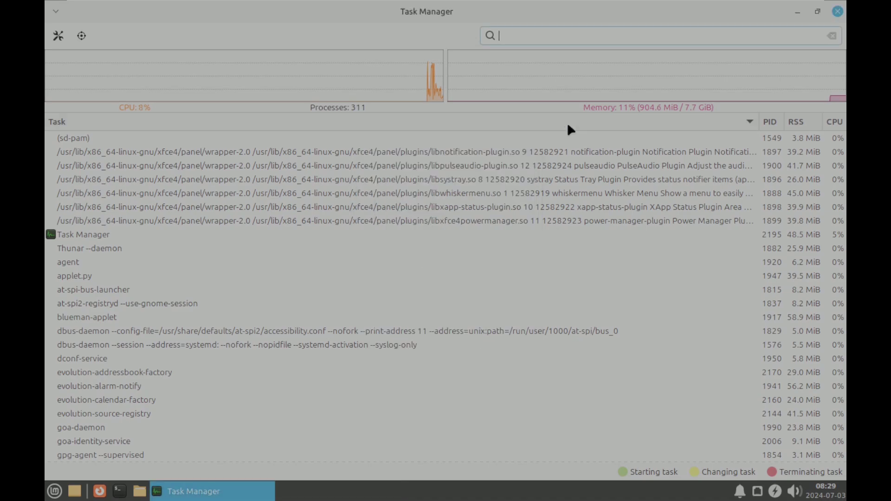
click(837, 12)
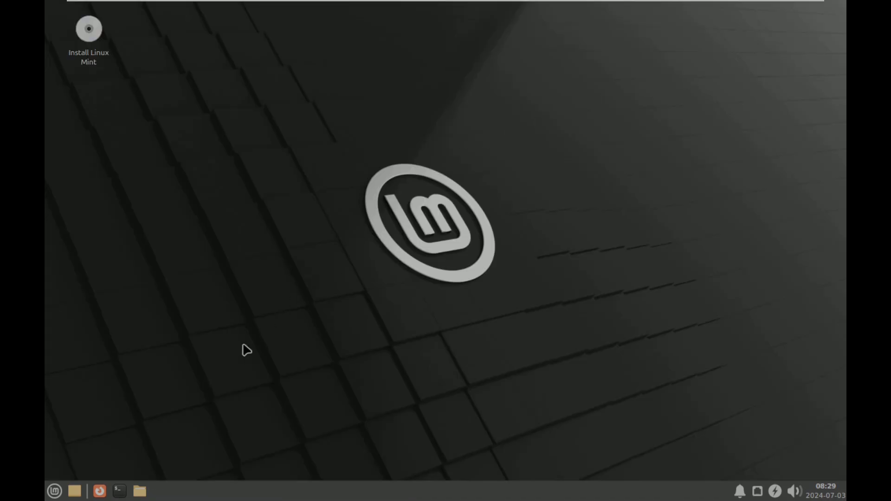
Set the display resolution to 1920x1080 in the Display settings, keep the new configuration and close the settings.
click(54, 491)
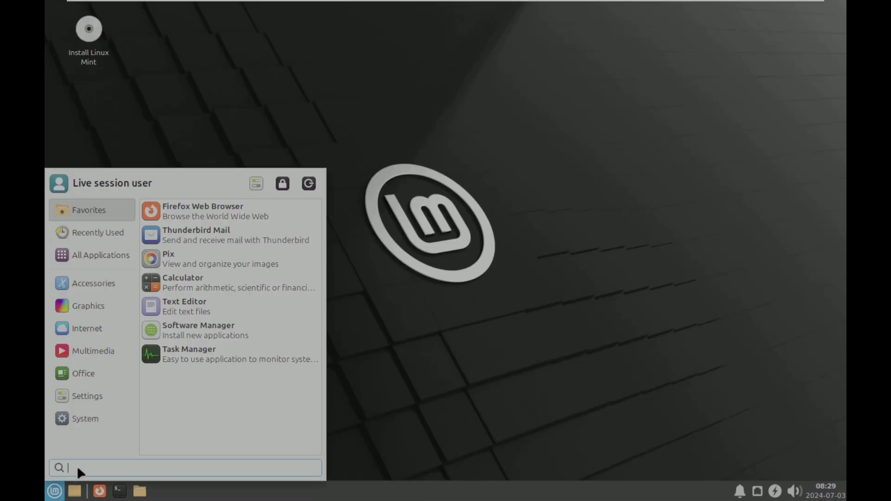
click(108, 394)
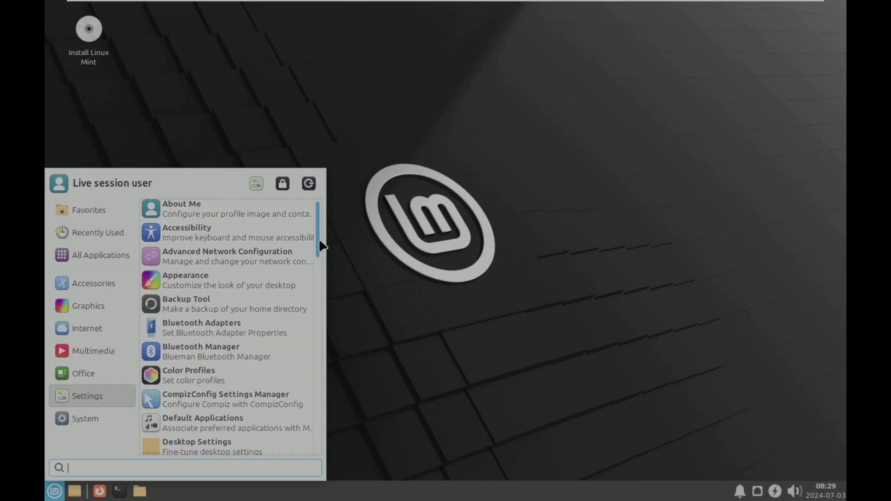
drag(320, 245, 318, 279)
click(221, 332)
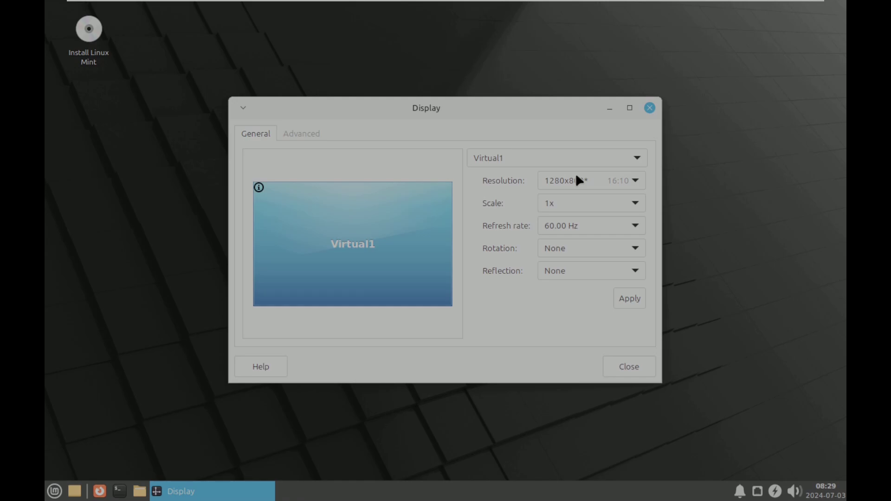
click(577, 178)
click(587, 349)
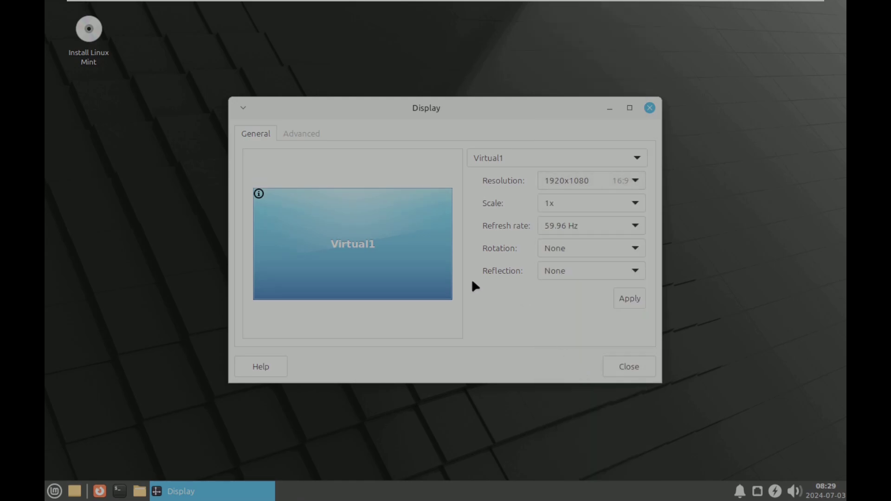
click(630, 300)
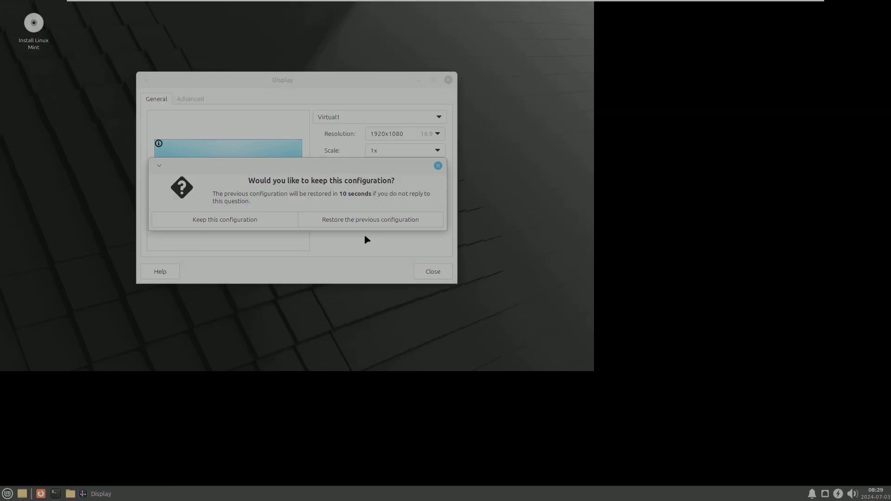
click(259, 223)
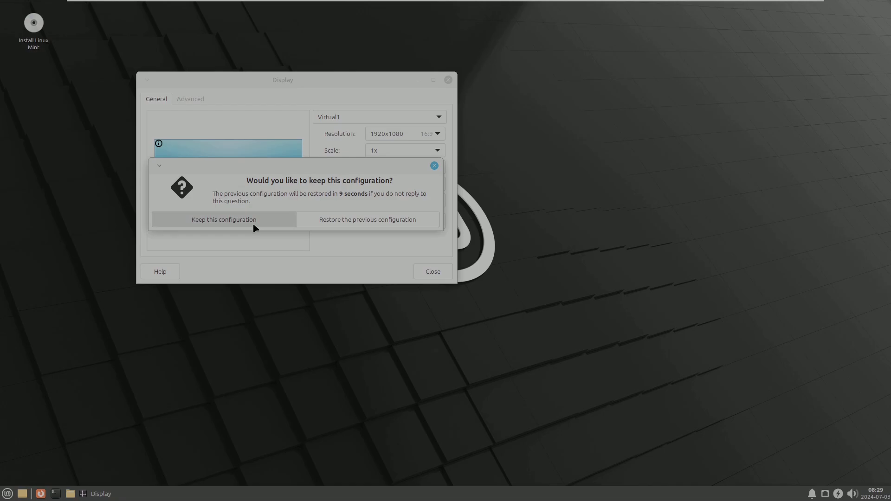
click(448, 80)
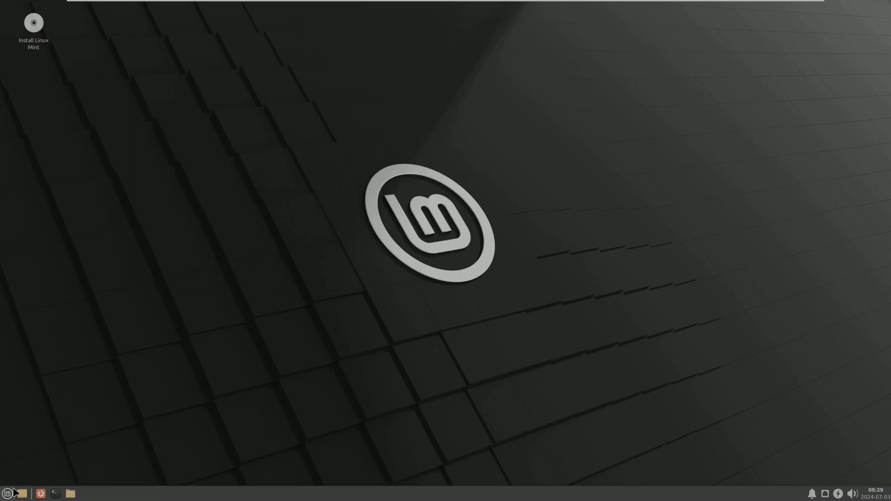
Reopen Task Manager, restore it from full size and place it in the desktop's upper-right corner.
click(8, 493)
click(132, 394)
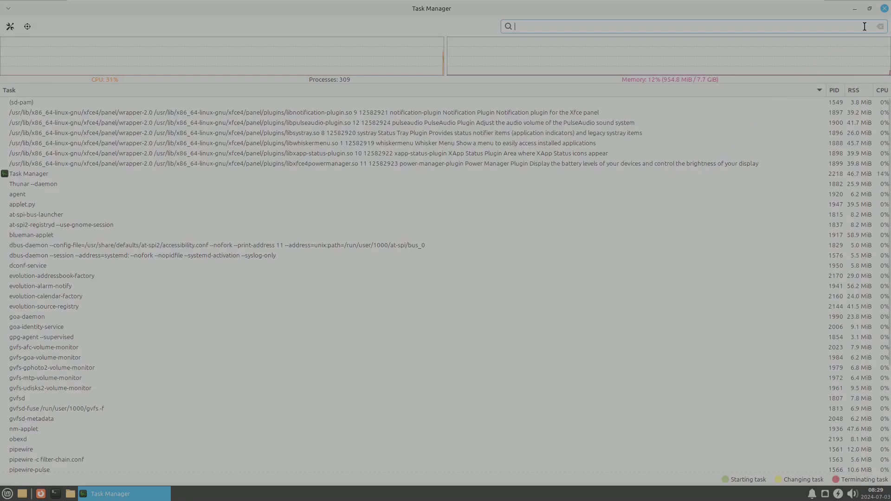
click(870, 9)
drag(430, 110, 780, 11)
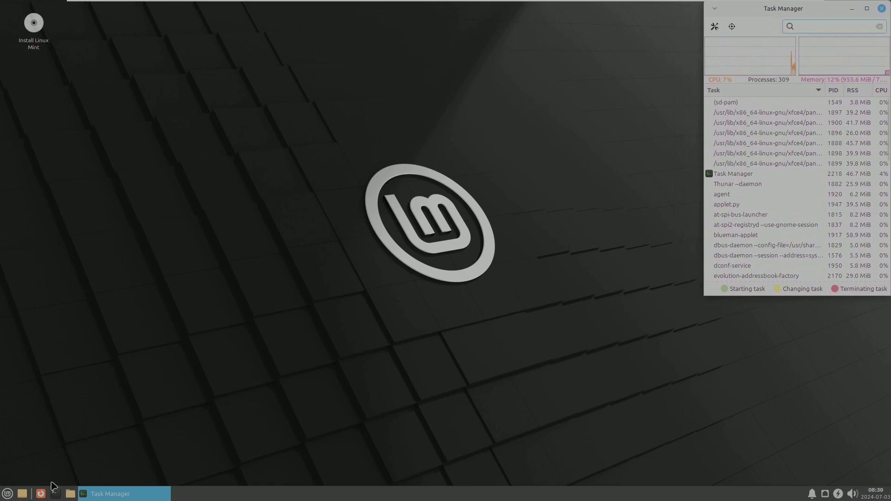
Launch Firefox, enlarge its window to reach Task Manager's edge and close the Firefox Privacy Notice tab.
click(41, 495)
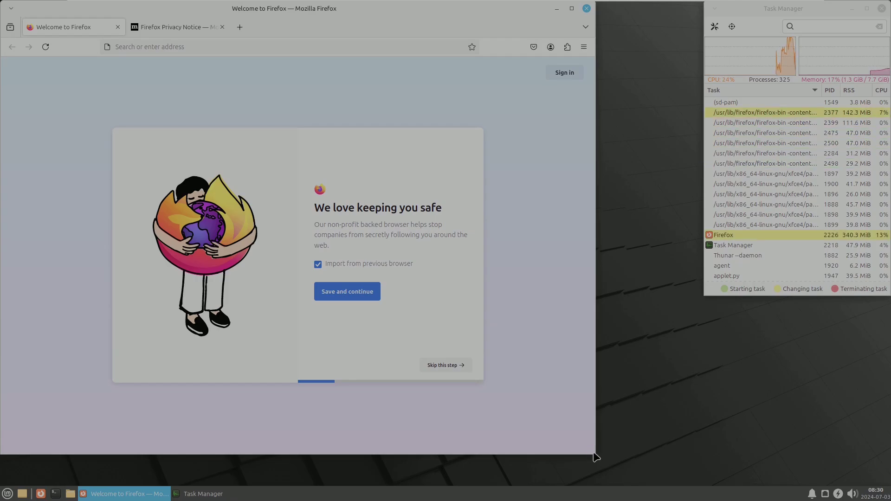
drag(590, 451, 701, 476)
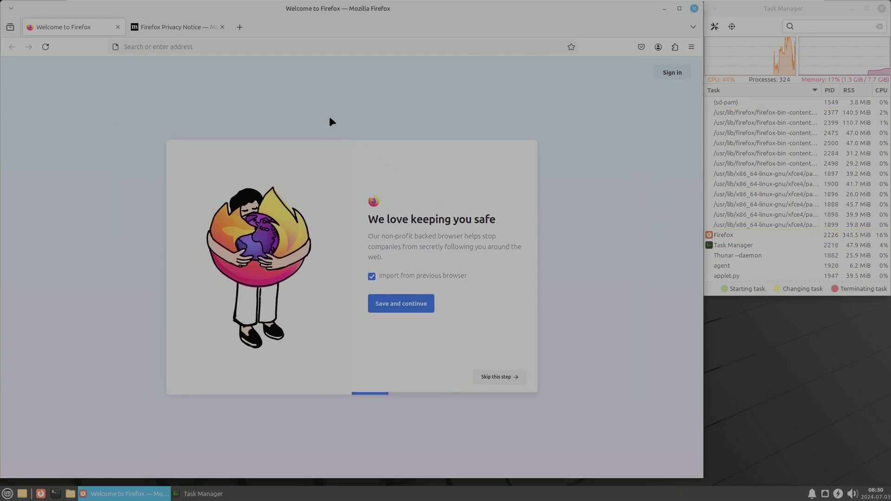
click(223, 28)
Open Firefox's about:support page and look over the troubleshooting information.
click(218, 45)
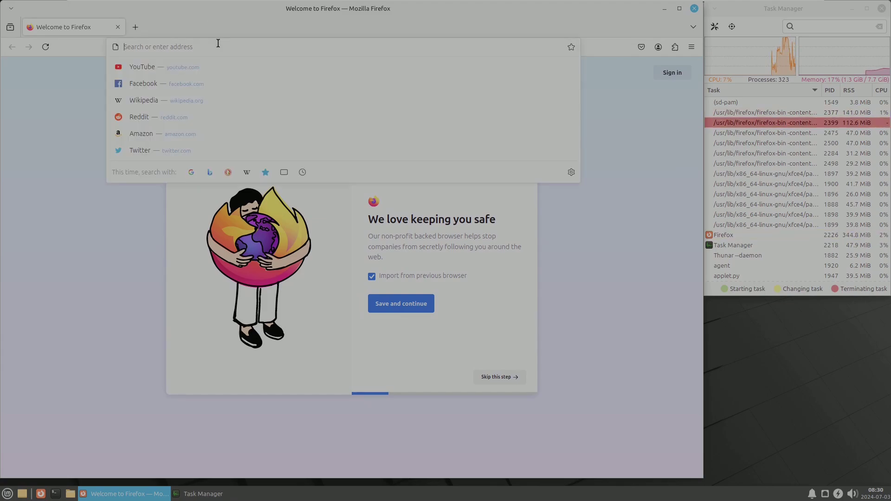
text(abou)
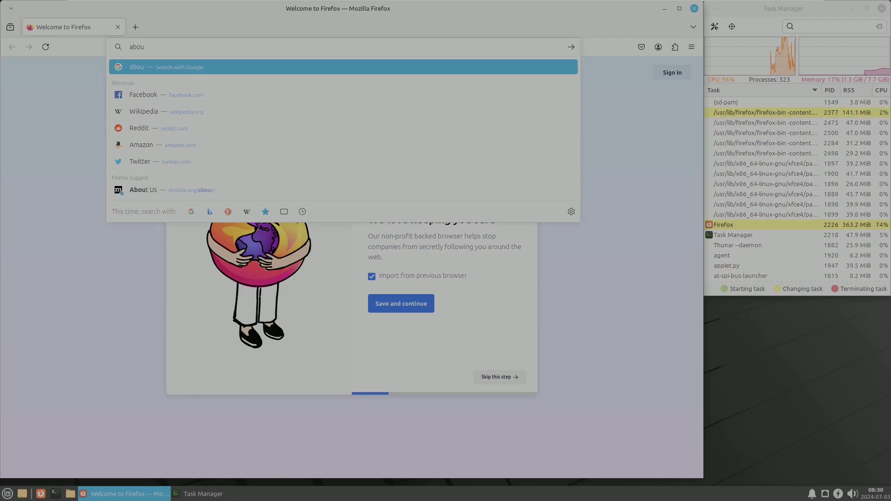
text(t:supp)
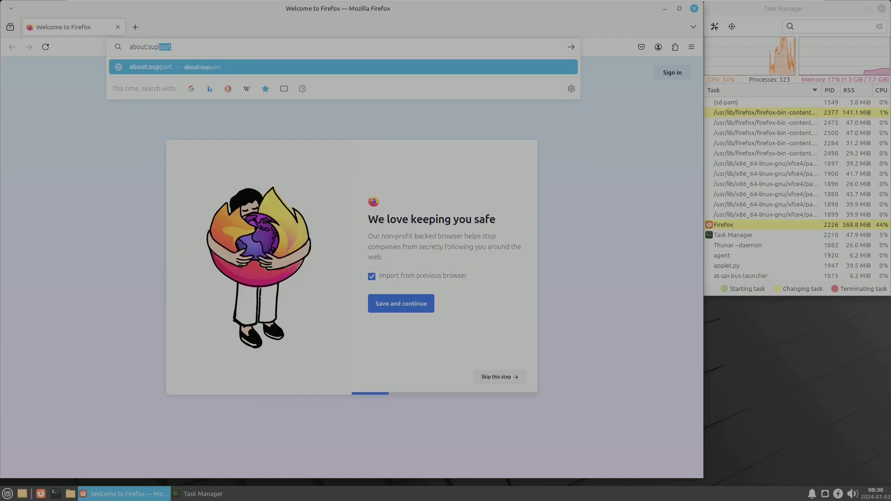
key(Escape)
key(Escape)
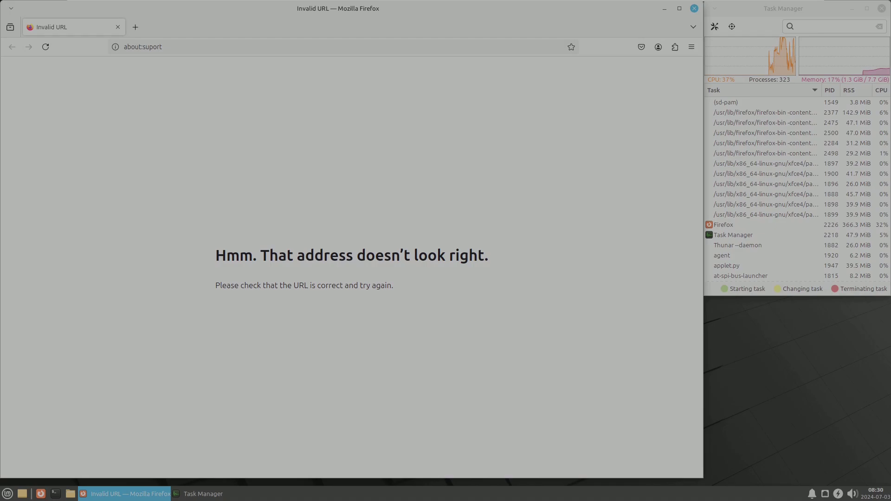
click(156, 47)
click(154, 48)
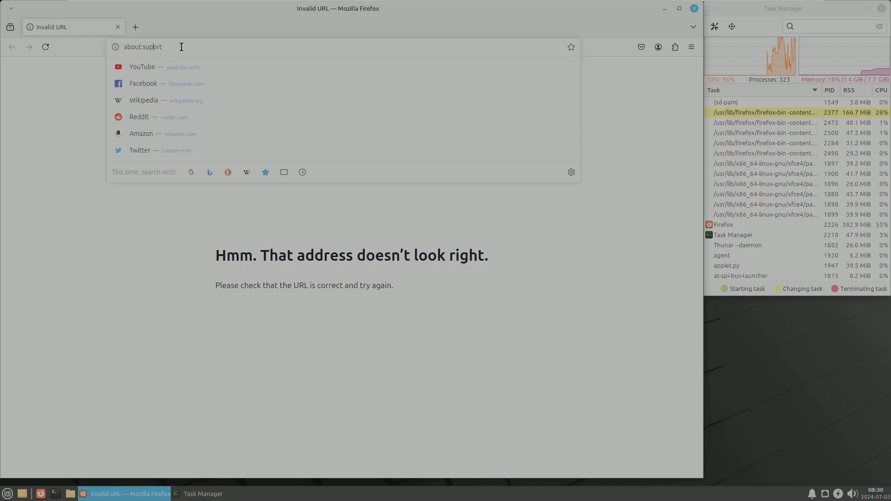
text(p)
key(Return)
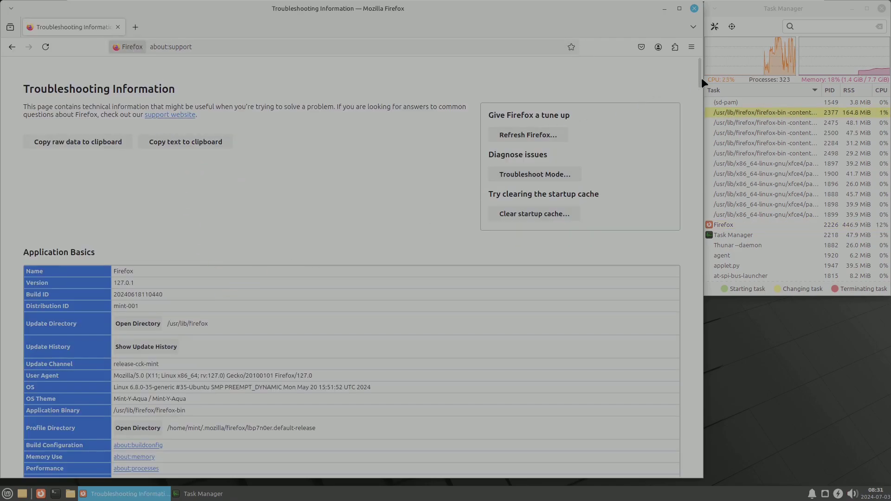
mouse_move(699, 77)
mouse_down()
mouse_move(700, 478)
mouse_move(695, 70)
mouse_up()
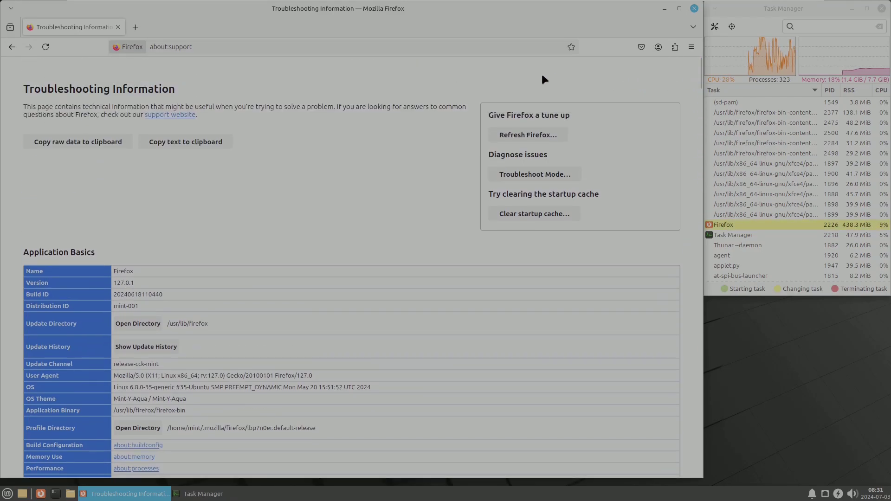
Search the web for "linux mint".
click(427, 48)
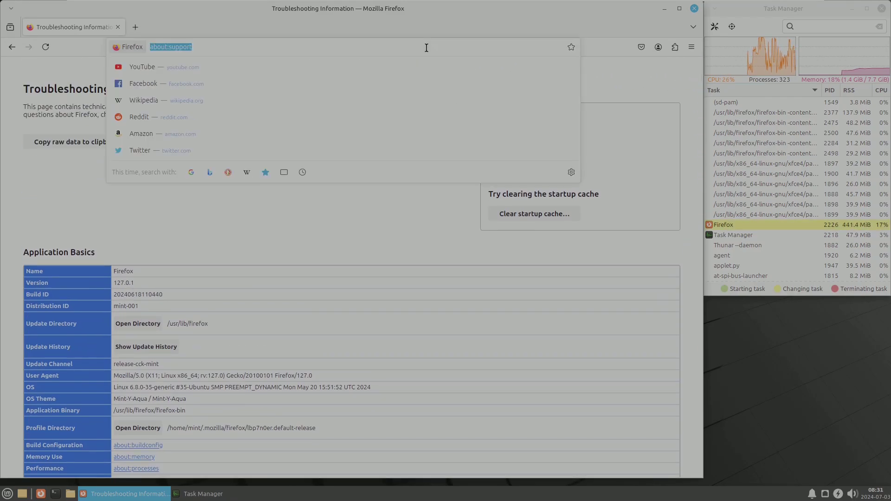
text(linux)
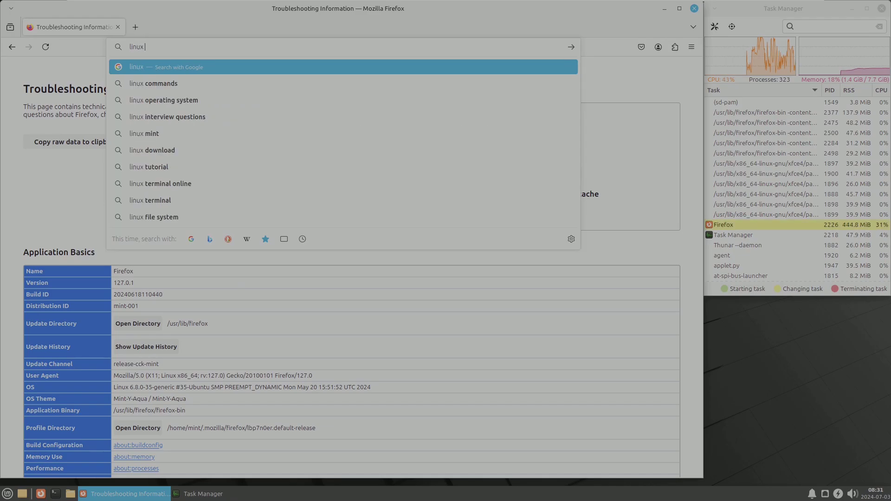
text( mint)
key(Return)
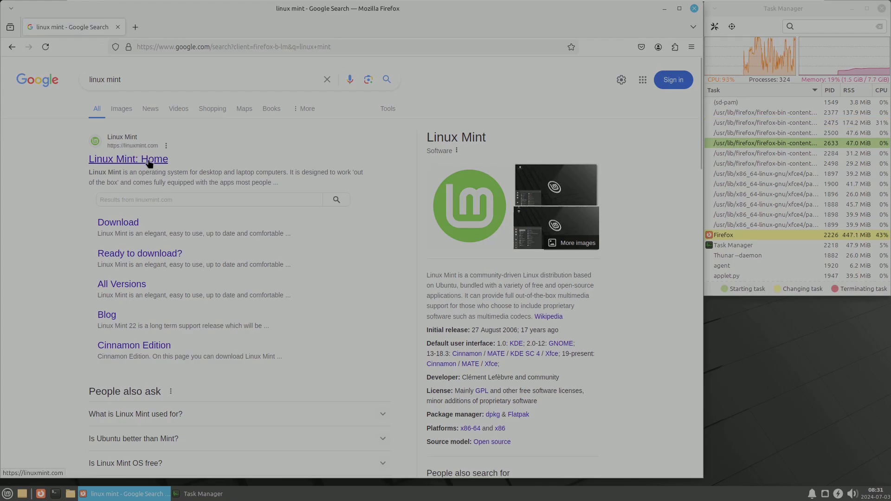
Open the Linux Mint home page, look through its site sections and open the latest news post on the Linux Mint 22 "Wilma" BETA release.
click(149, 161)
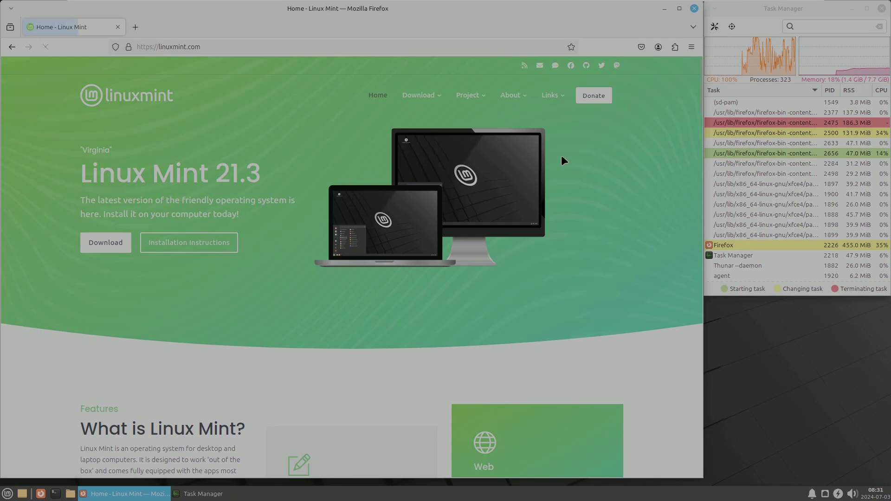
drag(697, 96, 696, 269)
drag(694, 286, 683, 360)
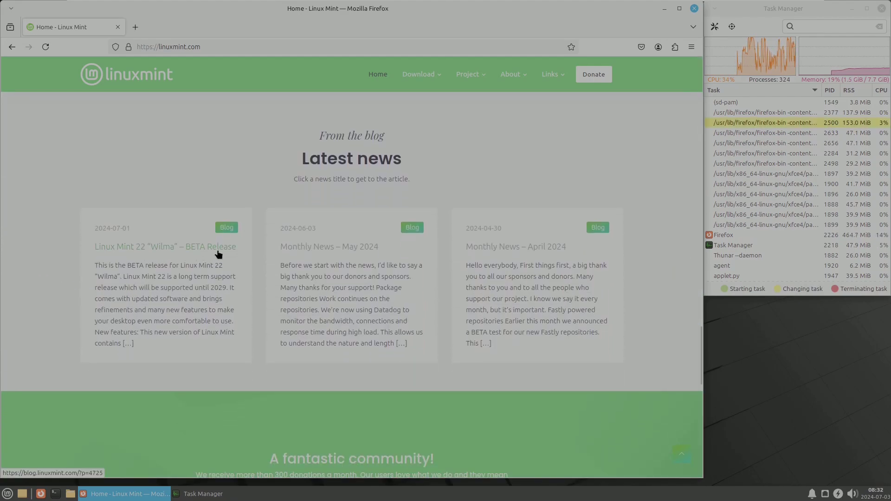
mouse_move(457, 76)
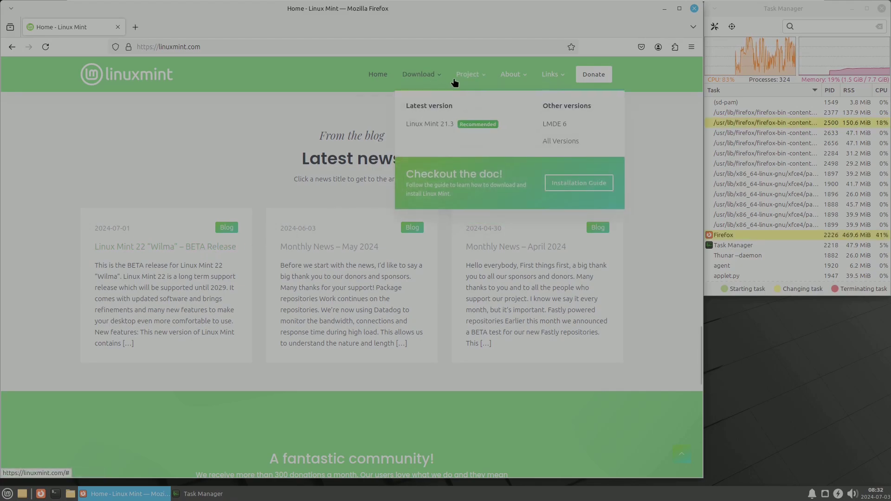
mouse_move(520, 81)
mouse_move(550, 82)
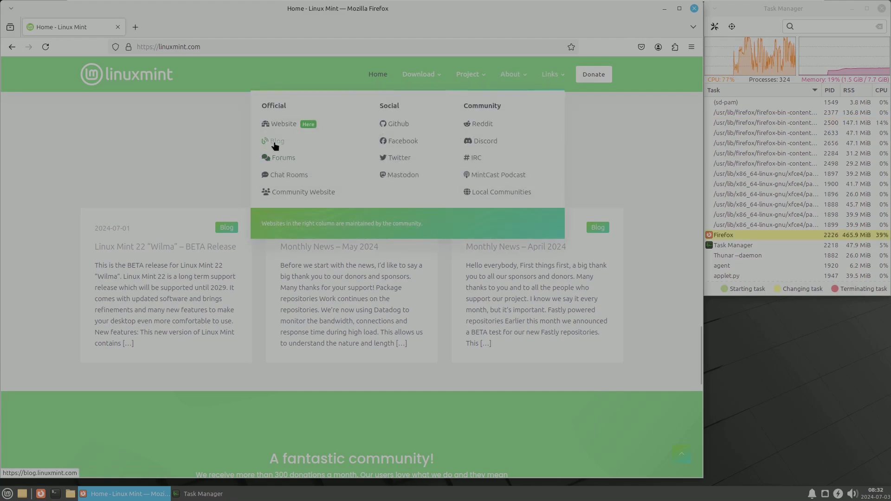
click(146, 252)
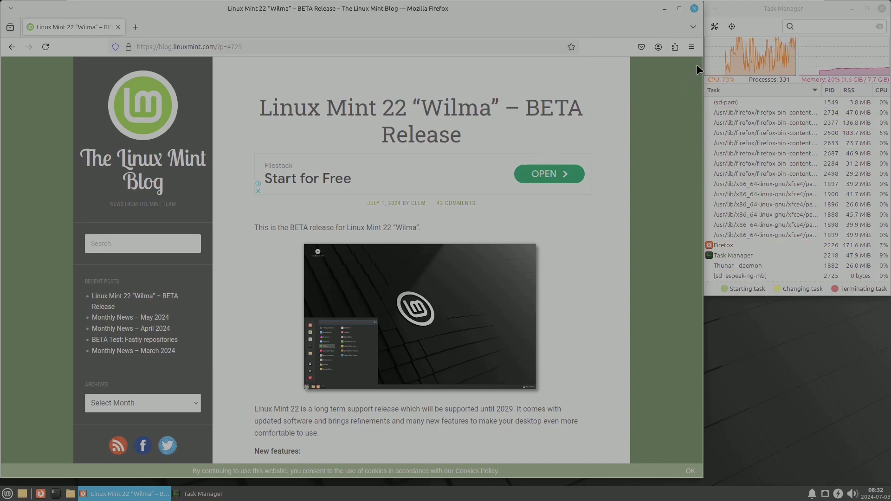
Highlight "supported until 2029" in the post and open "What's new in Linux Mint 22" and "Release Notes for Linux Mint 22" in new tabs.
mouse_move(700, 69)
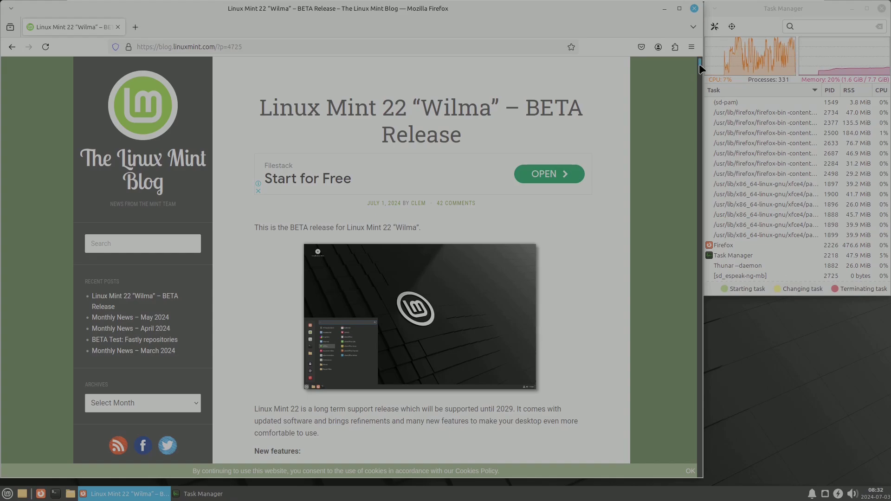
drag(699, 63, 698, 65)
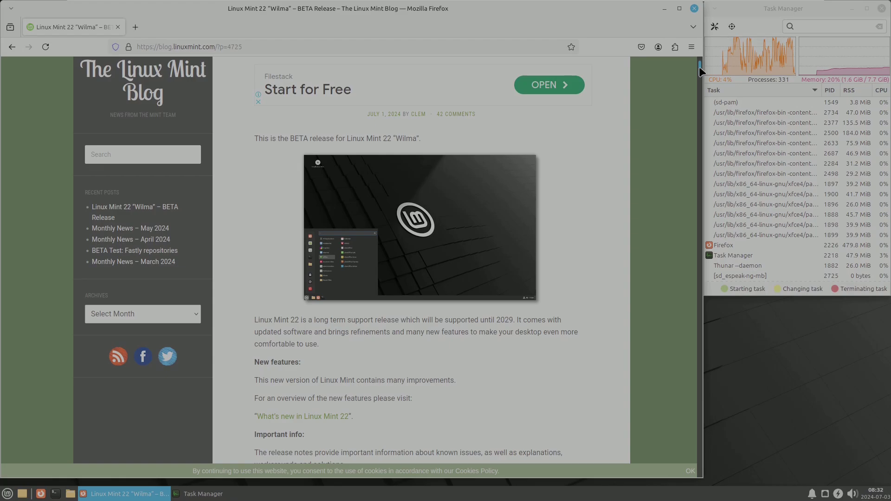
drag(699, 66, 700, 71)
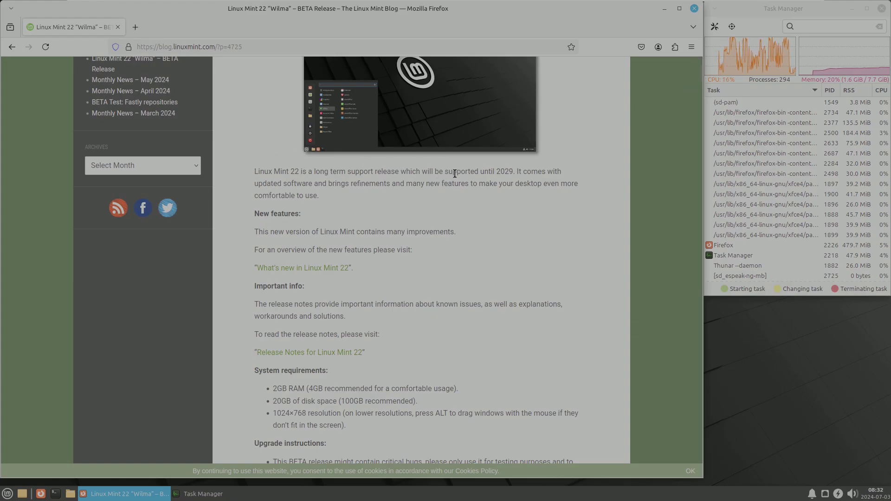
drag(442, 172, 511, 175)
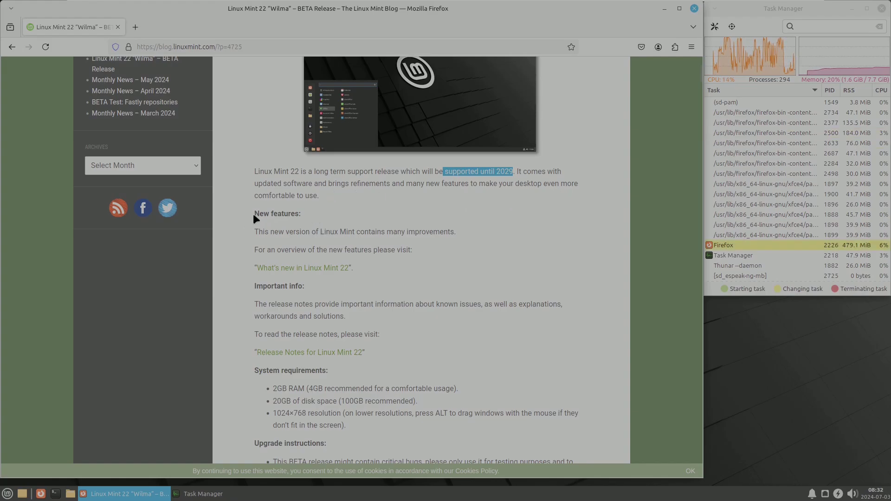
middle_click(317, 272)
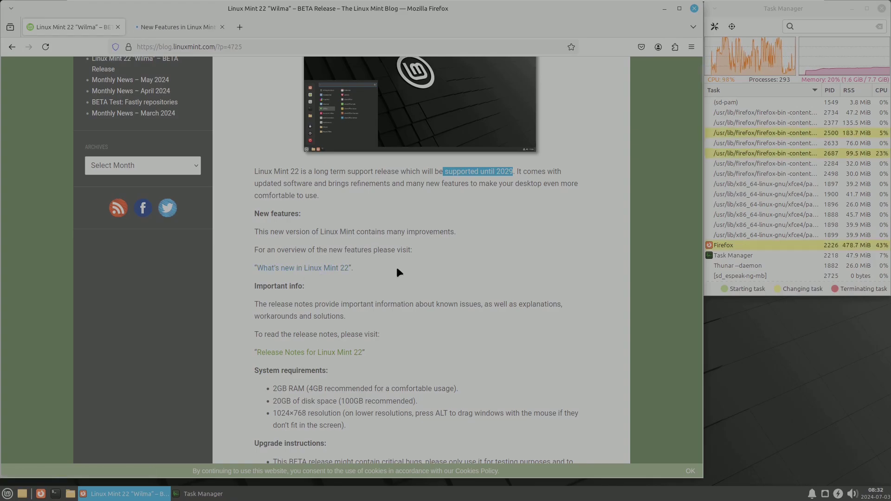
middle_click(320, 357)
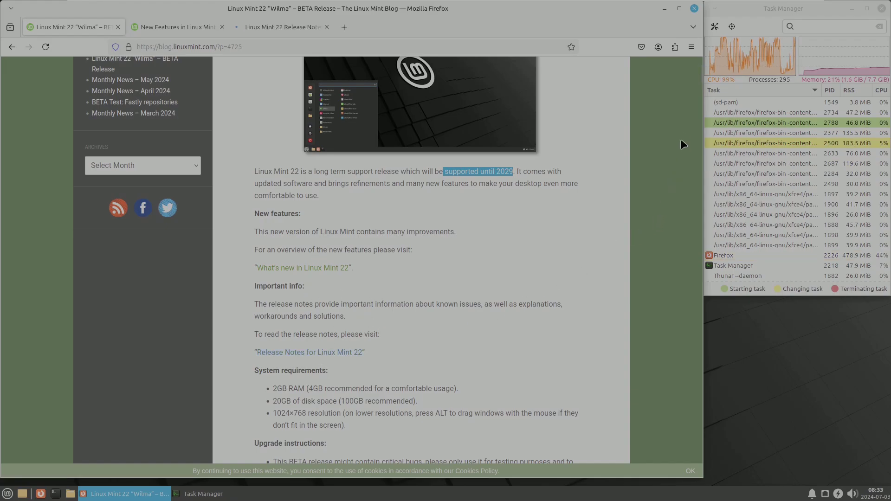
Read the post's system requirements and upgrade instructions, highlighting the RAM, disk space, resolution and Linux Mint 21.3 upgrade details.
drag(700, 76, 699, 87)
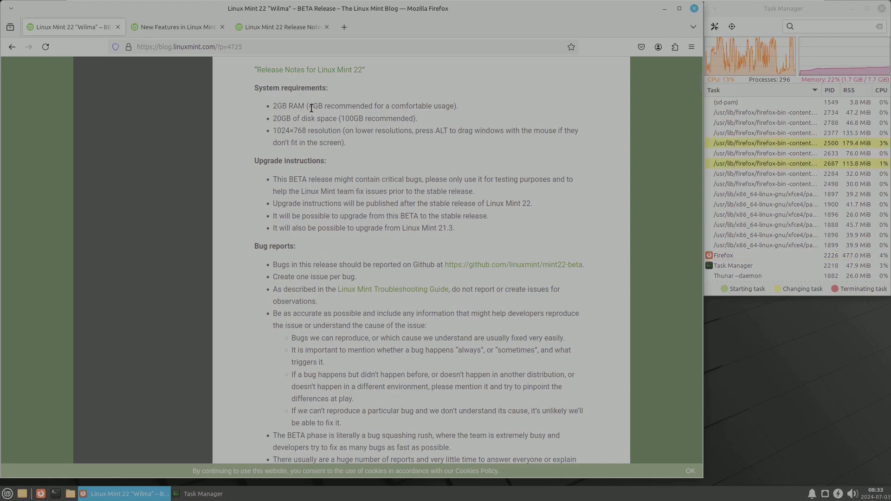
drag(312, 107, 457, 108)
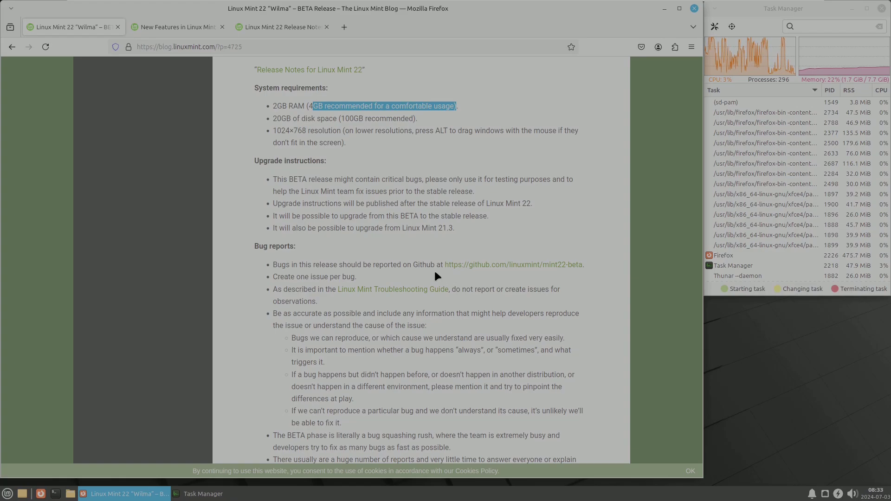
drag(273, 118, 405, 121)
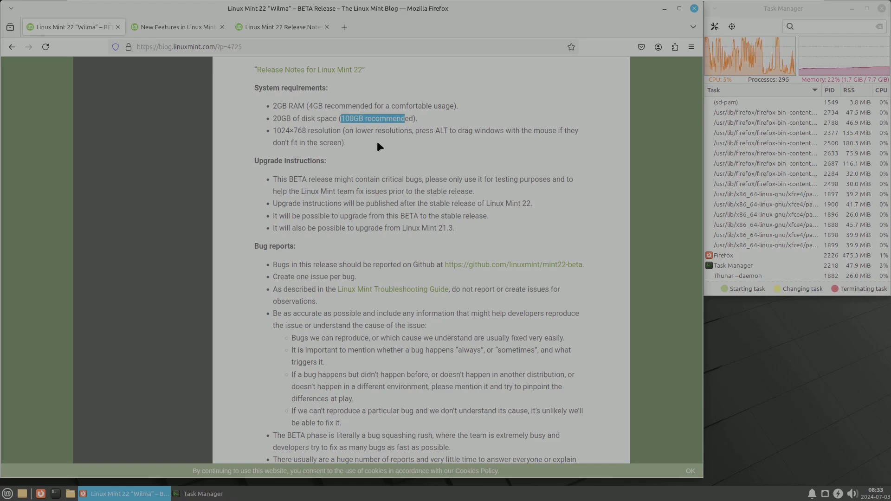
drag(272, 130, 344, 130)
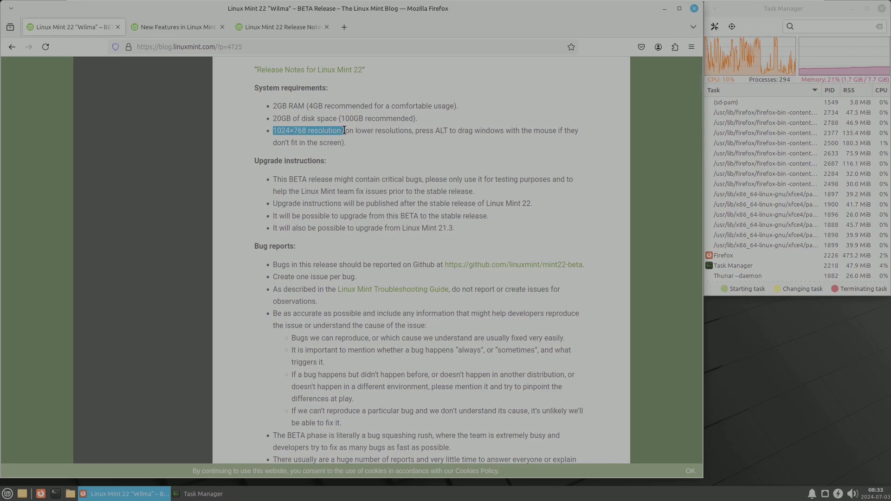
click(376, 184)
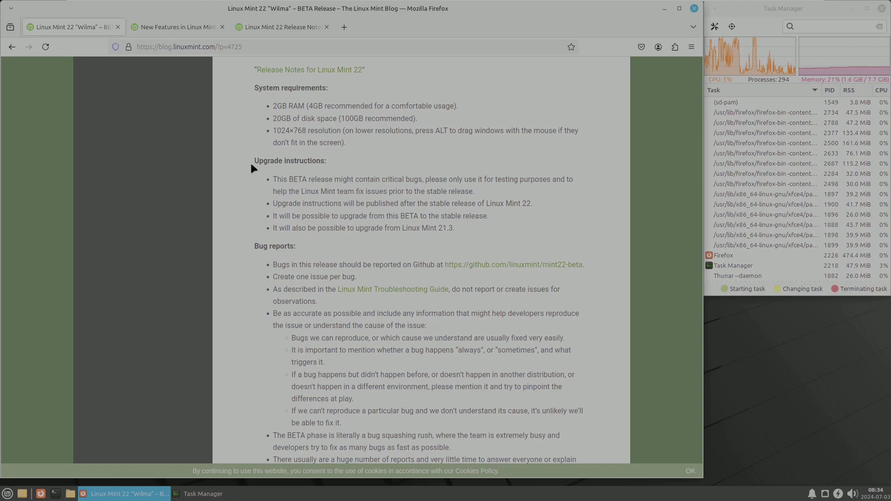
drag(256, 161, 336, 169)
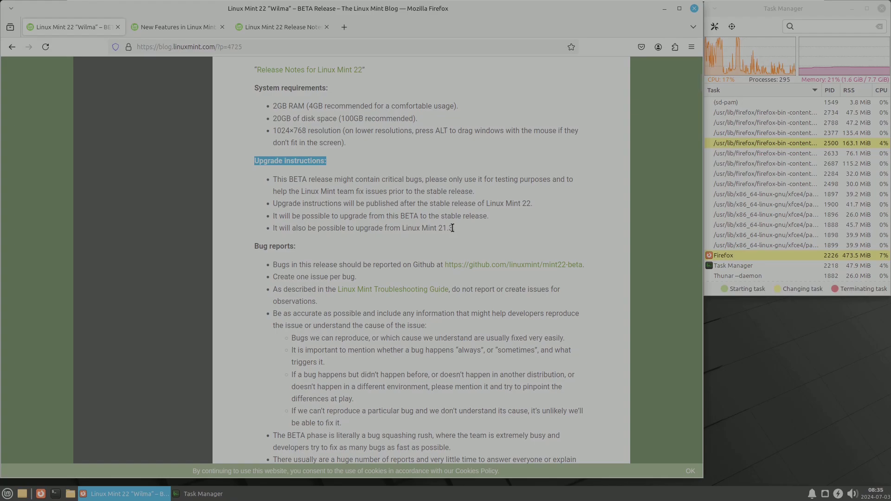
drag(453, 229, 402, 231)
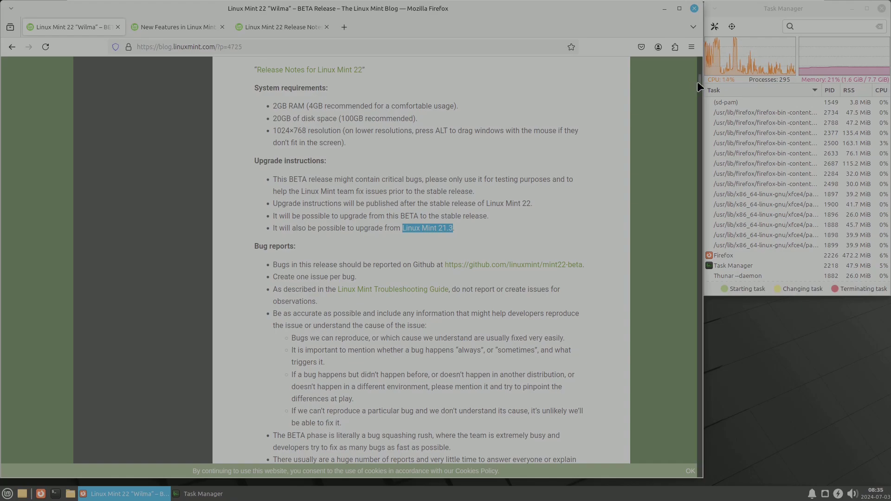
Look through the bug report guidance and the download links for the Cinnamon, Xfce and MATE editions.
drag(699, 82, 699, 86)
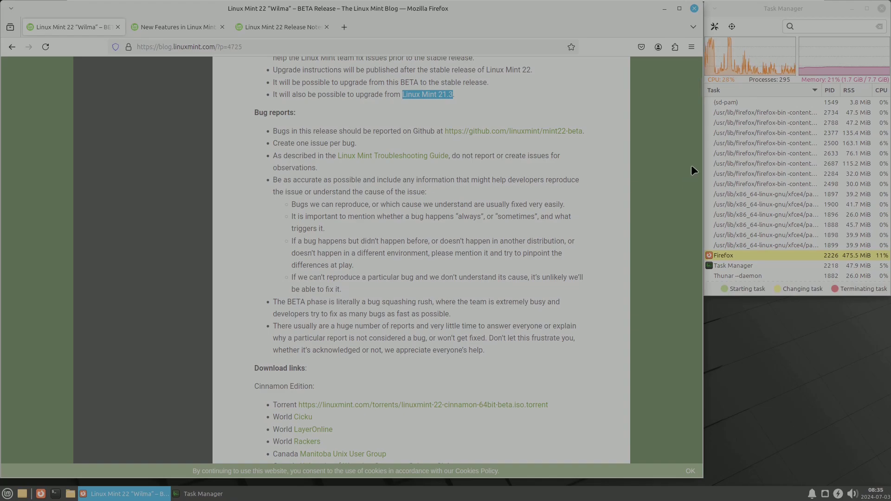
drag(698, 88, 700, 100)
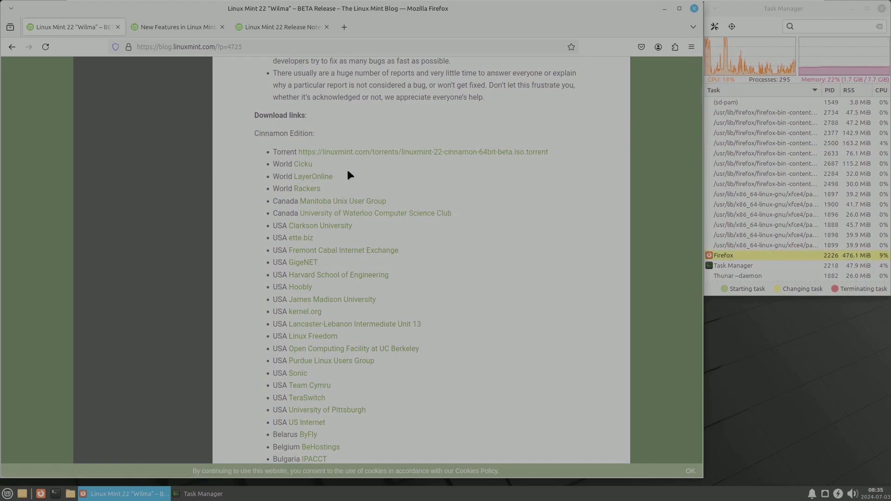
drag(700, 91, 698, 136)
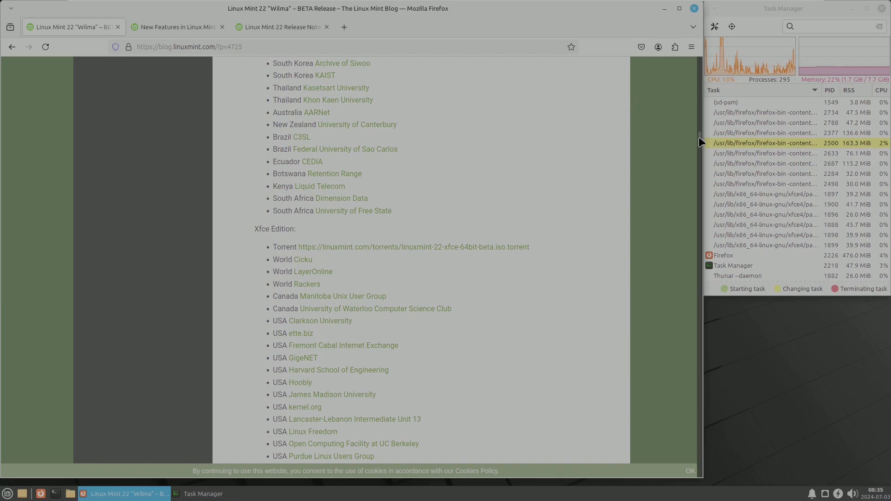
drag(699, 138, 700, 197)
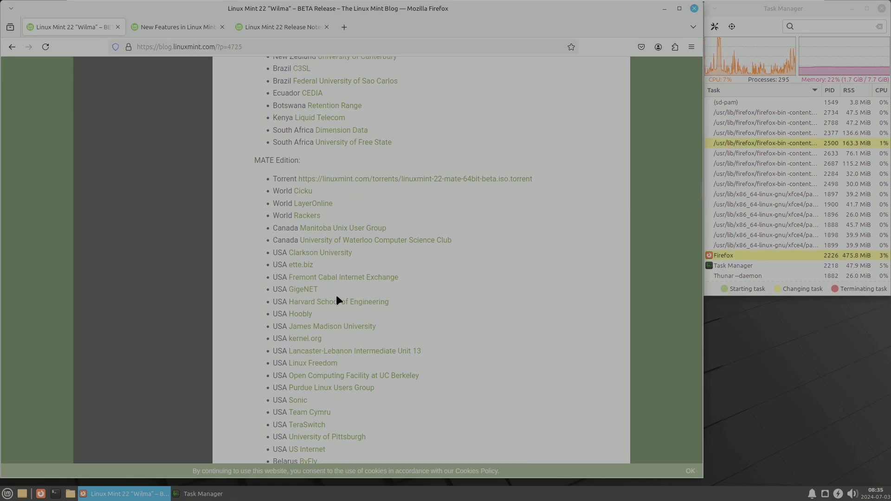
Check the New Features and Release Notes tabs, return to the BETA release post and dismiss its advertisement.
click(166, 21)
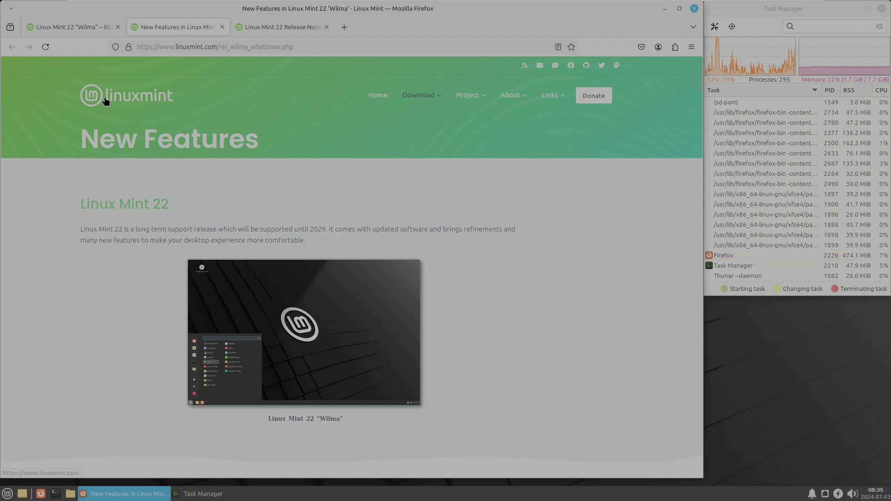
click(249, 27)
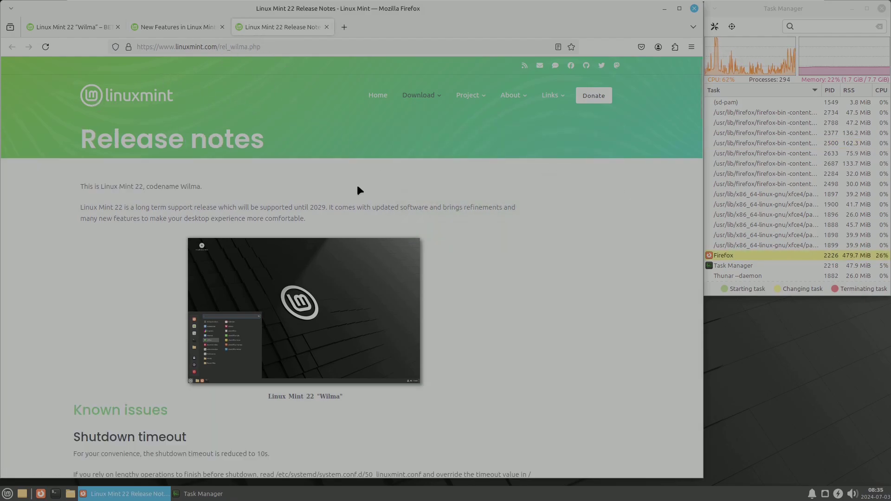
click(79, 26)
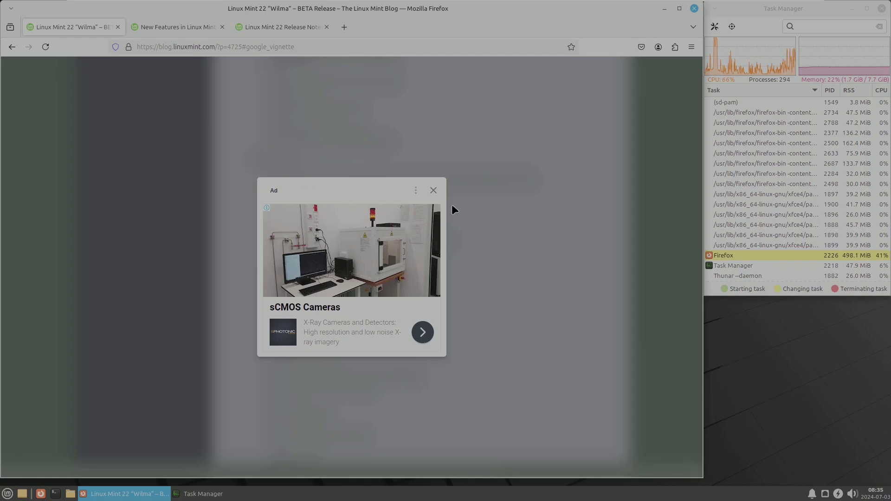
click(432, 191)
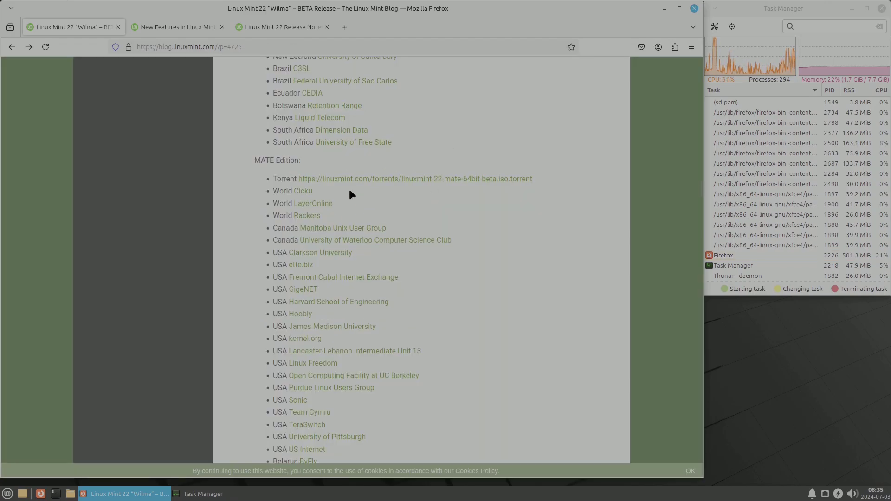
Download the MATE edition torrent file, and start and cancel the MATE ISO download from the LayerOnline mirror.
middle_click(339, 180)
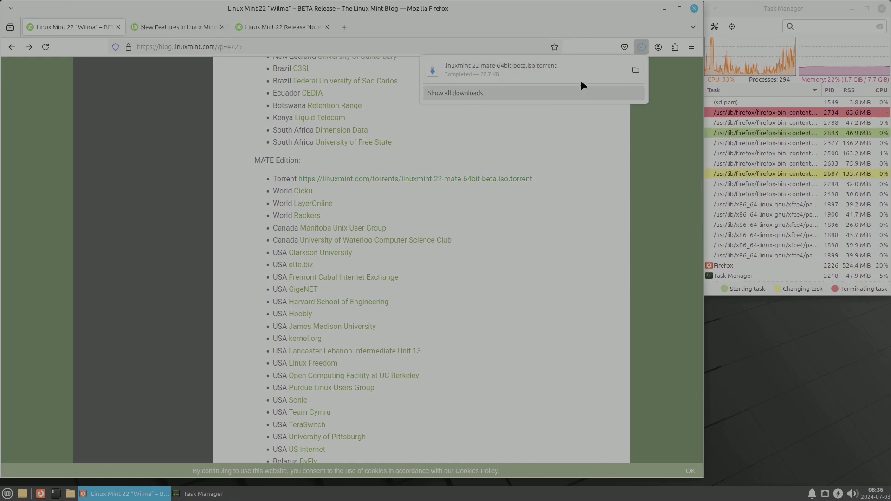
click(668, 185)
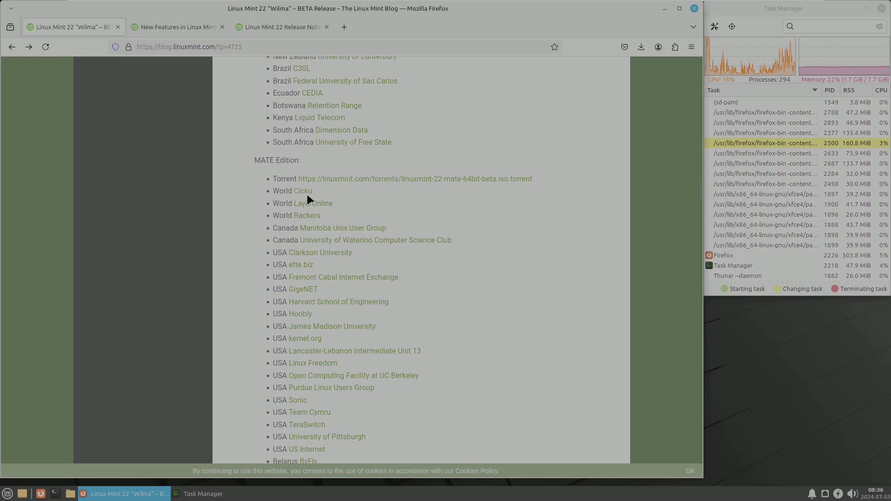
middle_click(318, 204)
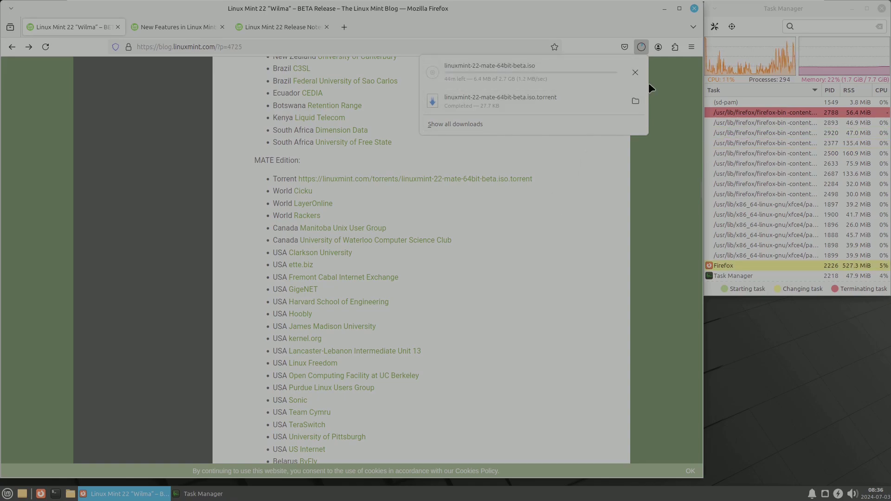
click(634, 72)
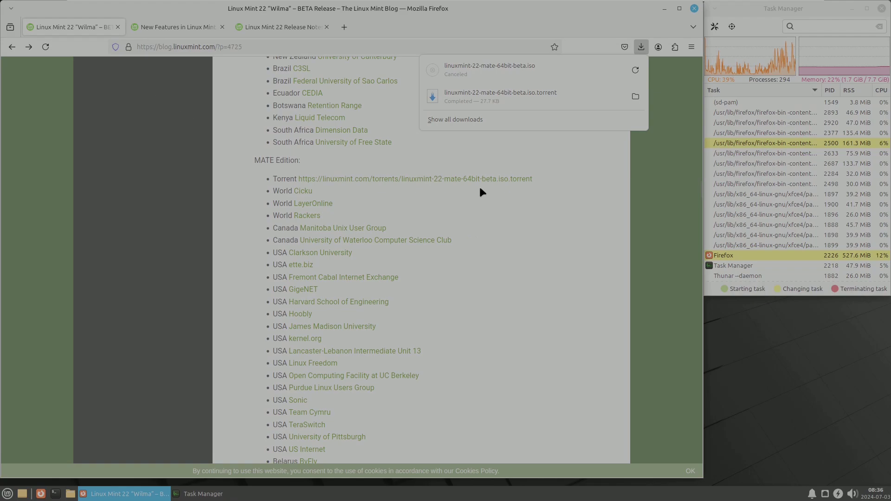
Return to the Linux Mint home page, go to the project's Mirrors page and open the kernel.org download mirror.
click(12, 47)
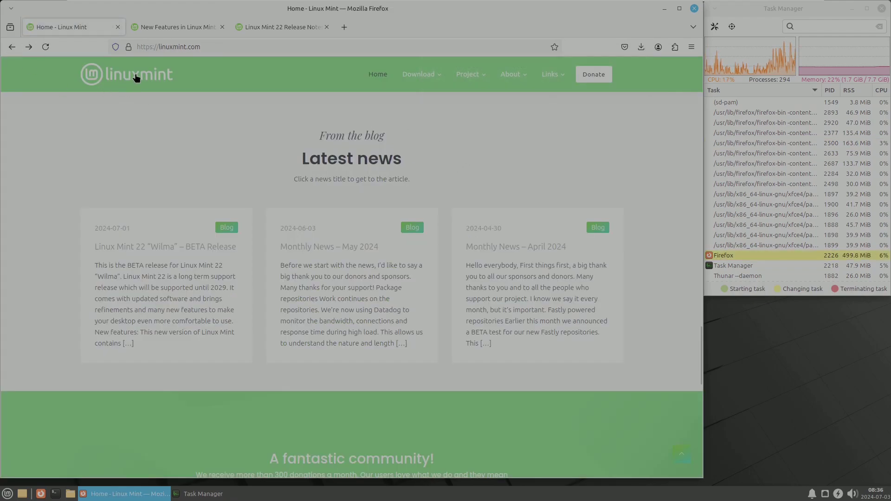
mouse_move(560, 79)
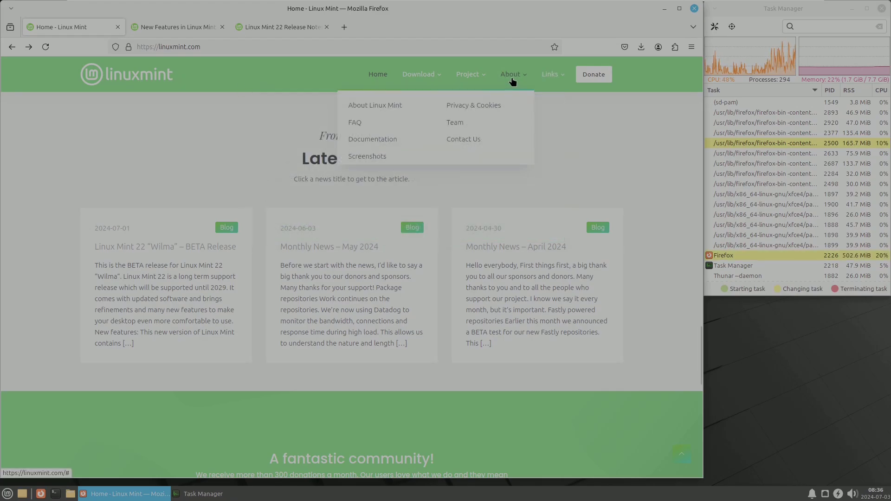
mouse_move(463, 74)
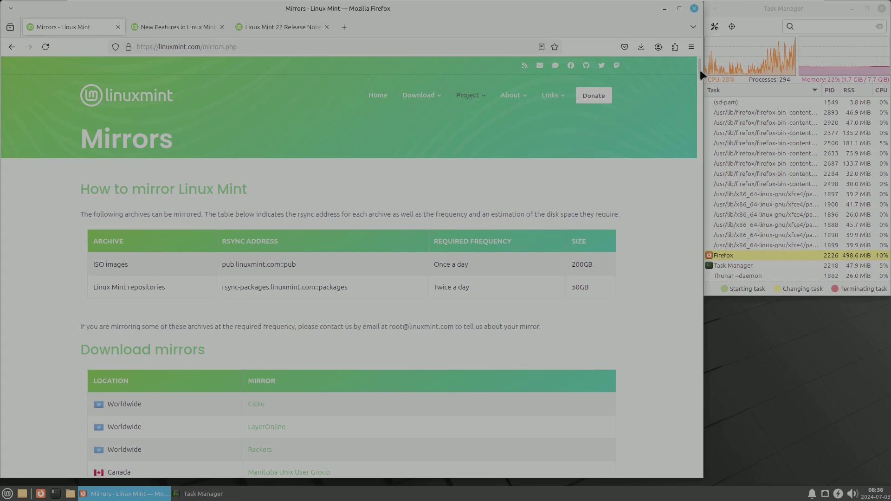
drag(700, 69, 701, 93)
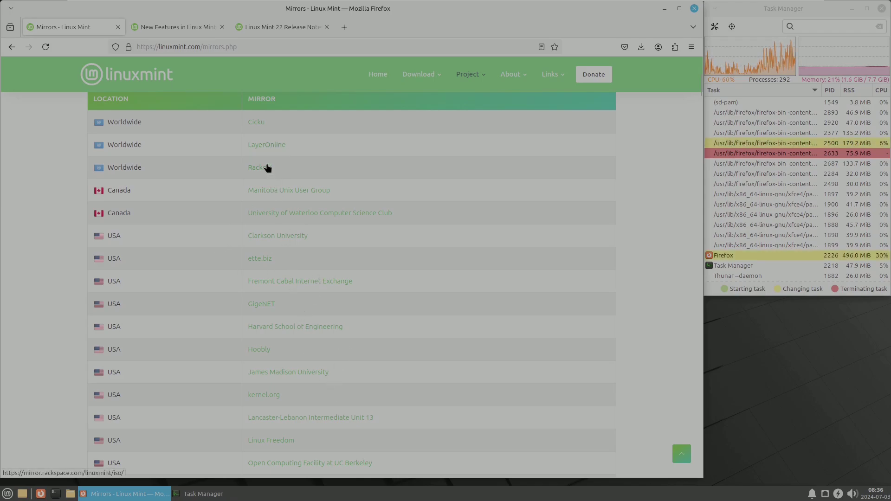
click(266, 145)
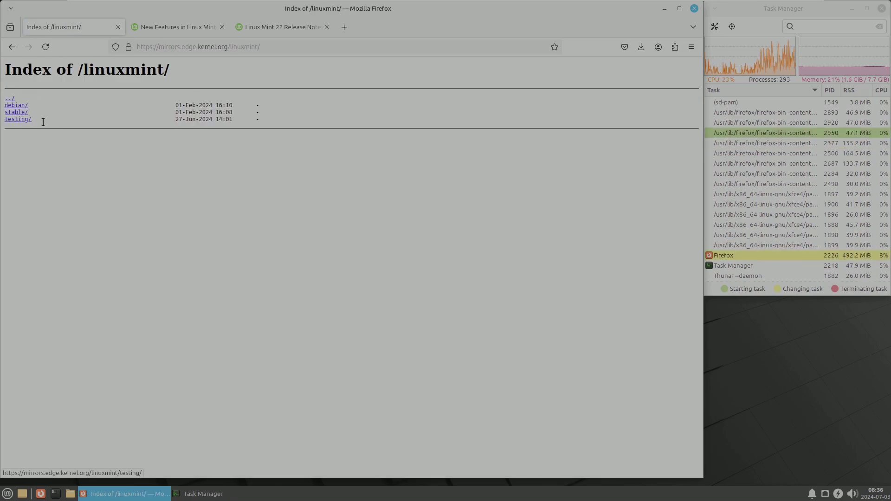
Open the mirror's testing directory, and highlight the support period and codename in the introduction of the New Features page.
click(25, 119)
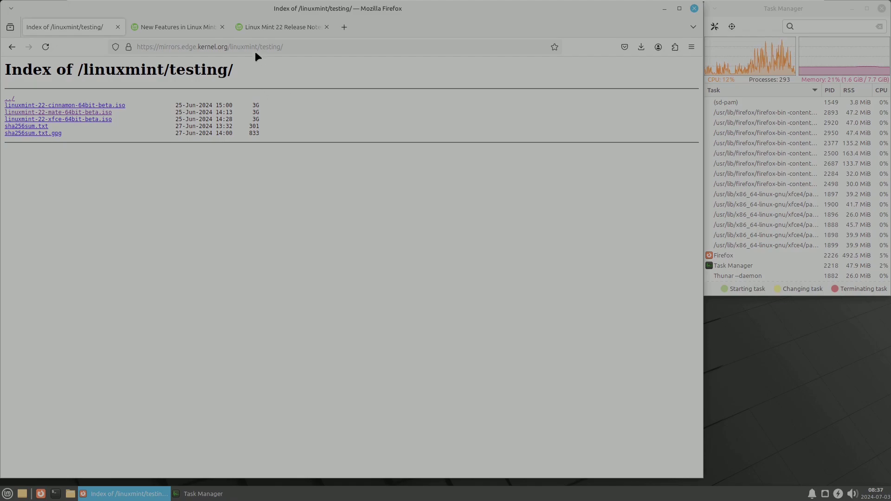
click(182, 28)
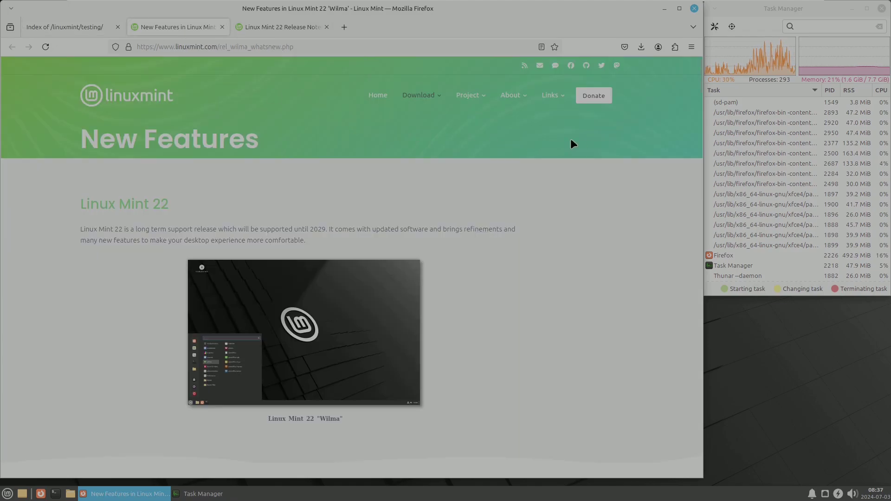
drag(698, 76, 697, 86)
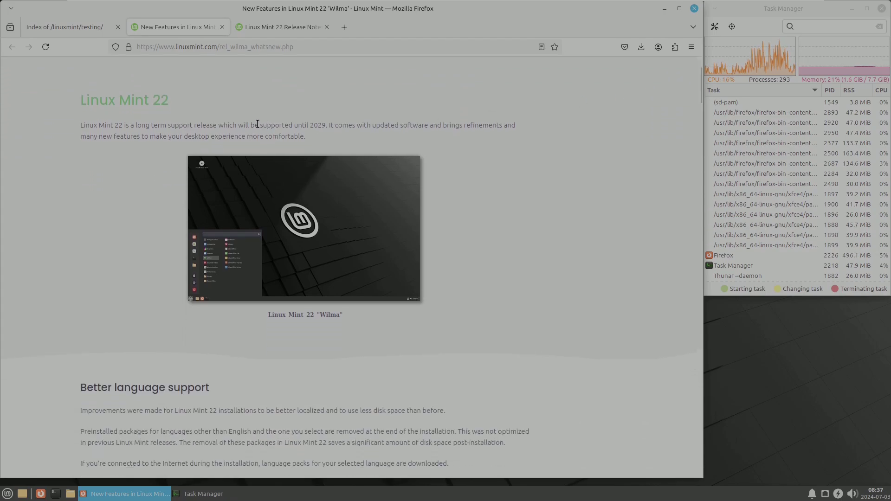
drag(257, 125, 332, 126)
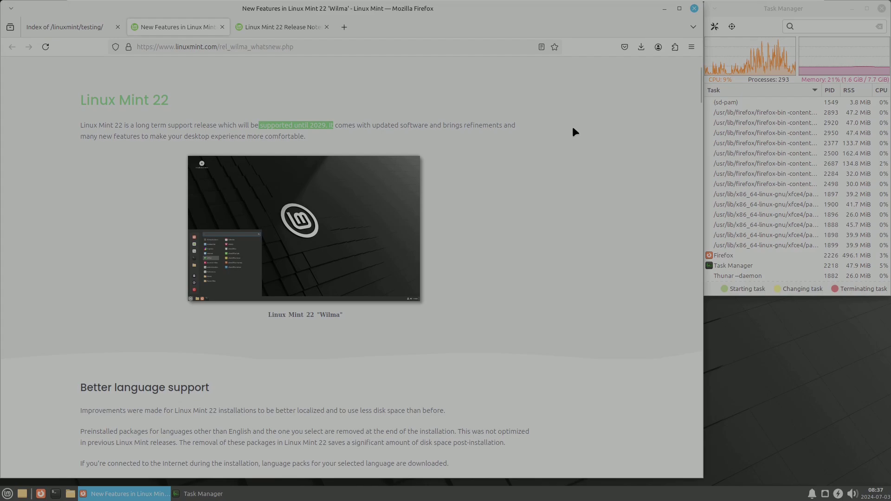
click(344, 317)
drag(344, 317, 317, 315)
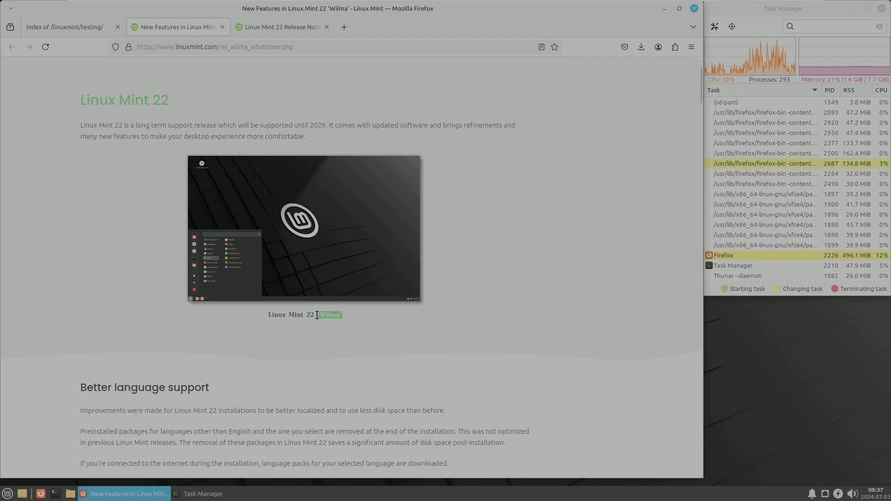
Read the New Features sections on language support, new technology, popular features and unverified Flatpaks.
drag(698, 96, 700, 116)
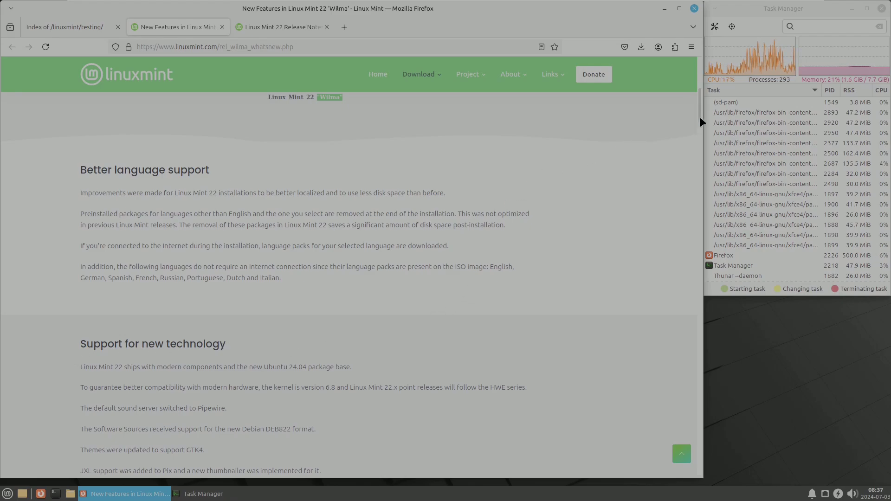
drag(700, 117, 700, 152)
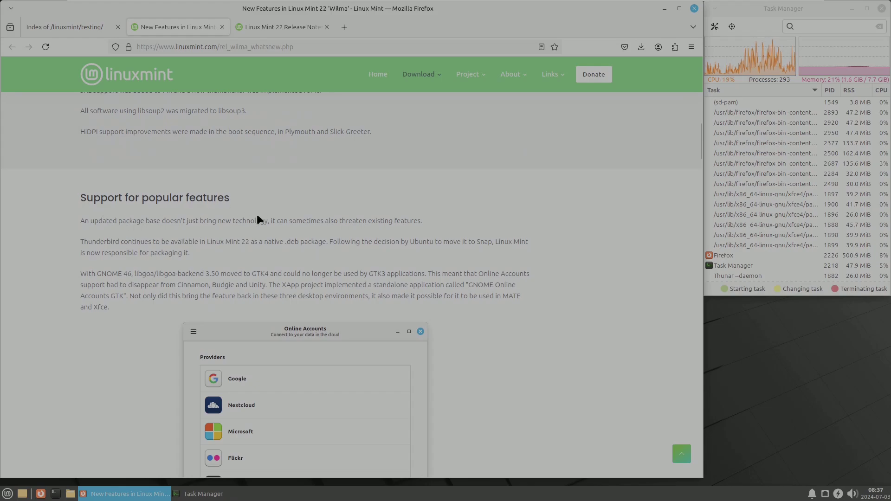
drag(700, 147, 698, 225)
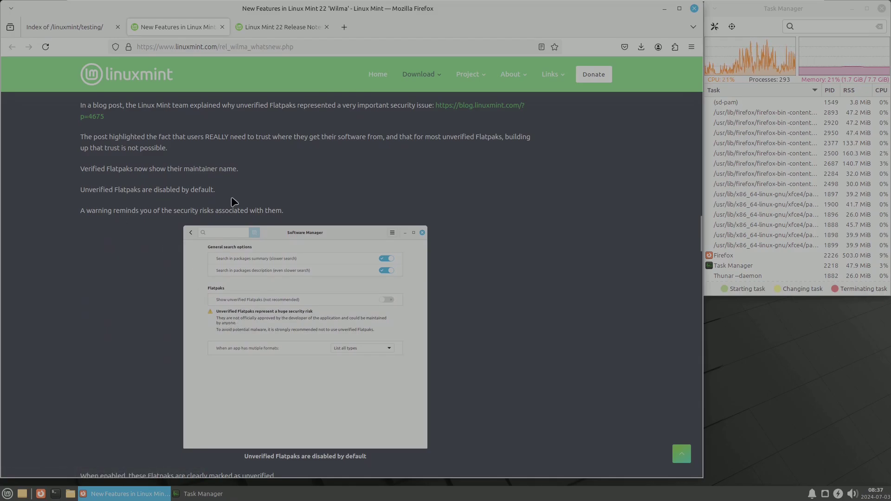
scroll(697, 241, down, 6)
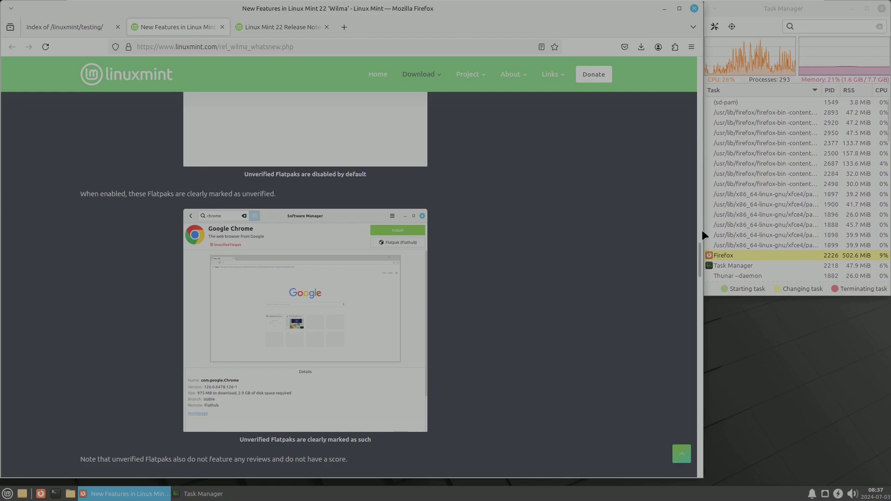
Review the rest of the unverified Flatpaks section and the Matrix chat section with its Element web client.
drag(700, 252, 700, 274)
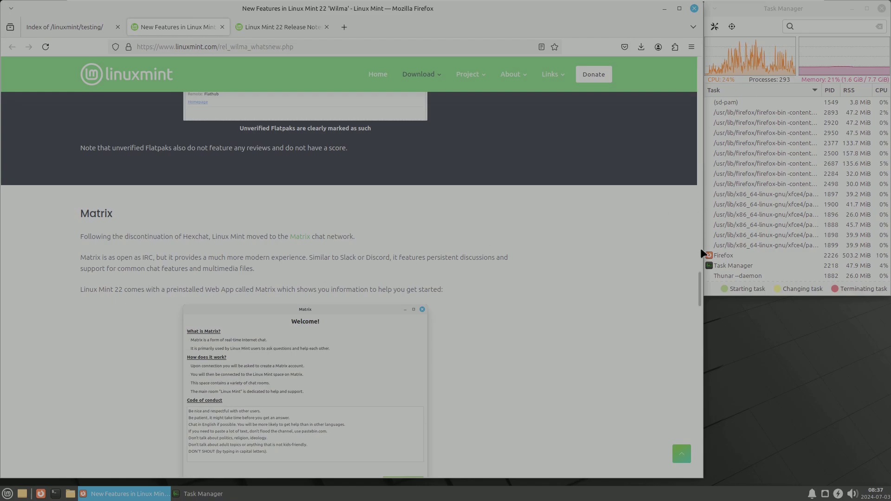
drag(698, 277, 700, 292)
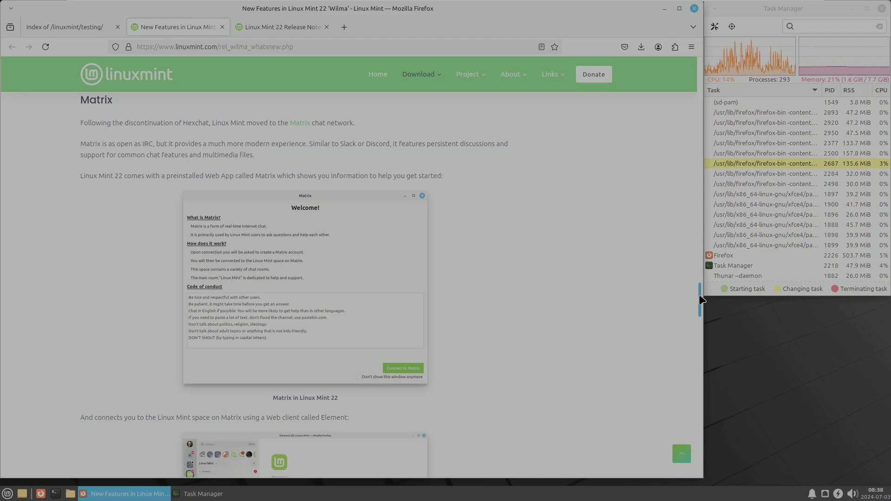
drag(699, 293, 700, 317)
scroll(279, 223, up, 3)
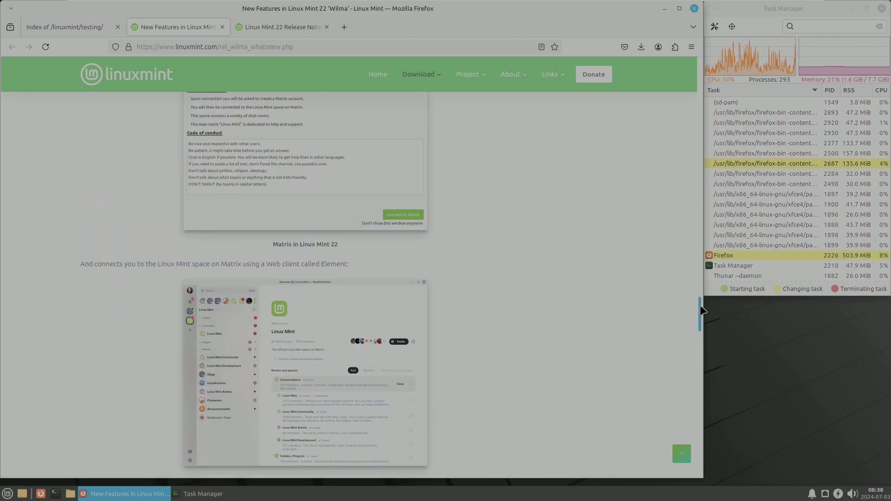
Look through the Cinnamon 6.2, Other improvements and Artwork improvements sections of the New Features page.
drag(700, 308, 700, 342)
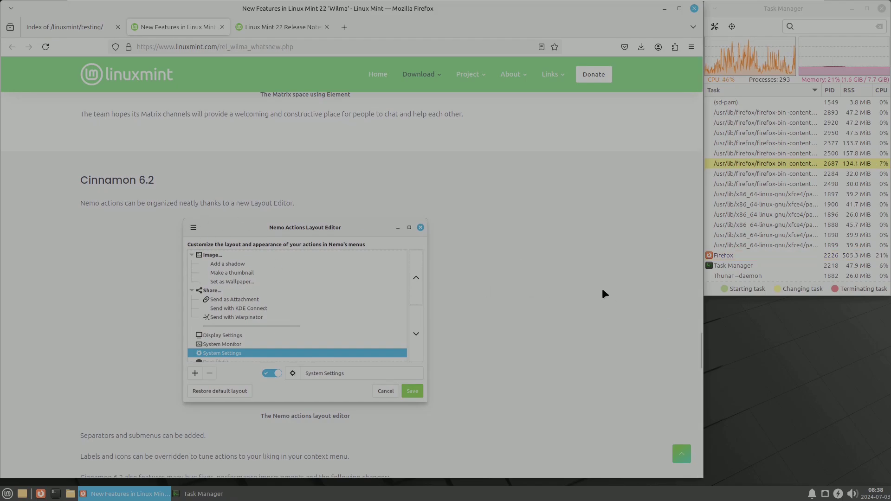
drag(700, 342, 701, 366)
scroll(700, 365, down, 1)
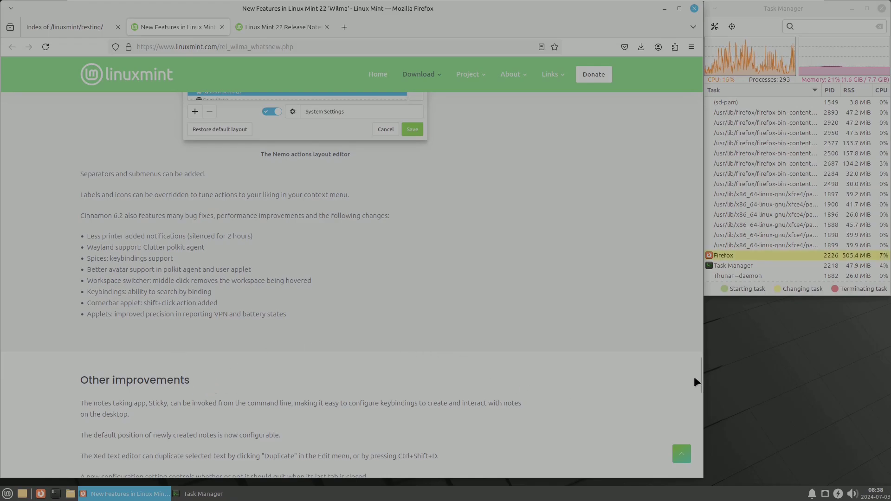
drag(700, 378, 699, 424)
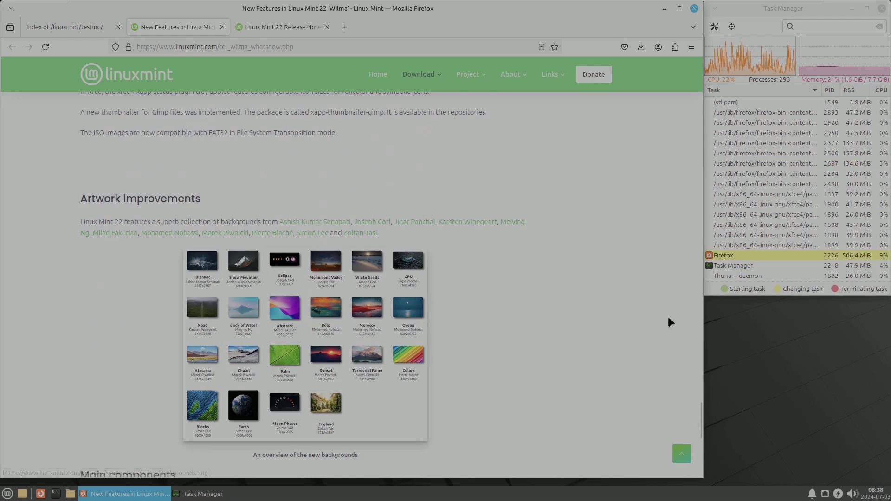
drag(702, 413, 703, 433)
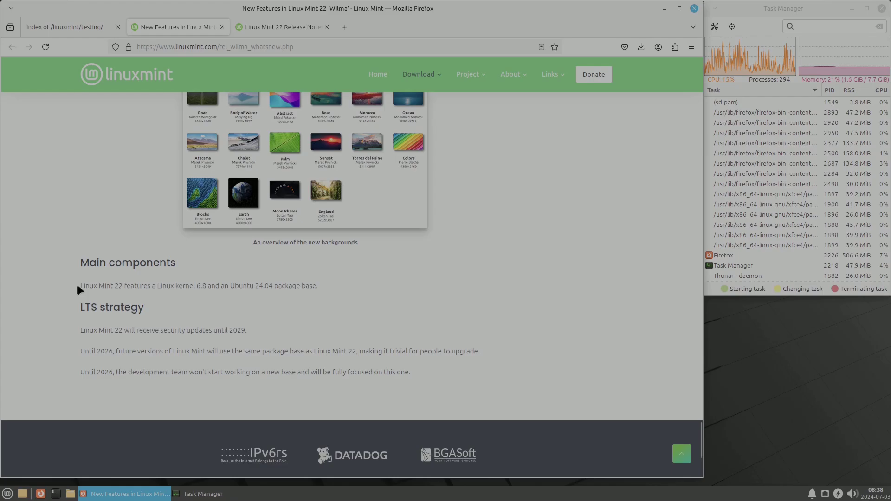
Highlight the Linux kernel and Ubuntu package base under Main components, and "Until 2026" under LTS strategy.
drag(80, 286, 120, 289)
mouse_move(152, 288)
mouse_down()
mouse_move(205, 288)
mouse_move(160, 284)
mouse_up()
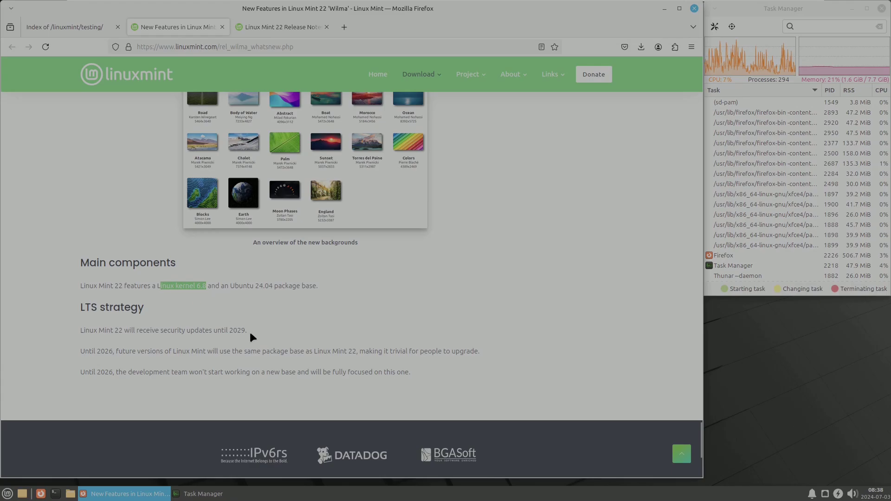
drag(235, 288, 320, 289)
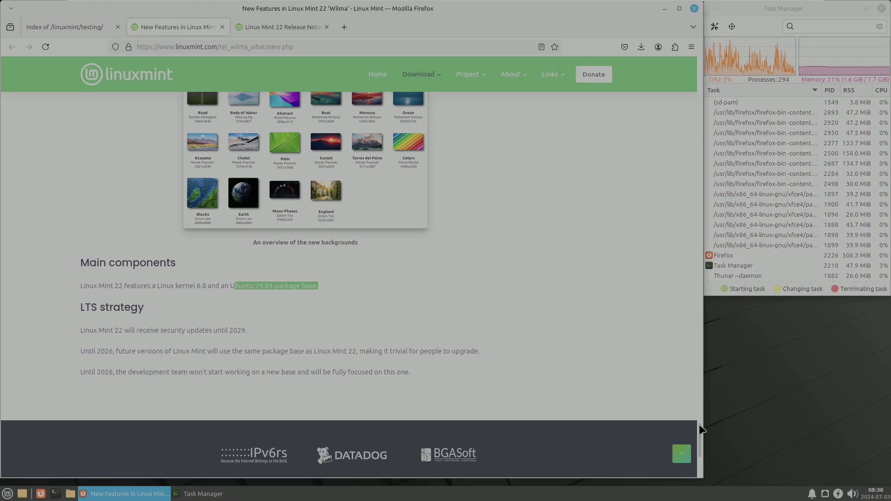
scroll(701, 430, down, 2)
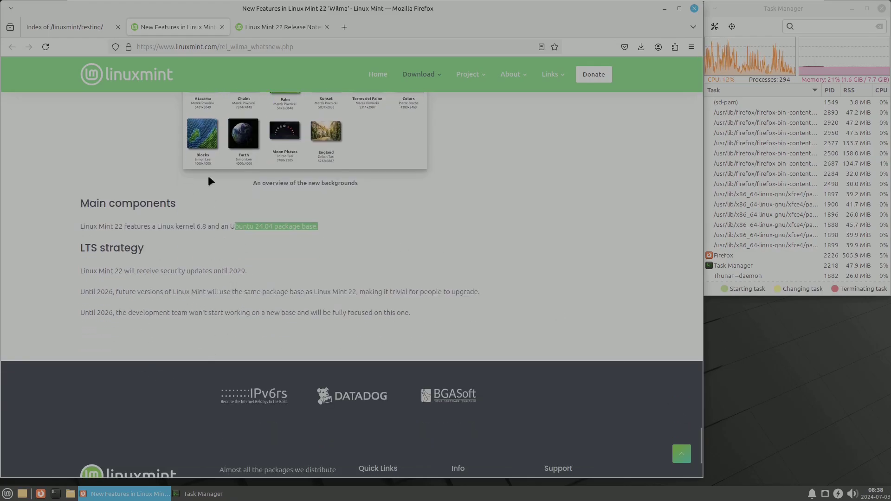
click(80, 293)
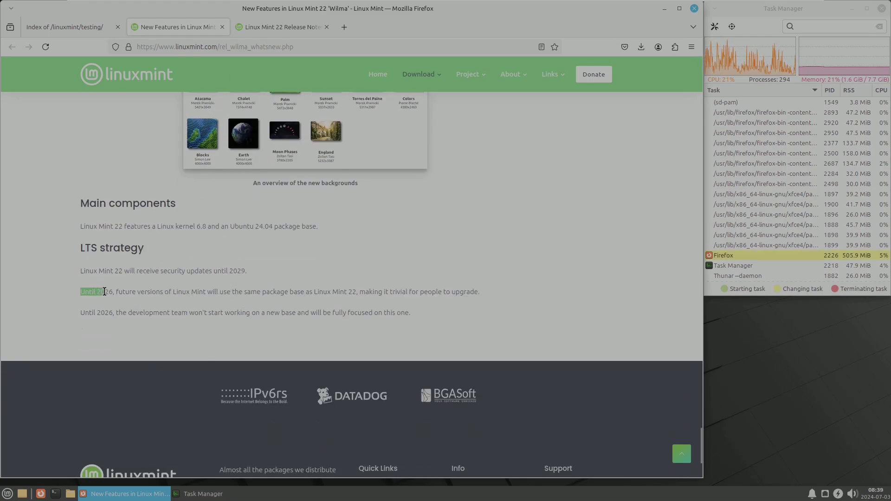
drag(105, 292, 113, 292)
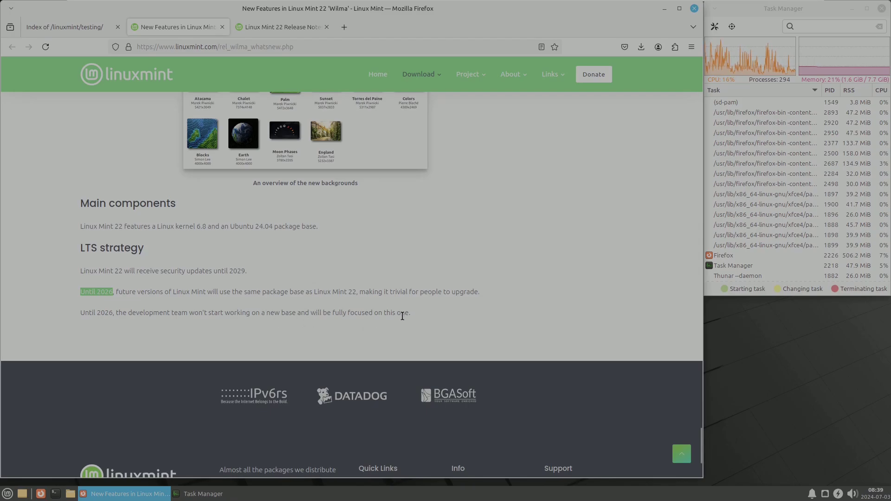
Switch to the Release Notes page and highlight the shutdown timeout, Snap Store and Virtualbox entries under Known issues.
click(284, 34)
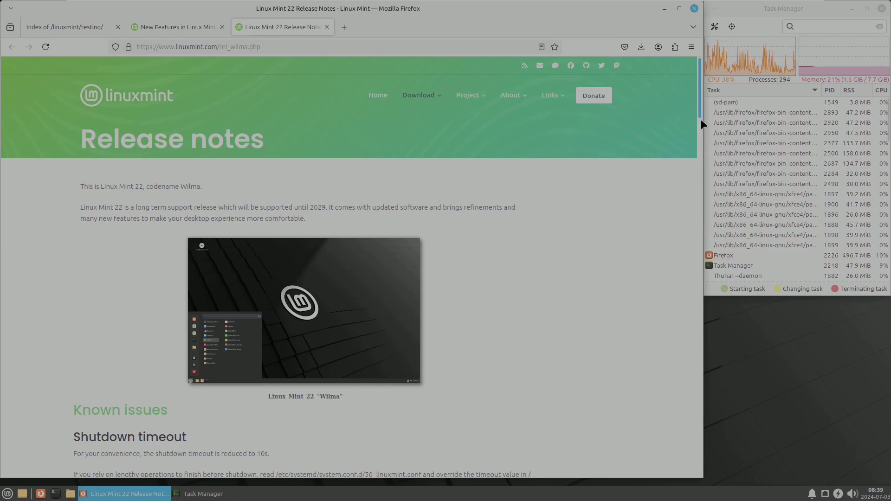
drag(700, 119, 700, 141)
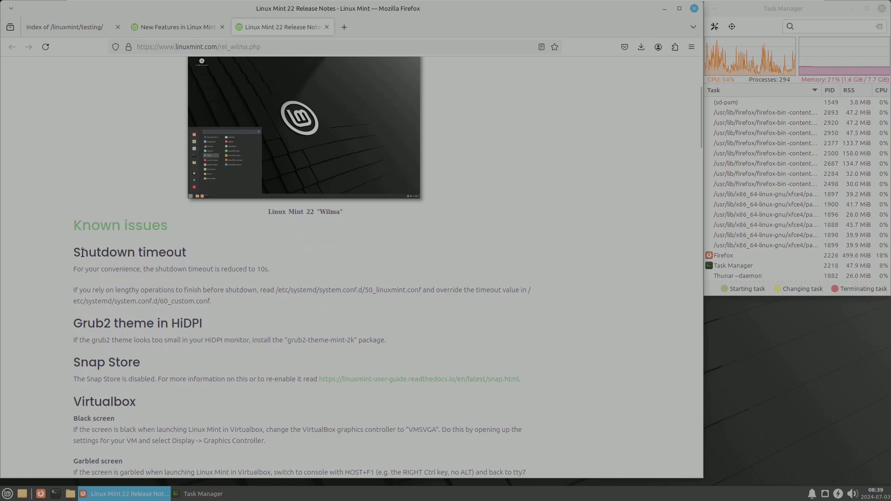
drag(74, 253, 268, 274)
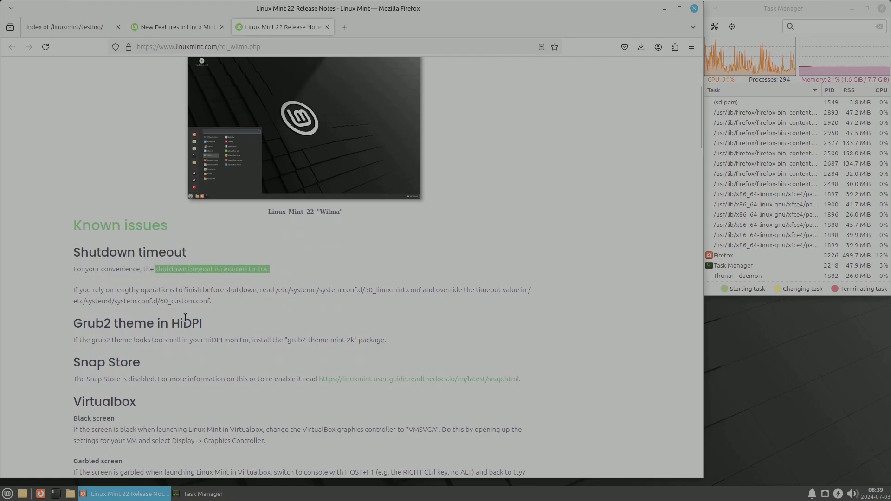
scroll(698, 143, down, 4)
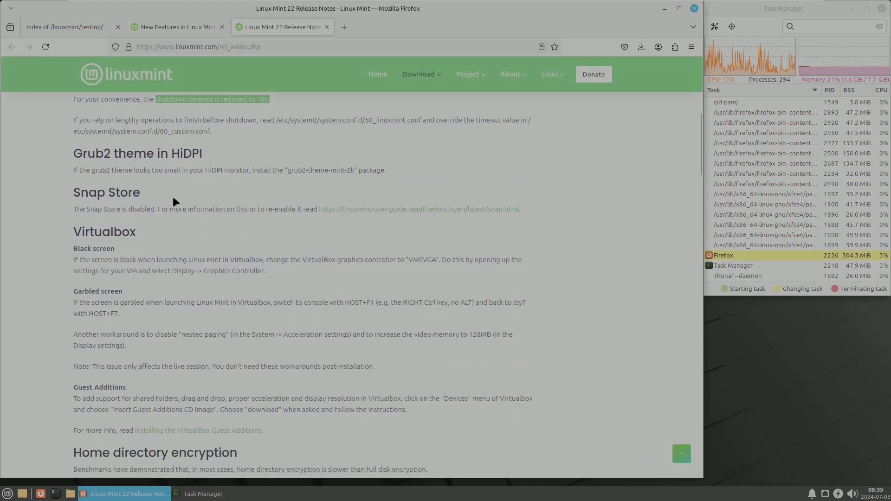
drag(64, 196, 160, 198)
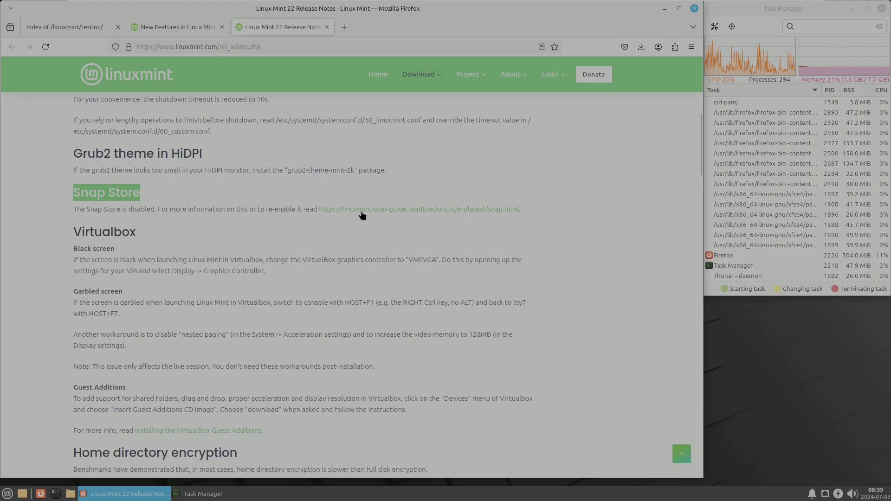
drag(64, 235, 136, 233)
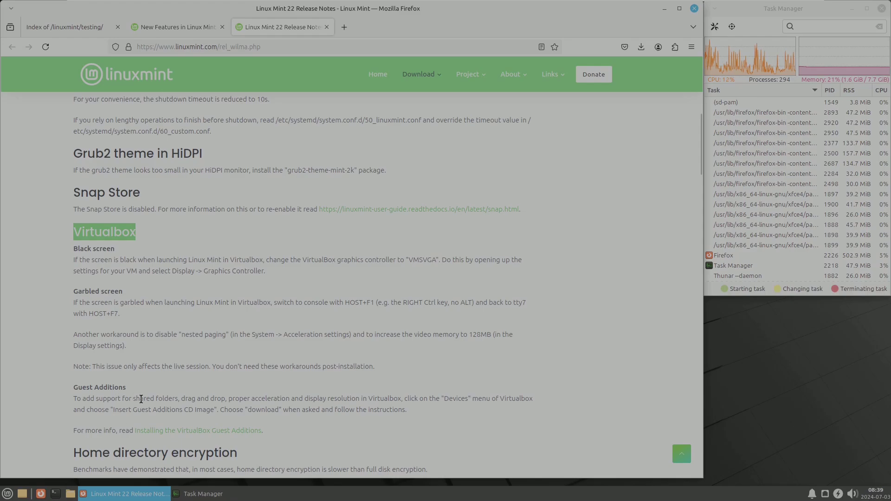
Read the remaining known issues, from Virtualbox and home directory encryption through touchpad drivers and Wine to Redshift.
drag(698, 154, 286, 175)
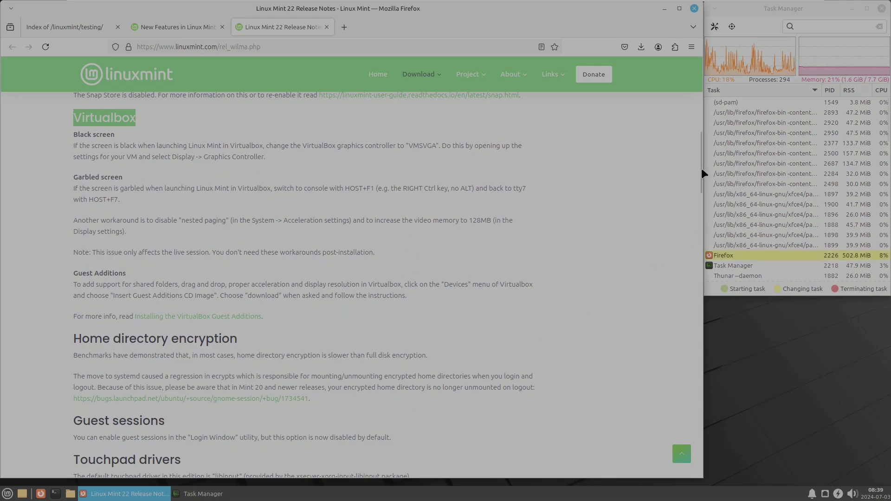
scroll(697, 218, down, 3)
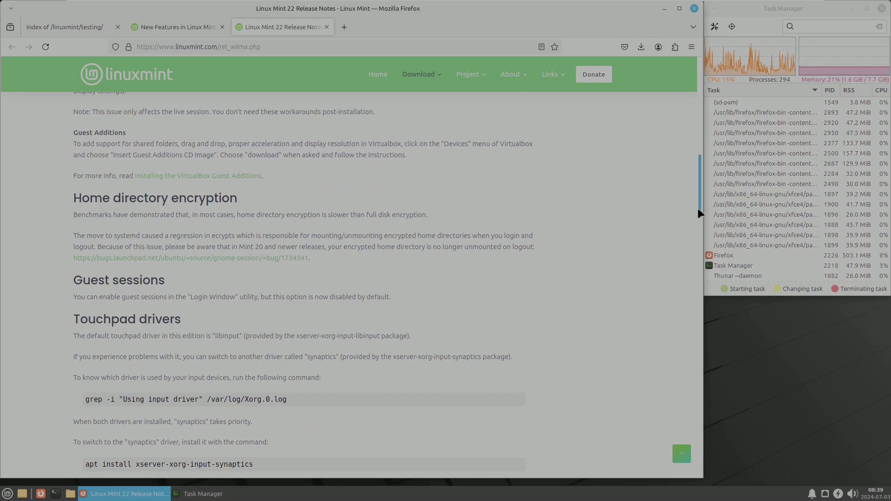
drag(698, 208, 699, 264)
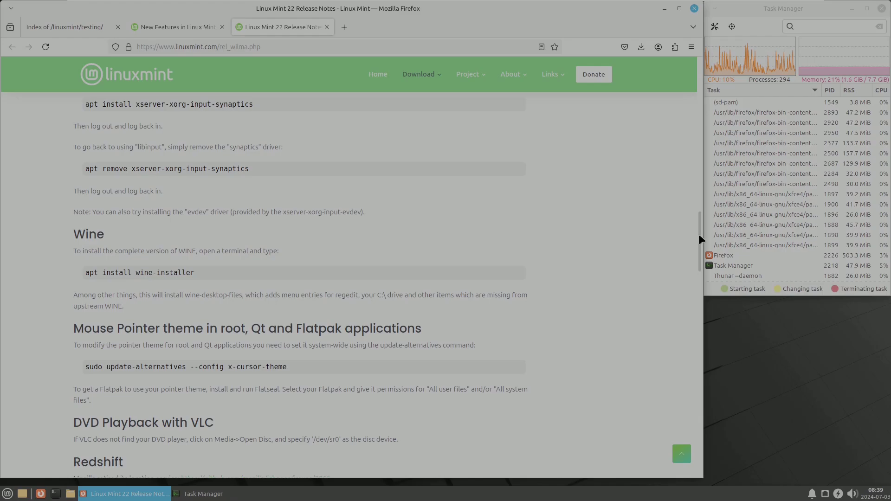
drag(699, 234, 699, 262)
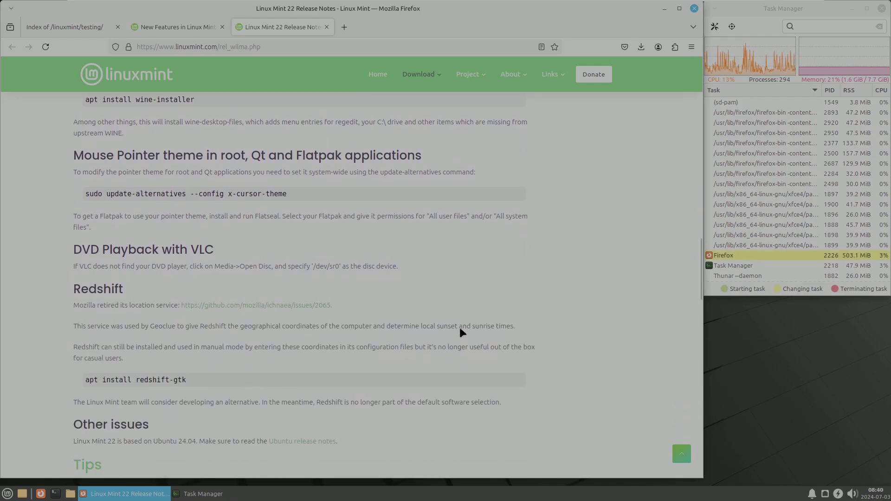
Review the Tips section, highlighting the live session username and checking the boot freeze and version selection advice.
scroll(700, 275, down, 6)
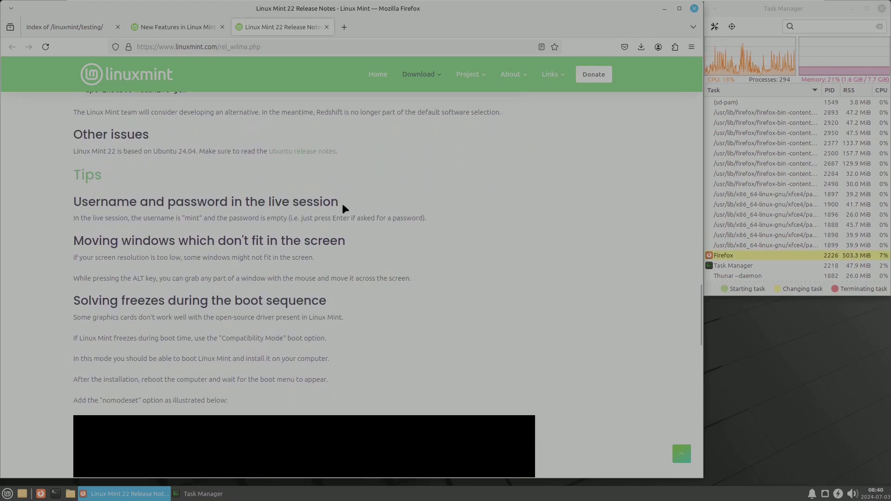
drag(182, 218, 202, 220)
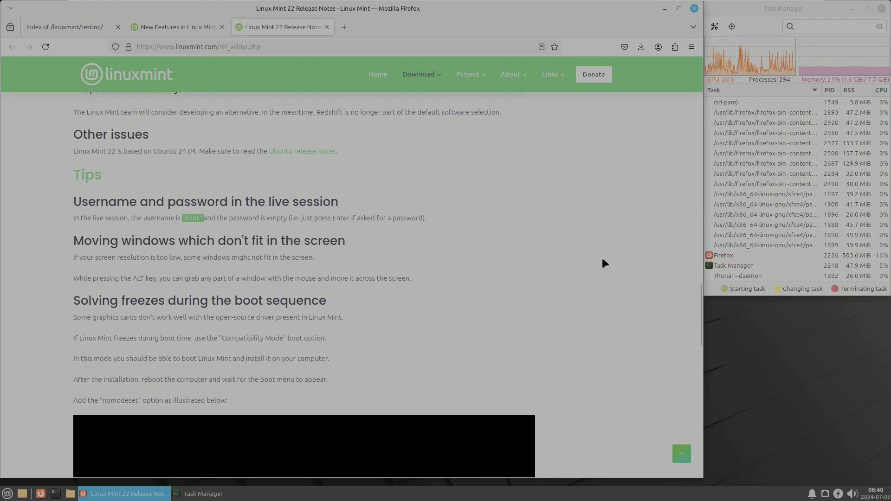
drag(700, 302, 700, 340)
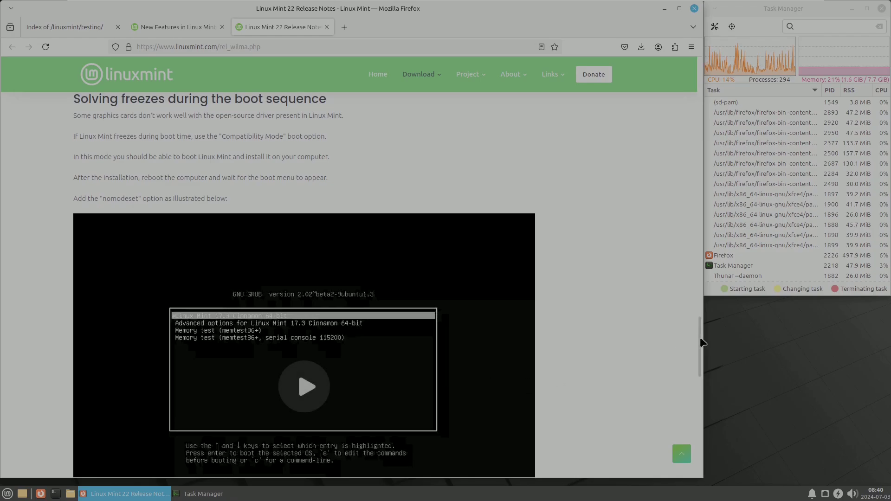
drag(700, 342, 702, 415)
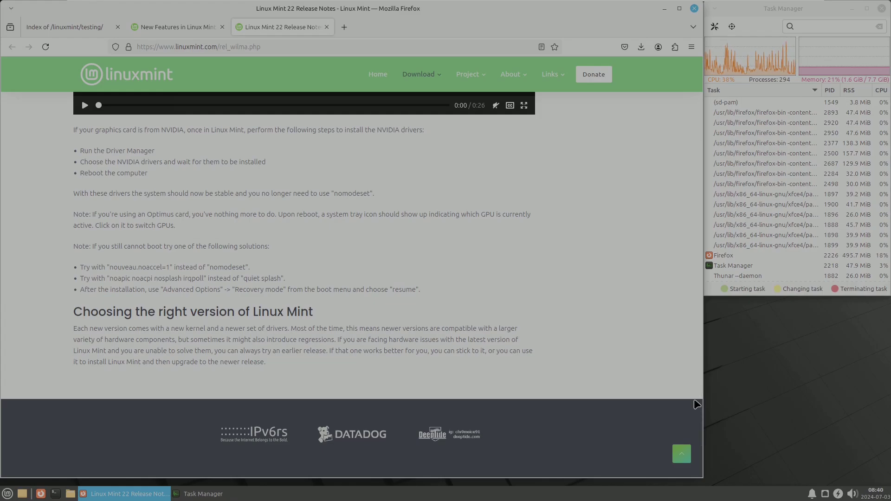
Scroll back up through the release notes and close the Firefox window.
scroll(701, 400, up, 2)
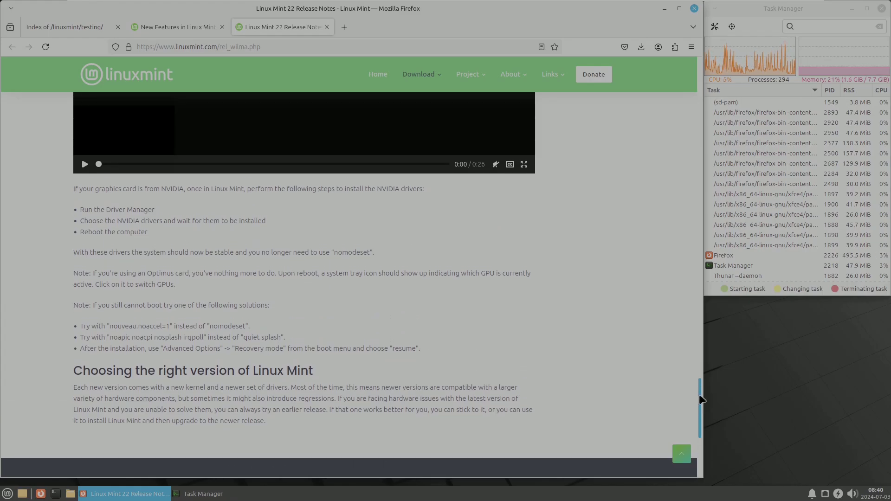
scroll(701, 400, up, 15)
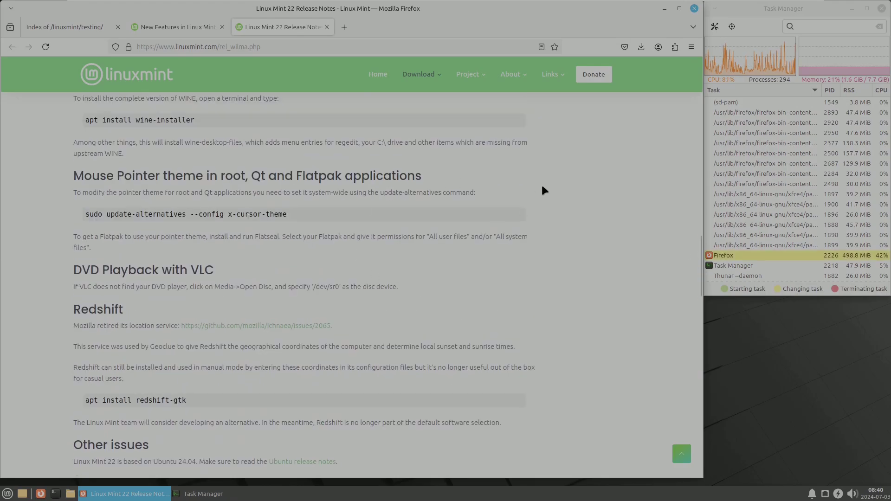
click(695, 8)
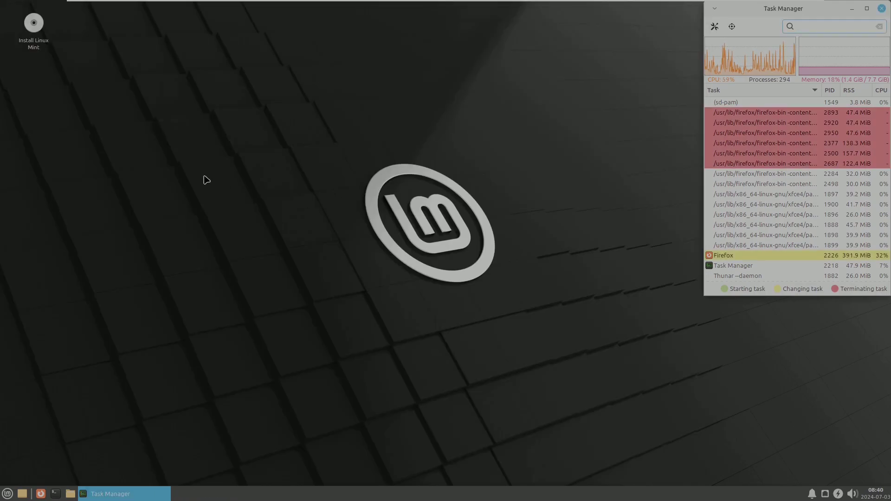
Execute the Install Linux Mint launcher on the desktop and move the Install window away from the Task Manager.
right_click(42, 39)
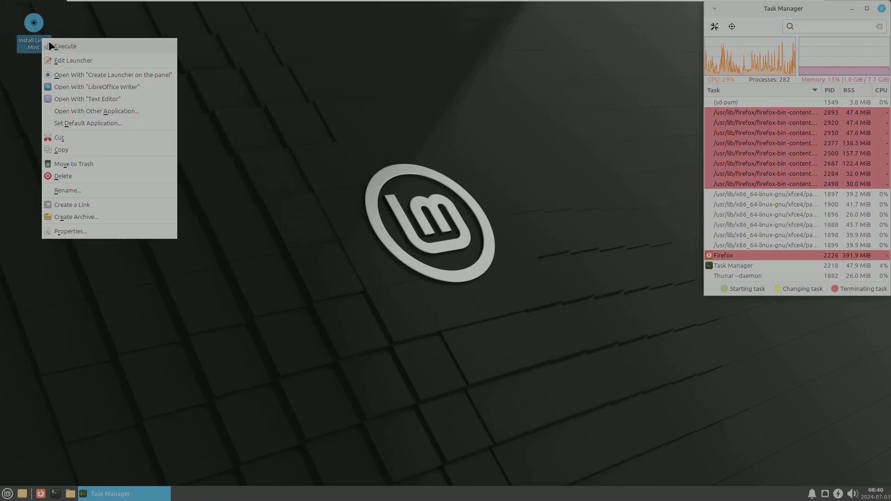
click(51, 46)
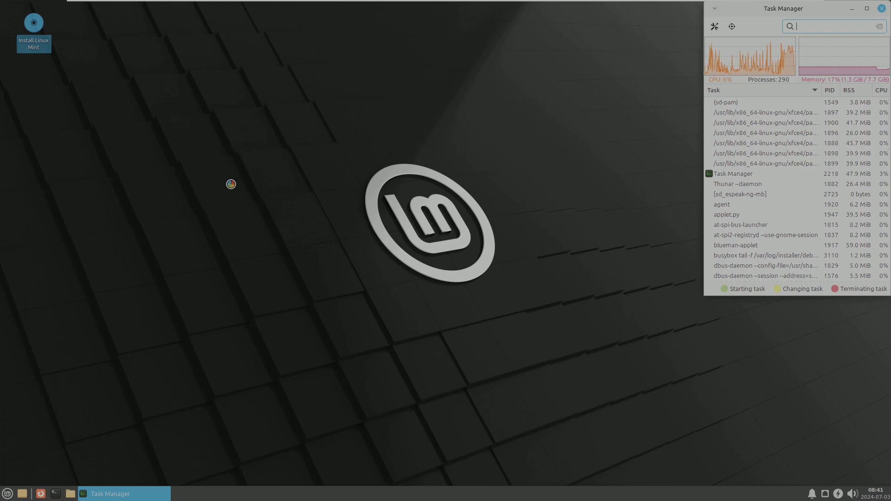
scroll(776, 84, down, 1)
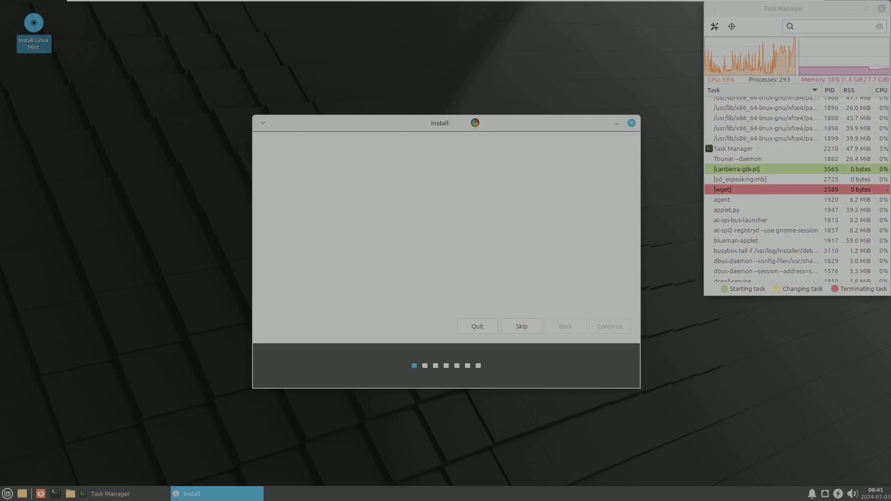
drag(465, 125, 376, 91)
Look through the installer's language list and continue with English.
scroll(238, 168, down, 15)
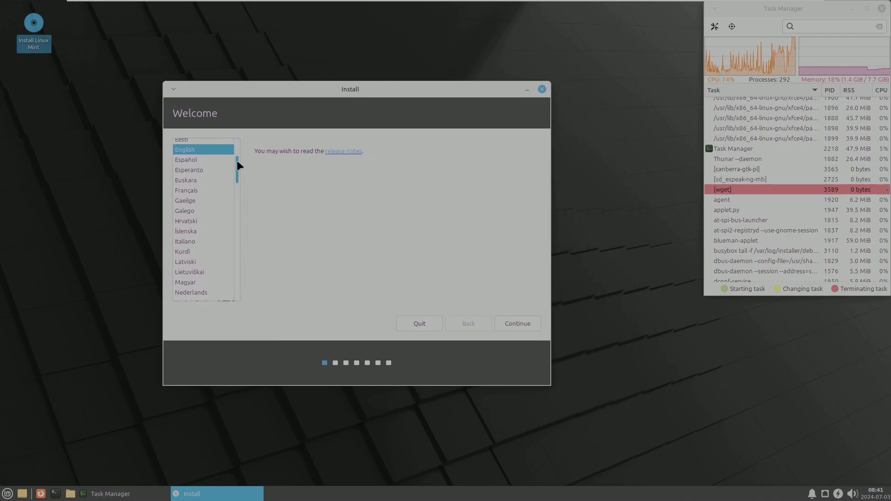
drag(237, 262, 236, 130)
click(517, 322)
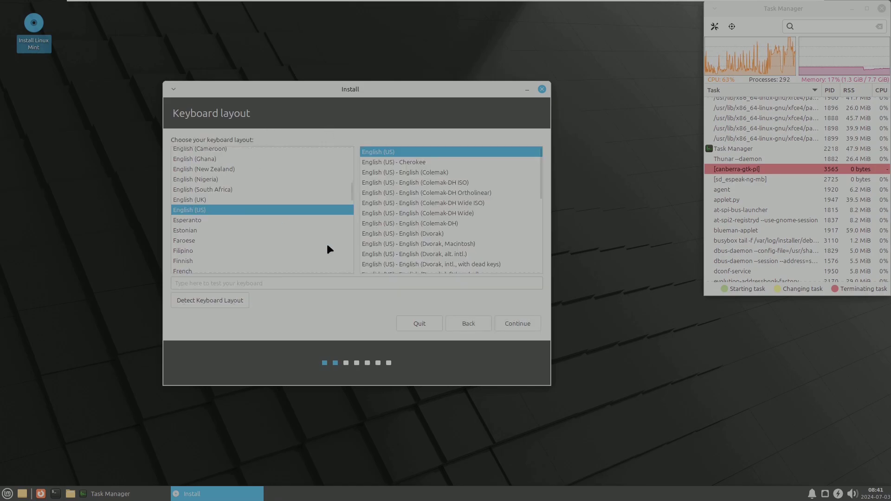
Accept the English (US) keyboard layout and continue the installation with multimedia codecs enabled.
click(507, 322)
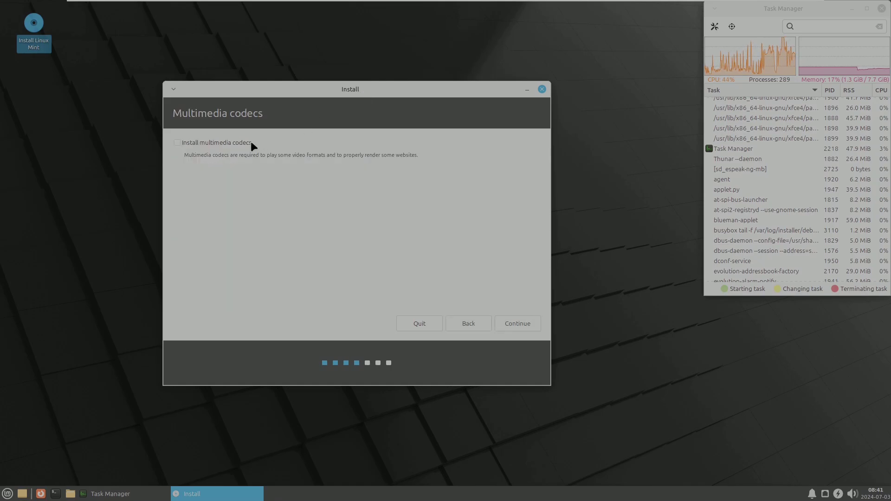
click(246, 144)
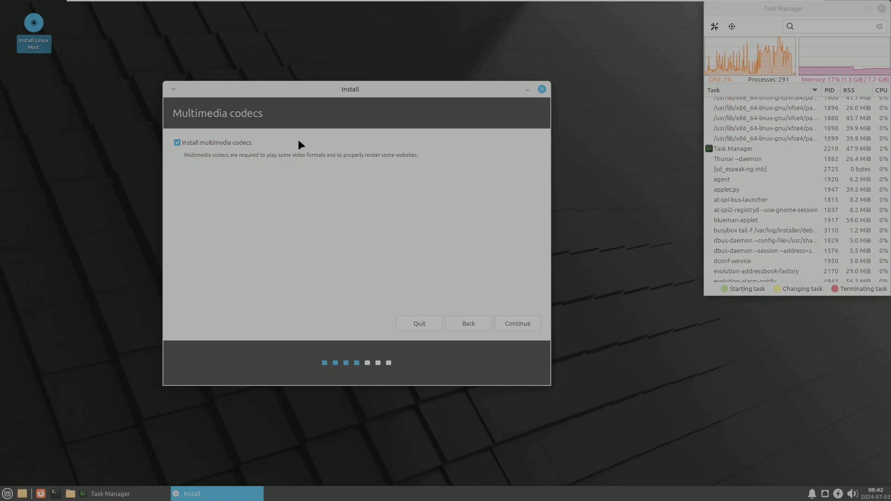
click(503, 321)
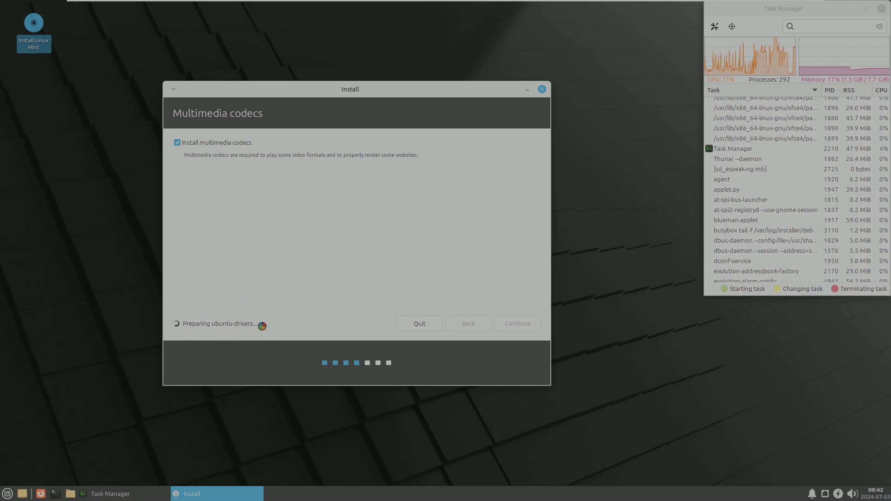
Switch to a new Terminal window and enlarge it to fill the desktop area beside the Task Manager.
click(57, 494)
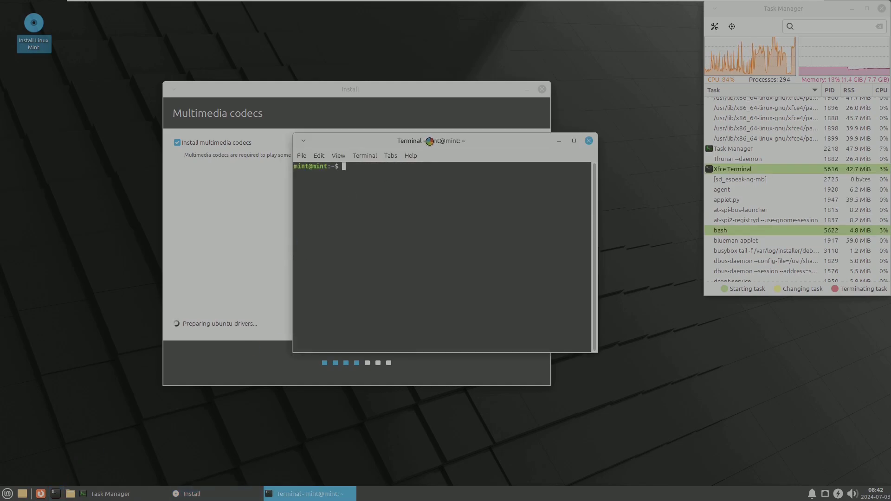
drag(431, 146, 137, 14)
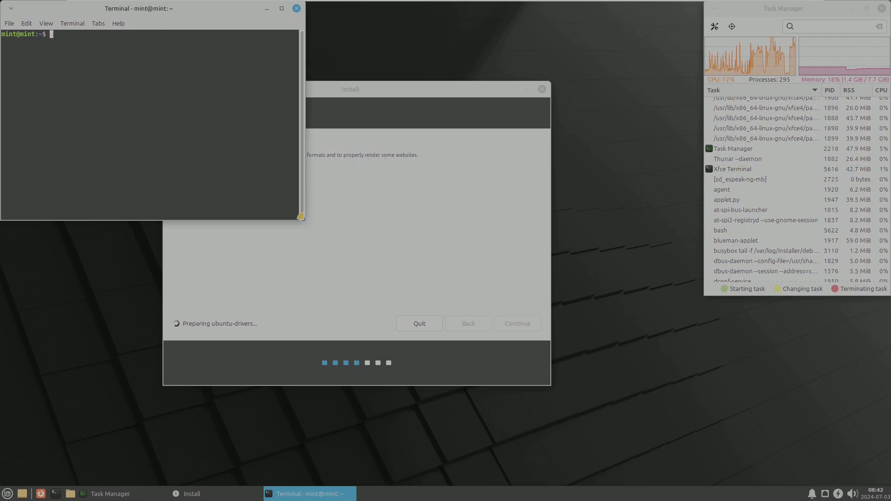
drag(308, 221, 694, 481)
Check the terminal emulator's version in its About dialog and close the dialog.
click(122, 24)
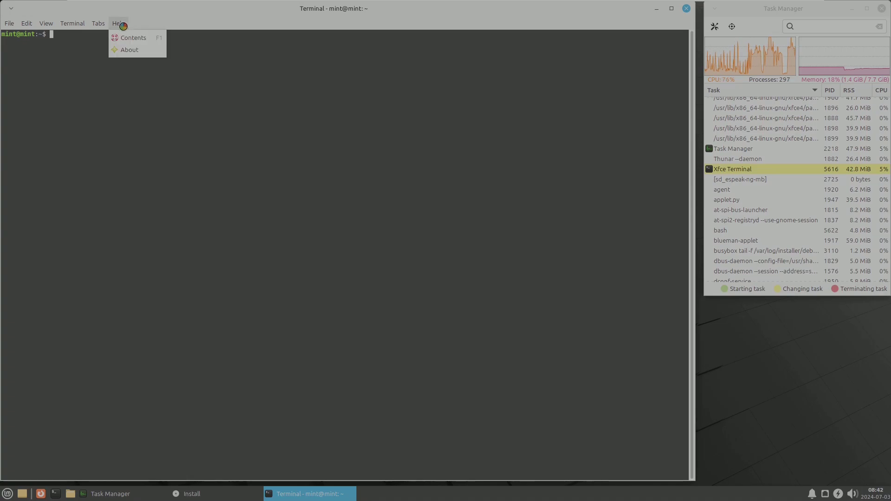
click(132, 48)
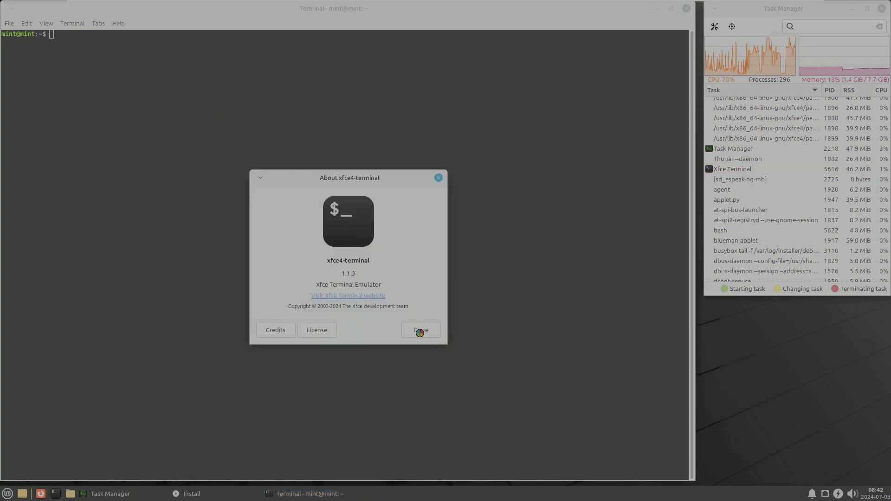
click(420, 331)
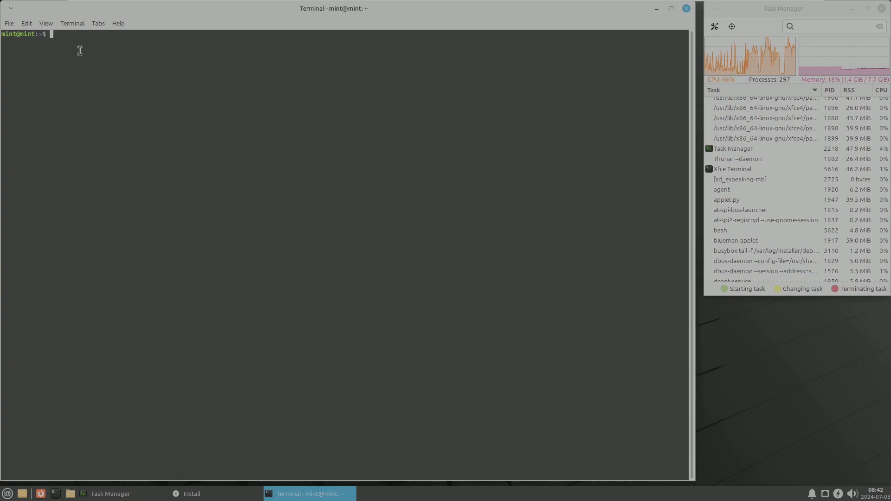
Run inxi and inxi -b for the system summaries, and highlight the OpenGL API line under Graphics.
text(inxi)
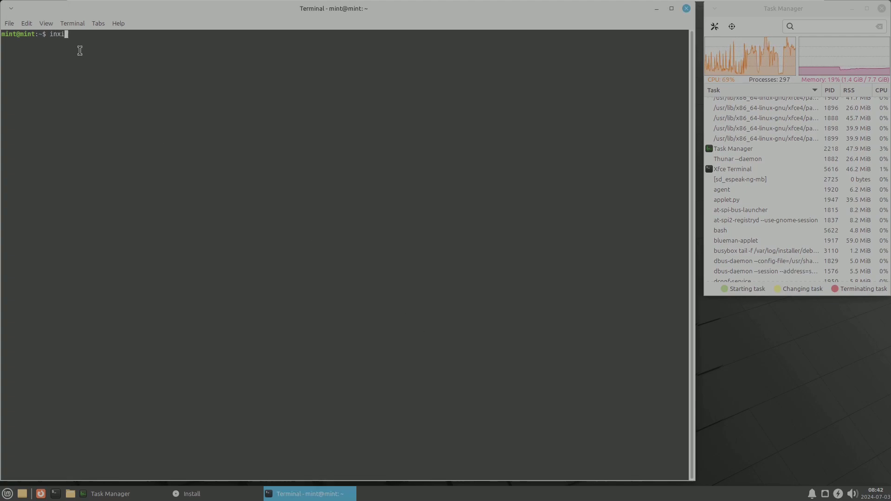
key(Return)
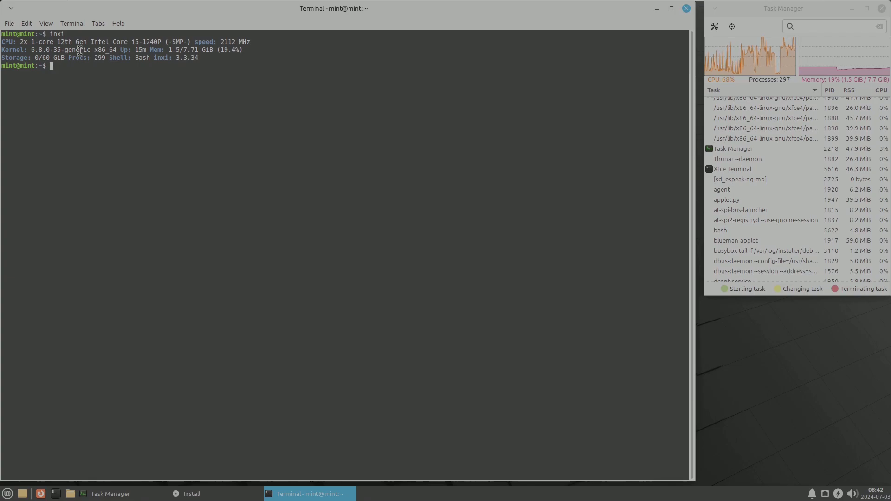
text(inxi)
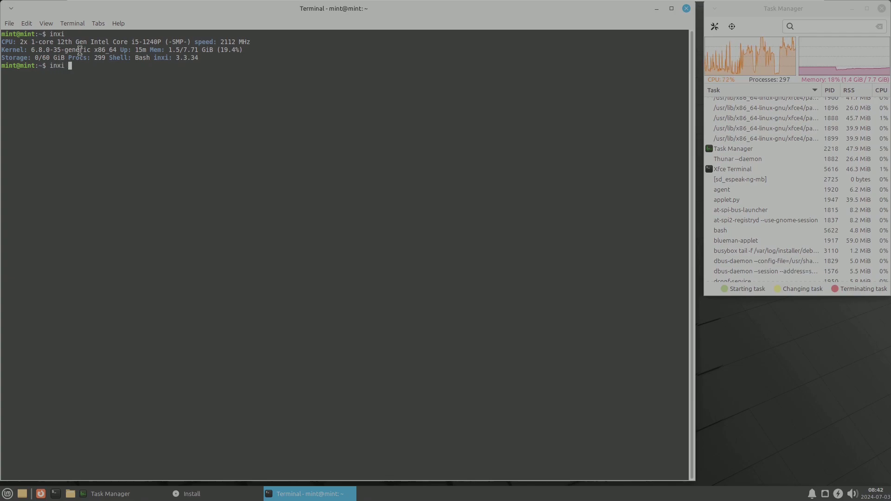
text( -b)
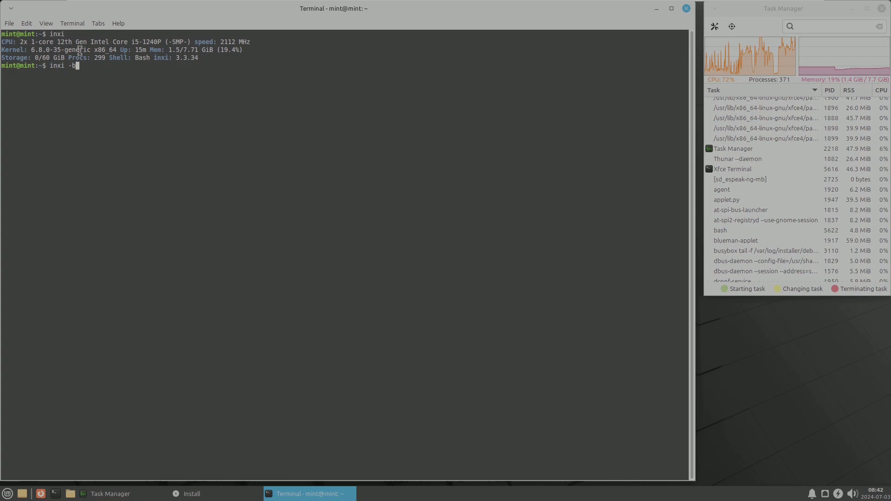
key(Return)
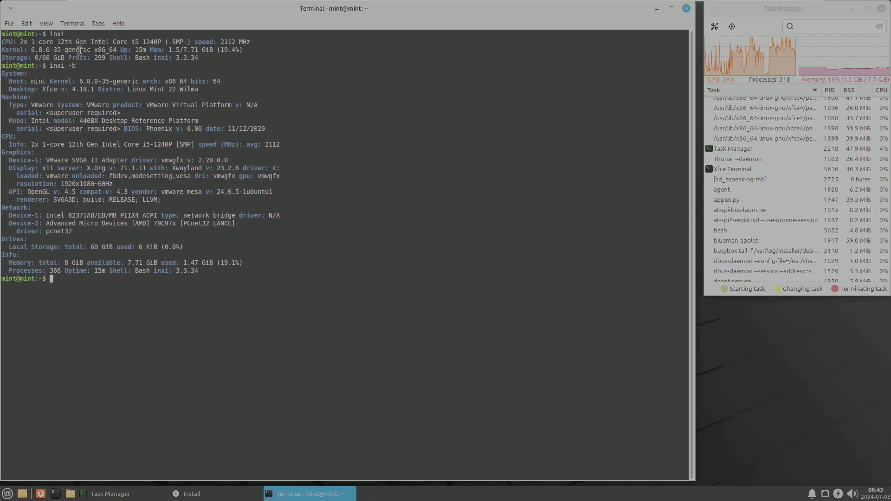
drag(27, 192, 216, 192)
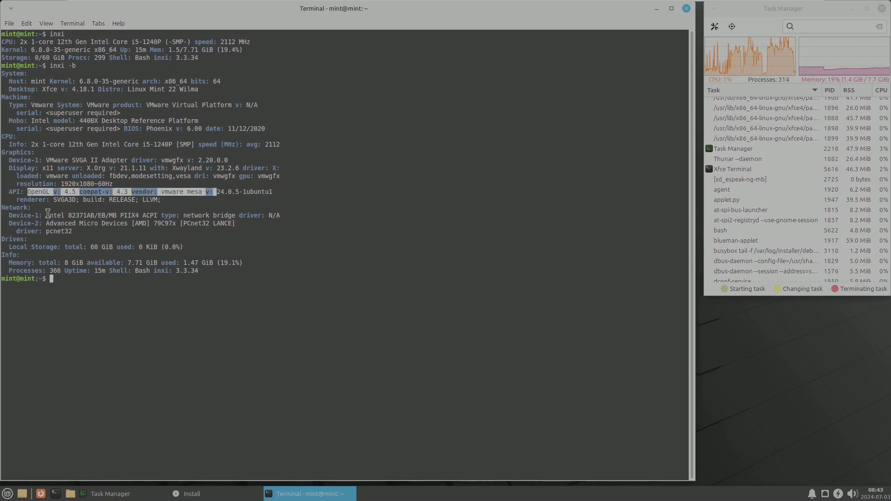
click(103, 281)
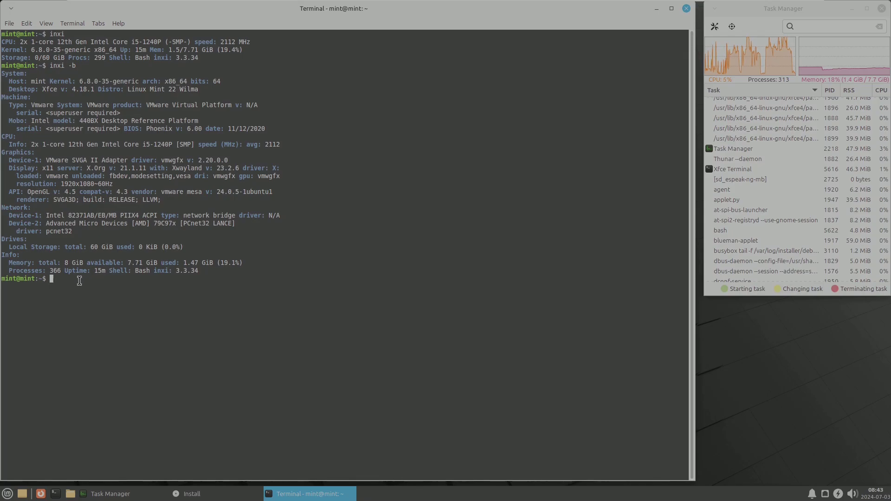
Run inxi -F for the full system report and inxi -G for the graphics details.
text(inxi )
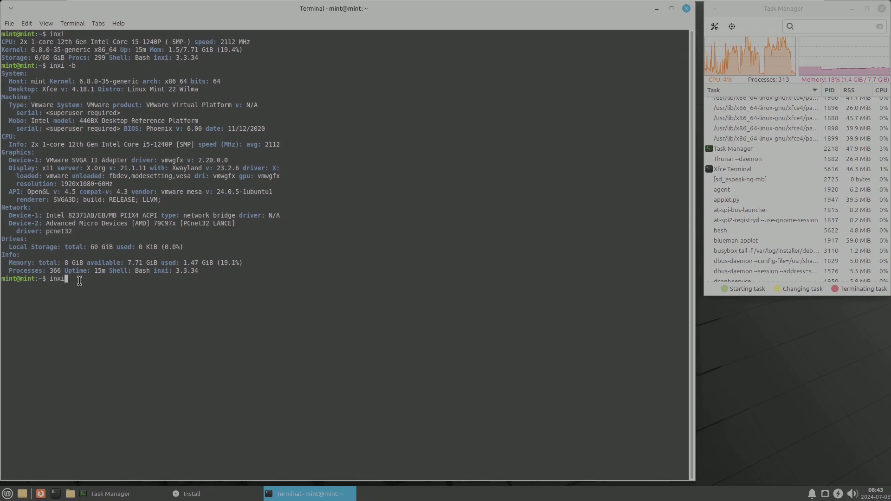
text(-F)
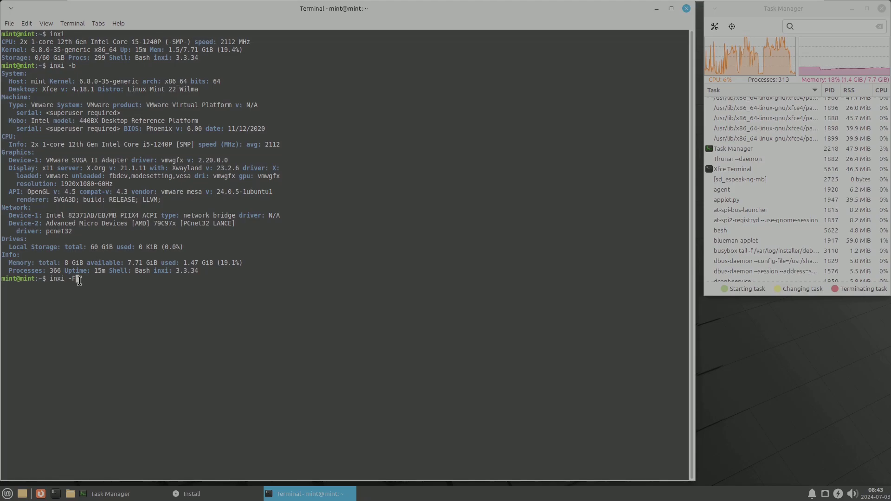
key(Return)
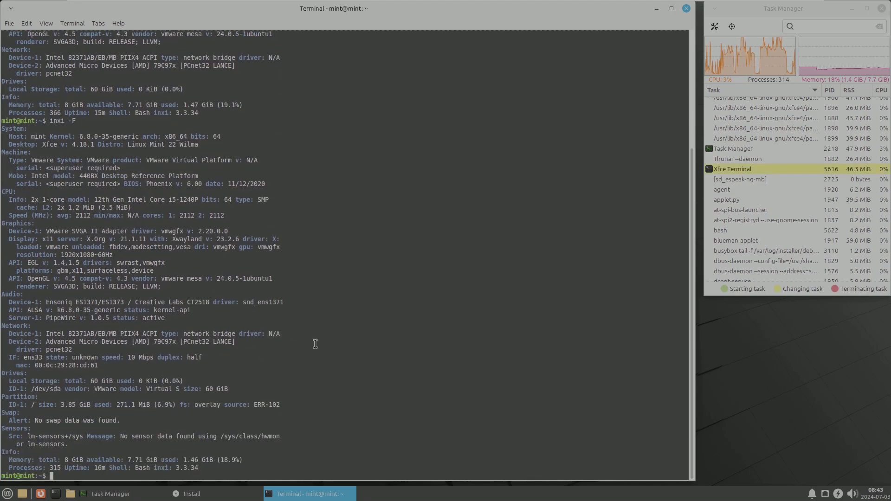
text(inxi -G)
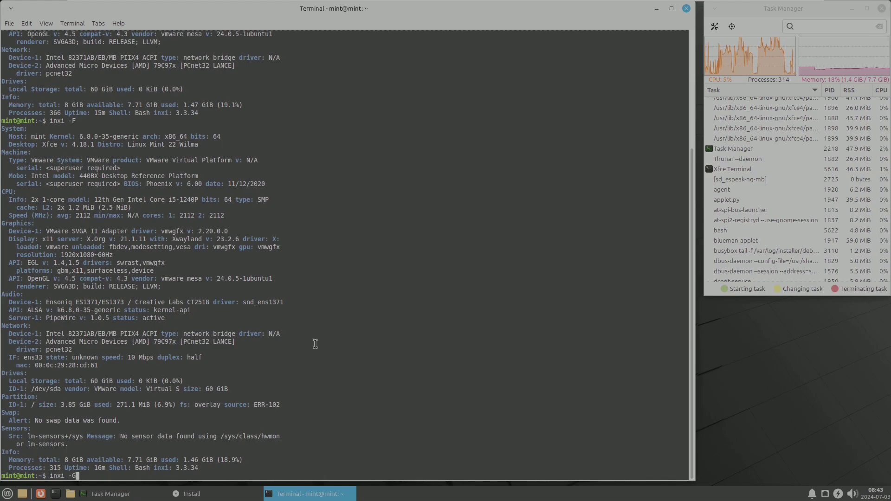
key(Return)
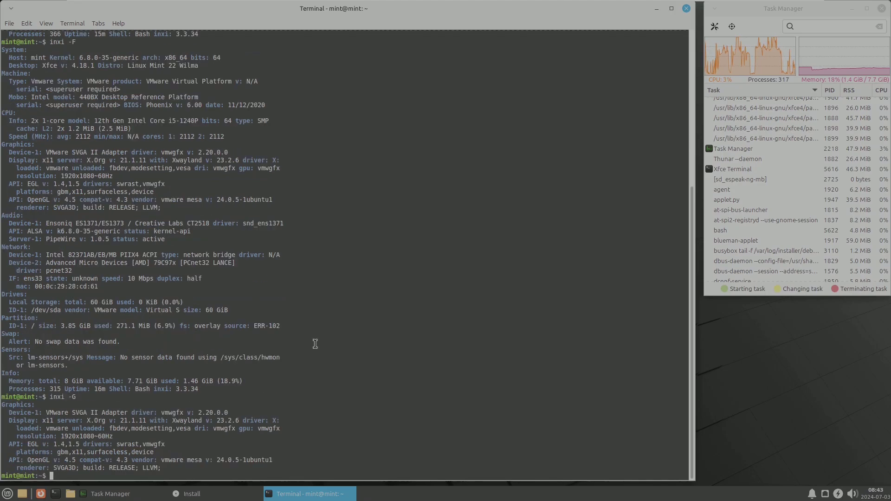
Print the distribution's release identification with cat /etc/issue.
text(at )
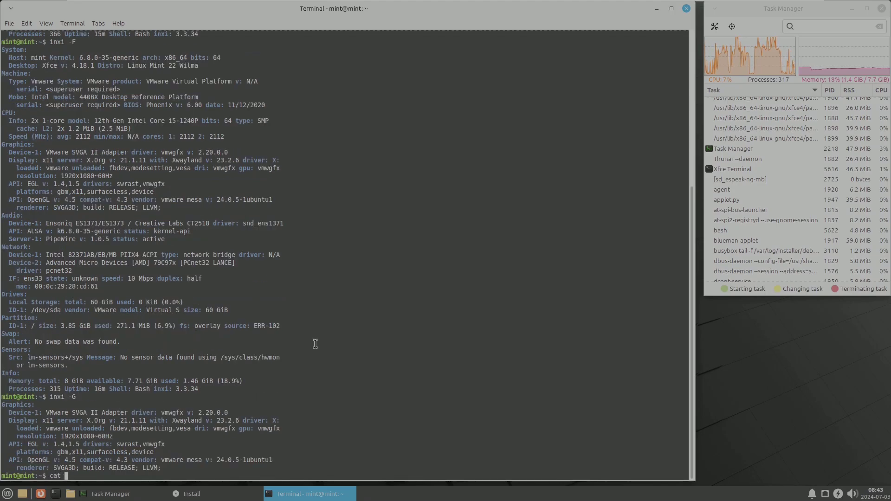
text(/et)
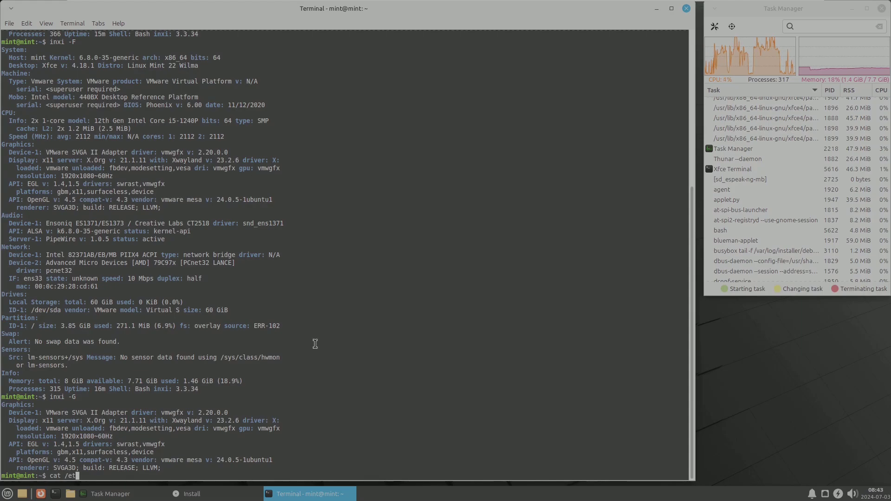
text(c)
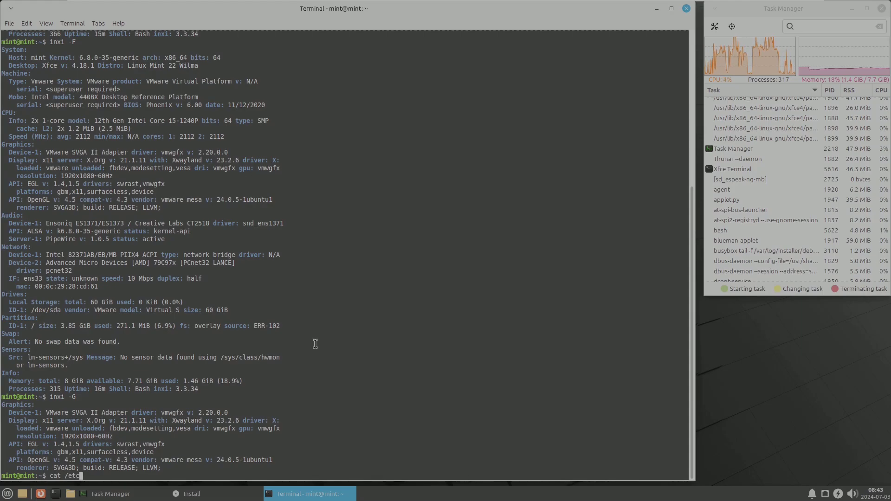
text(/issue)
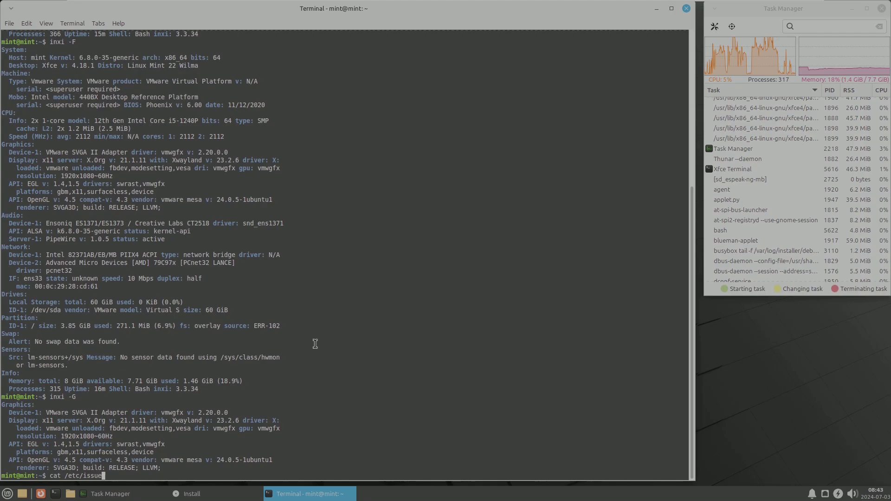
key(Return)
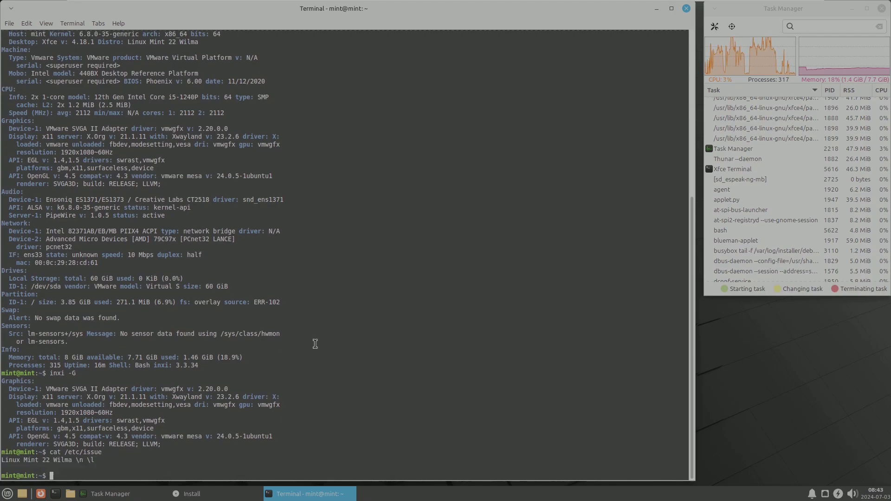
Run neofetch to show the system overview with the distribution logo.
text(neofe)
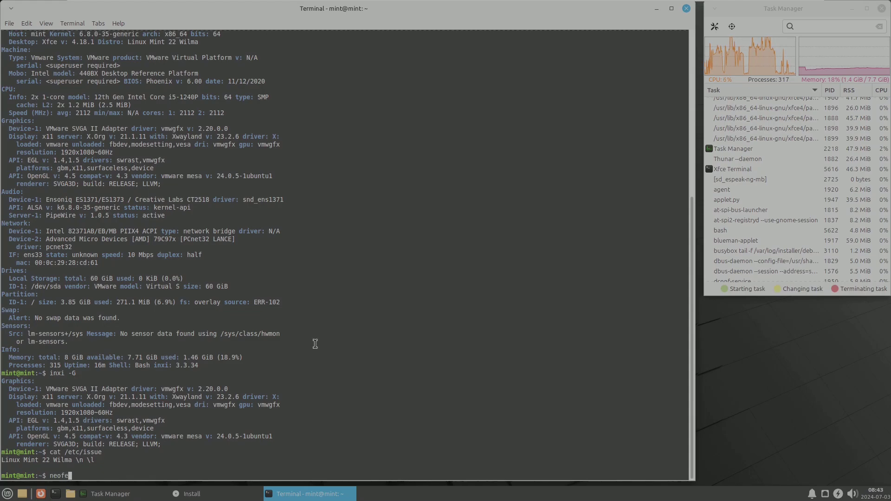
text(tch)
key(Return)
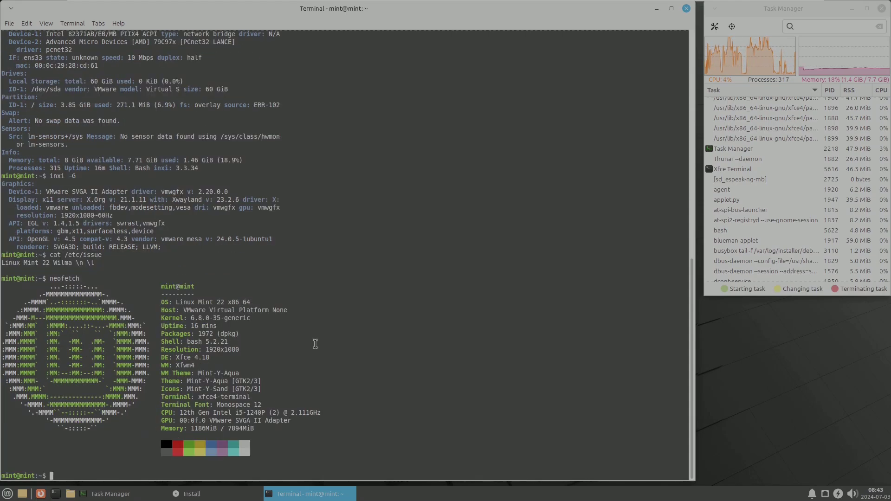
Run inxi -sv8 to print the most verbose system report, including sensor data.
text(inxi )
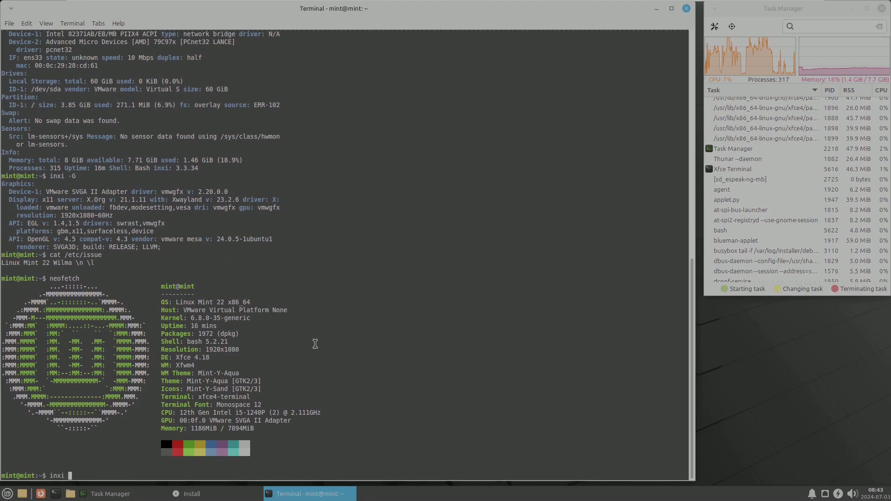
text(-sv8)
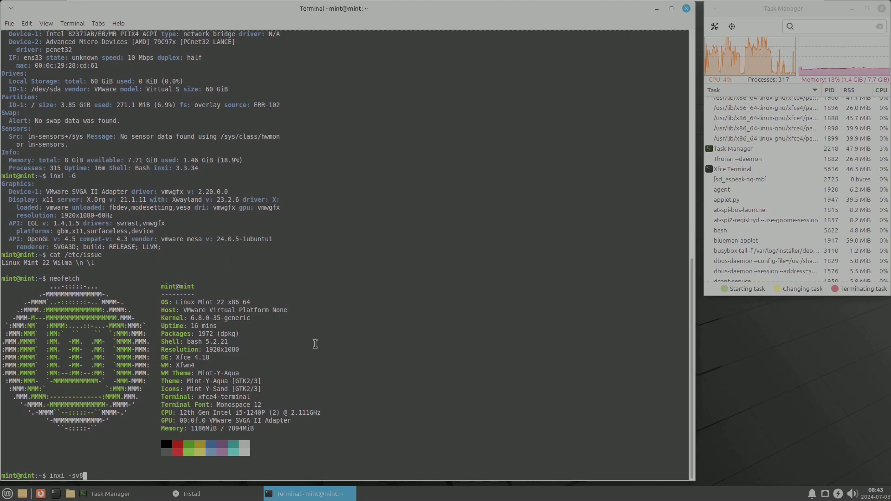
key(Return)
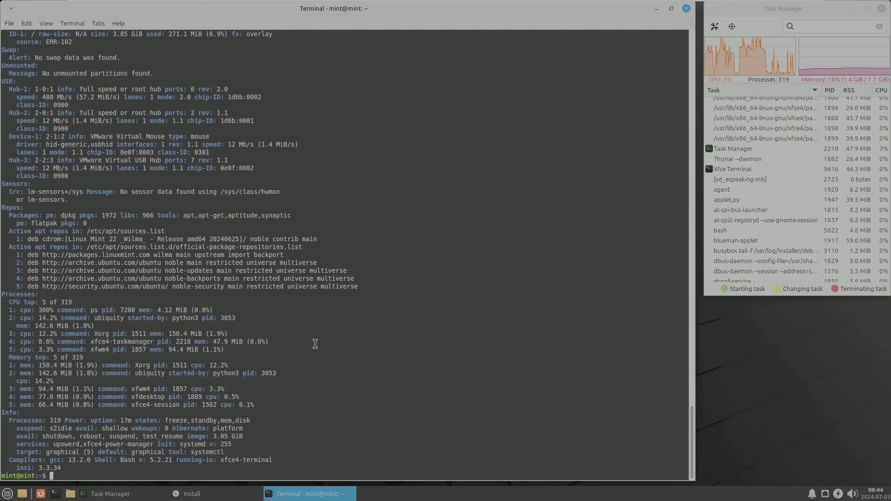
Try to start the htop process viewer, and close the terminal window.
text(hhto)
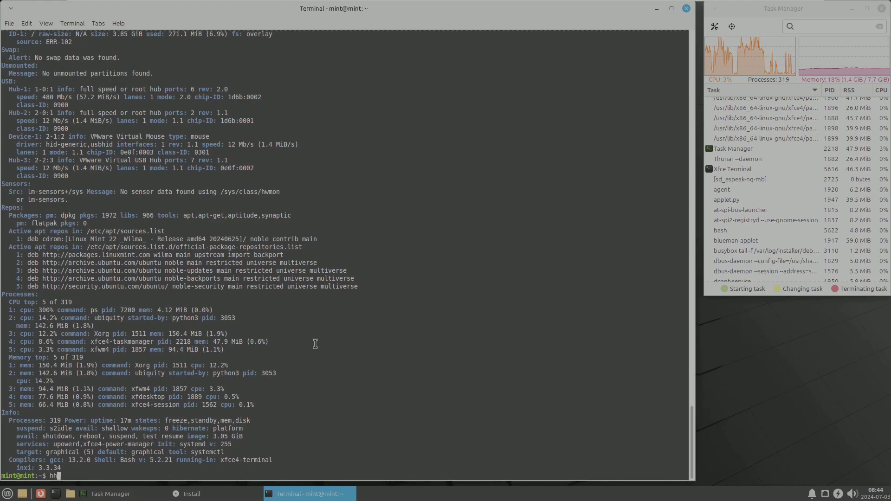
key(BackSpace)
text(op)
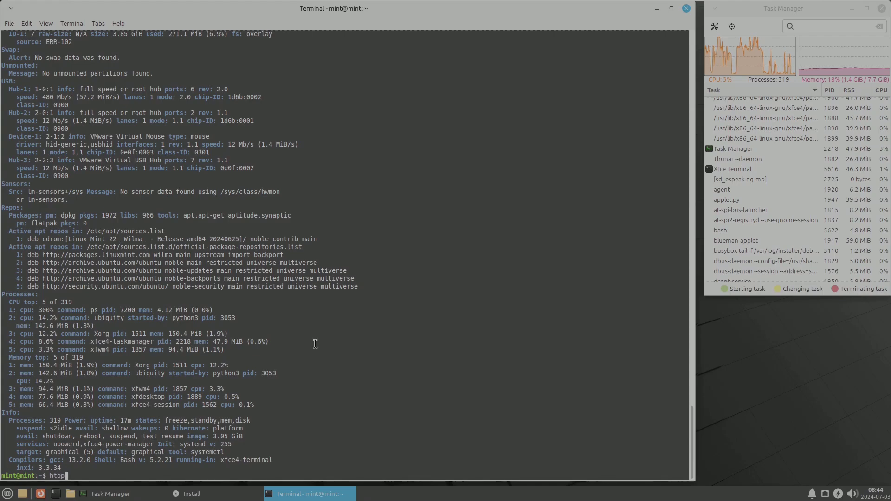
key(Return)
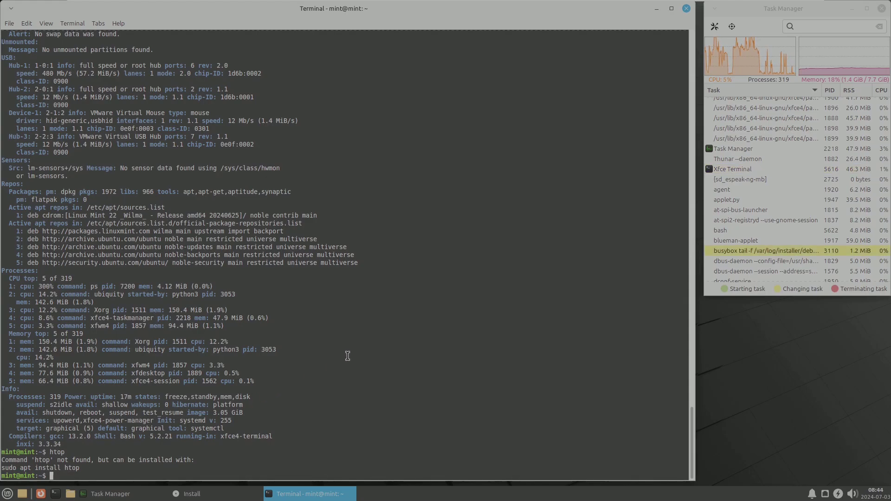
click(686, 8)
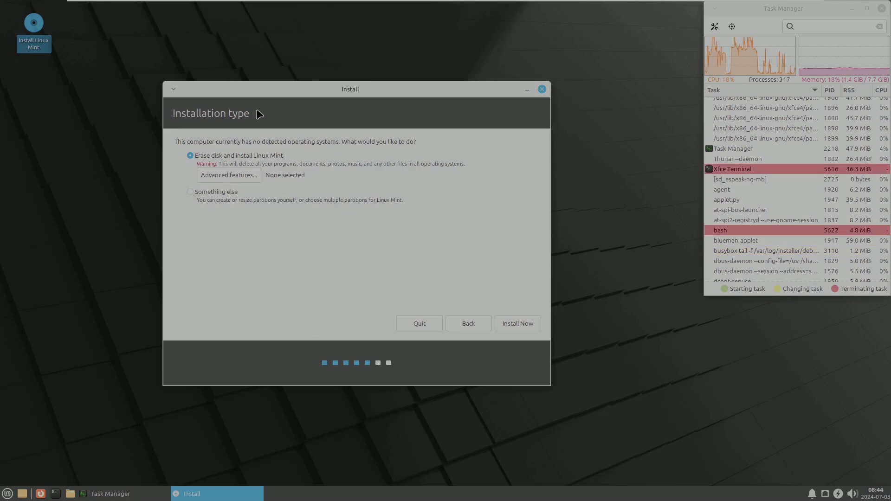
Review the advanced features and the Something else option, ending with Erase disk and install Linux Mint selected.
click(226, 172)
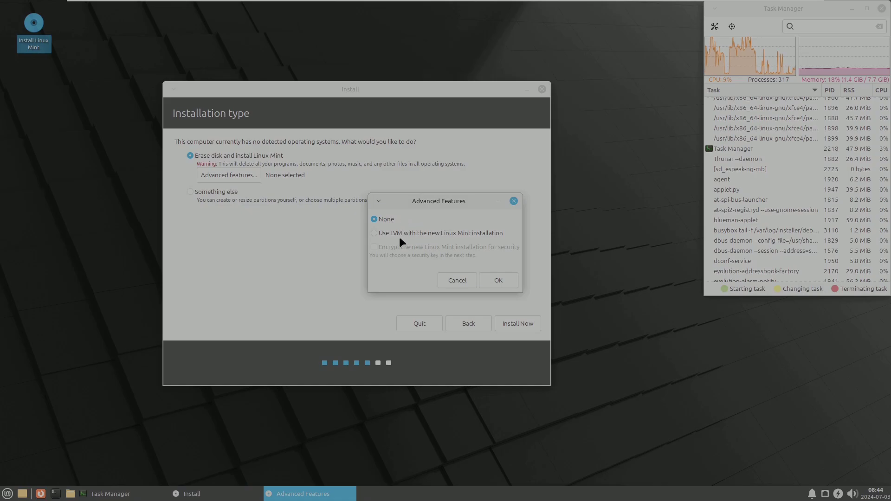
click(447, 279)
click(195, 192)
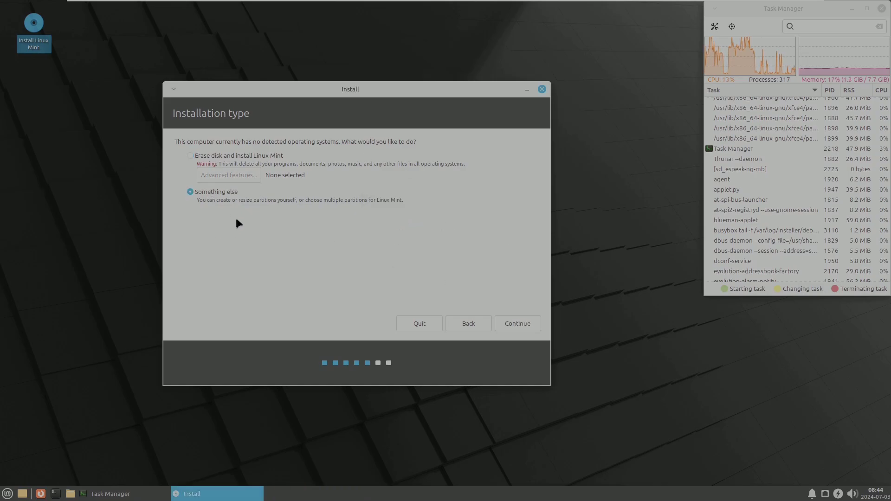
click(210, 155)
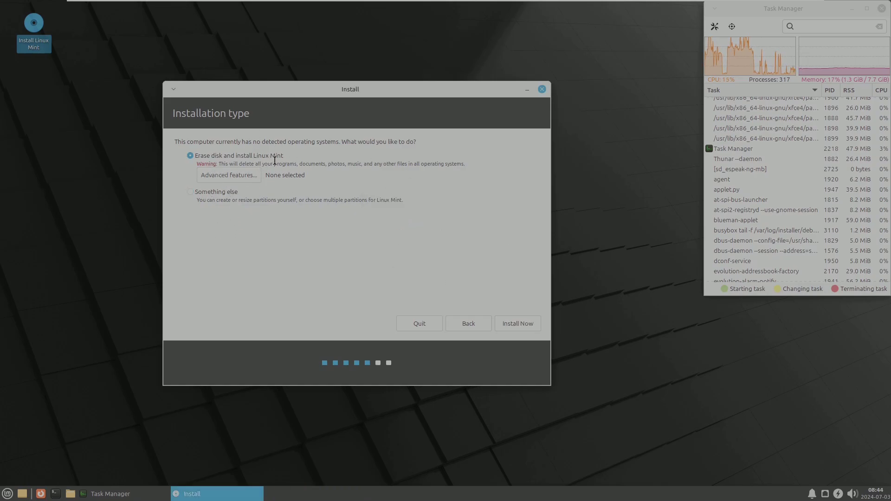
click(211, 192)
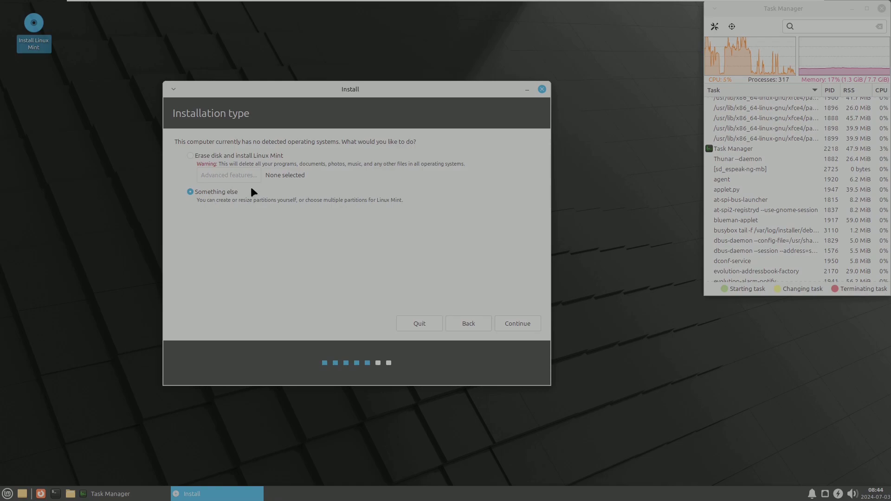
click(227, 156)
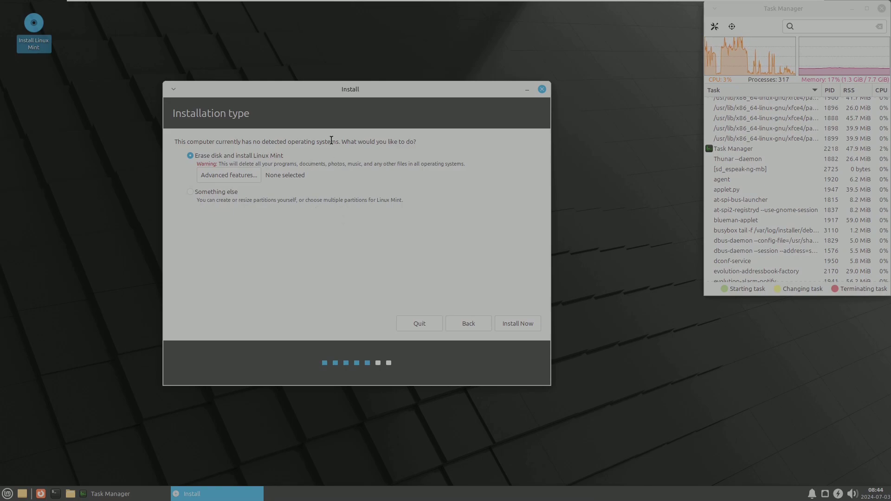
Quit the Linux Mint installation without installing.
mouse_move(358, 93)
mouse_down()
mouse_move(334, 89)
mouse_move(357, 92)
mouse_up()
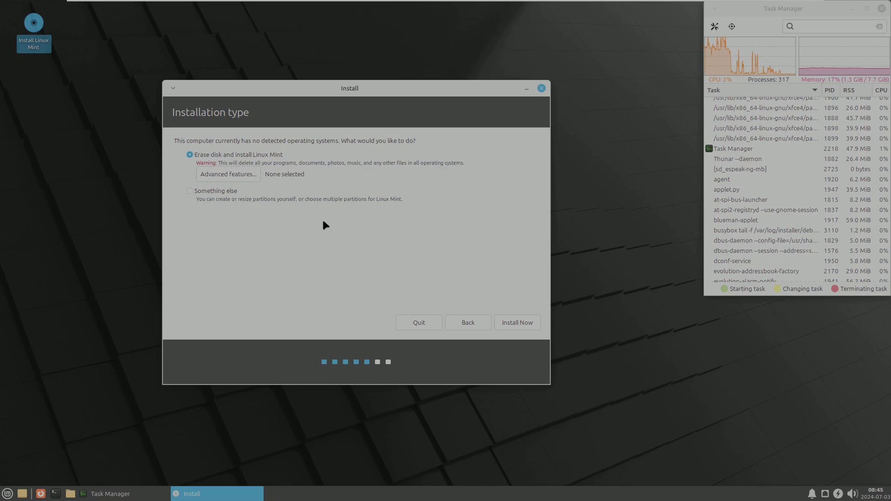
click(541, 88)
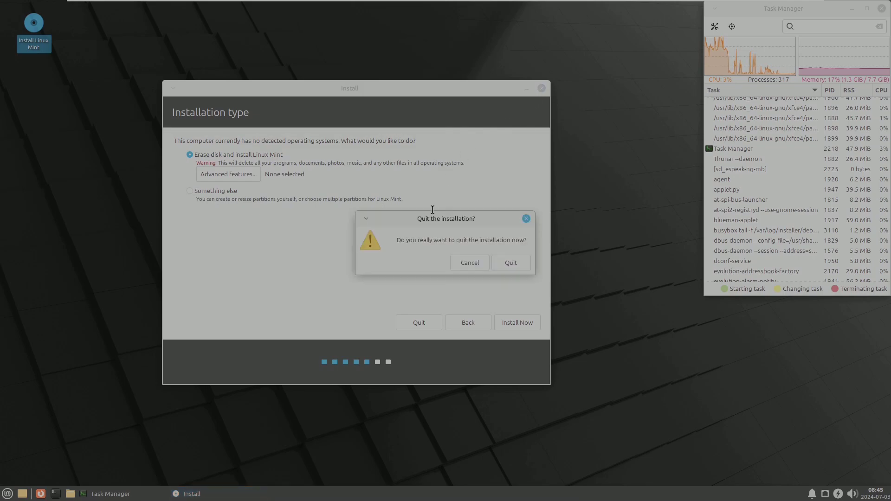
click(499, 264)
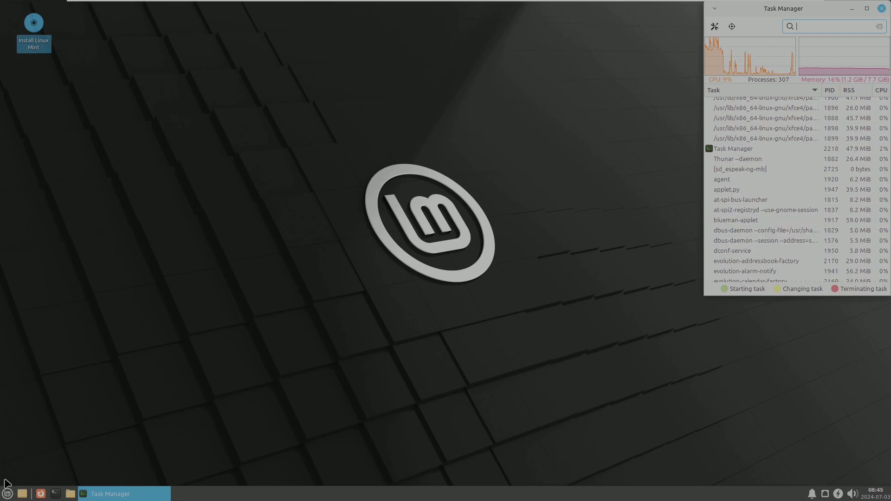
Launch Thunderbird Mail and the Software Manager from the favorite applications.
click(7, 493)
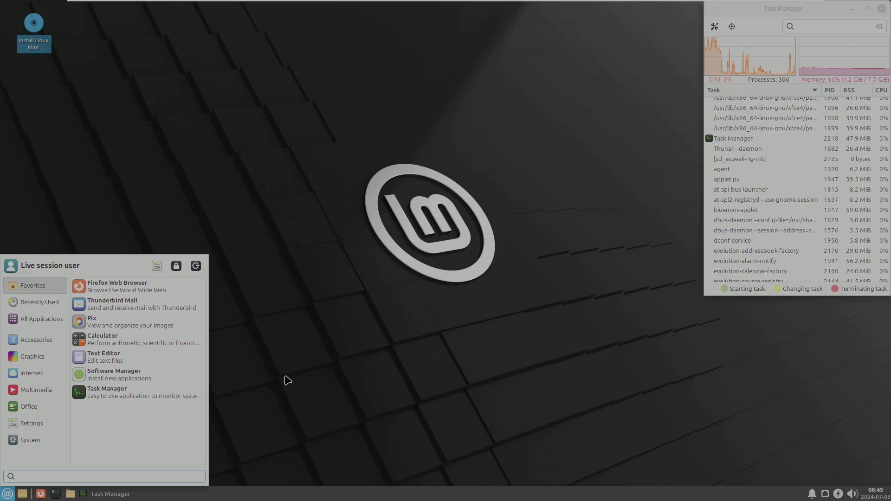
click(167, 311)
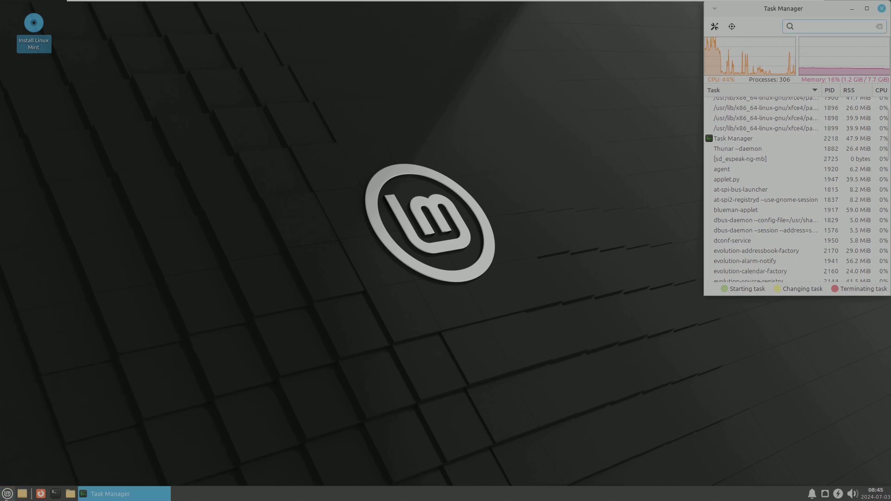
click(7, 493)
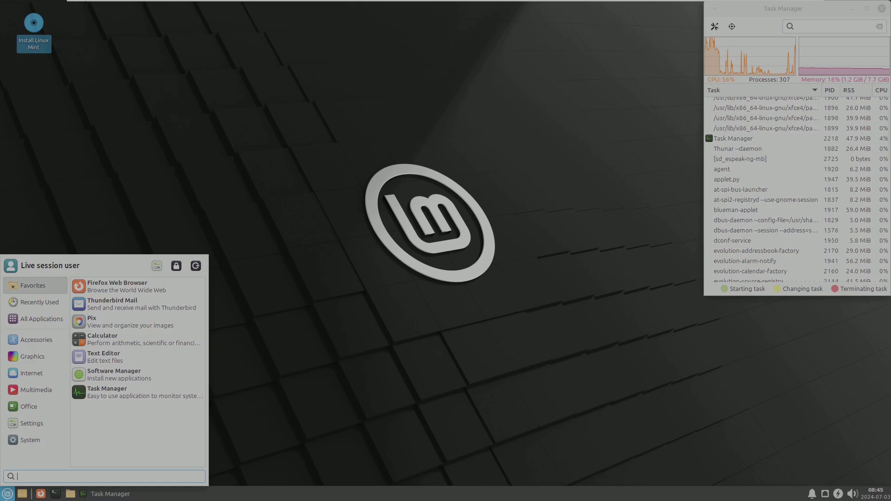
click(132, 371)
Open the Thunar file manager at the mint home folder.
click(7, 494)
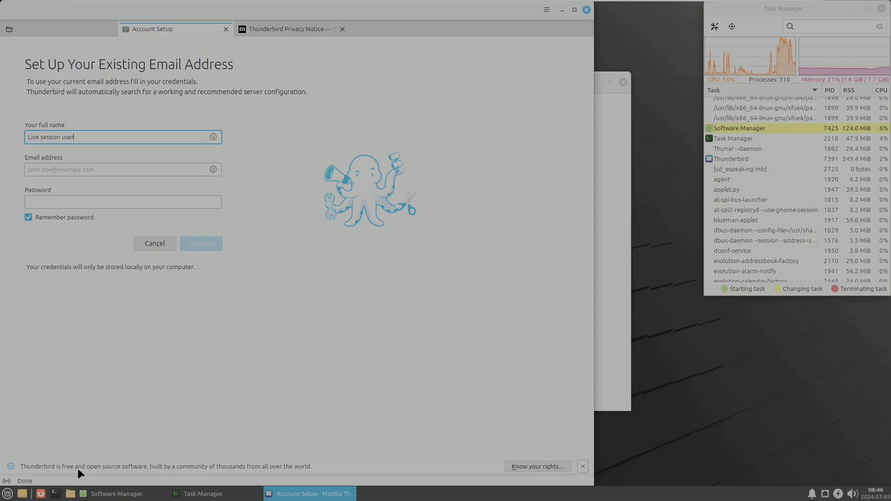
click(9, 494)
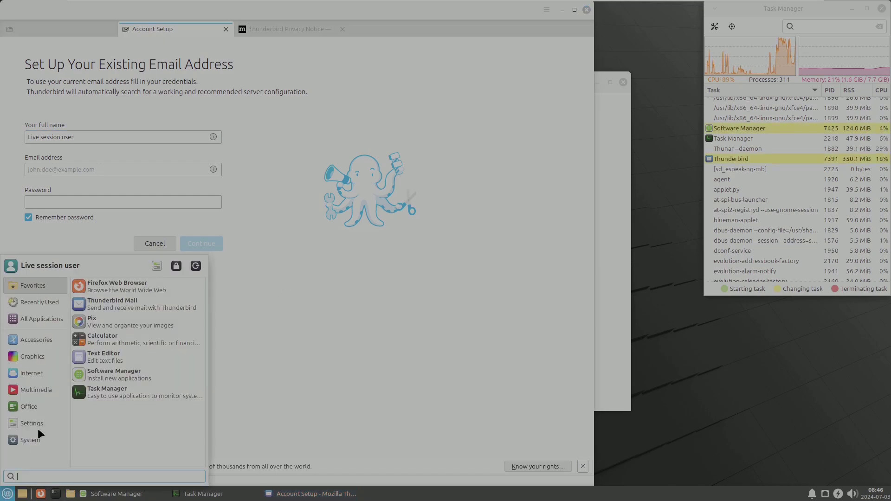
click(127, 324)
Browse the accessories and launch the Document Viewer.
click(8, 494)
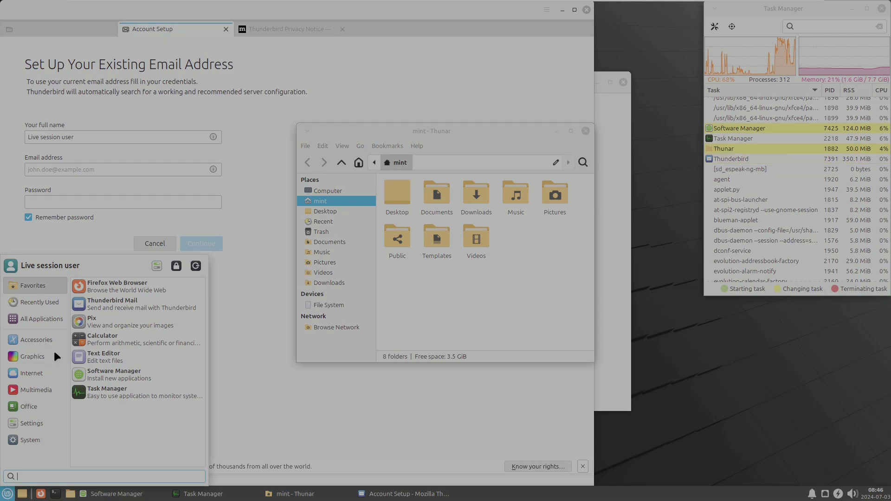
click(53, 342)
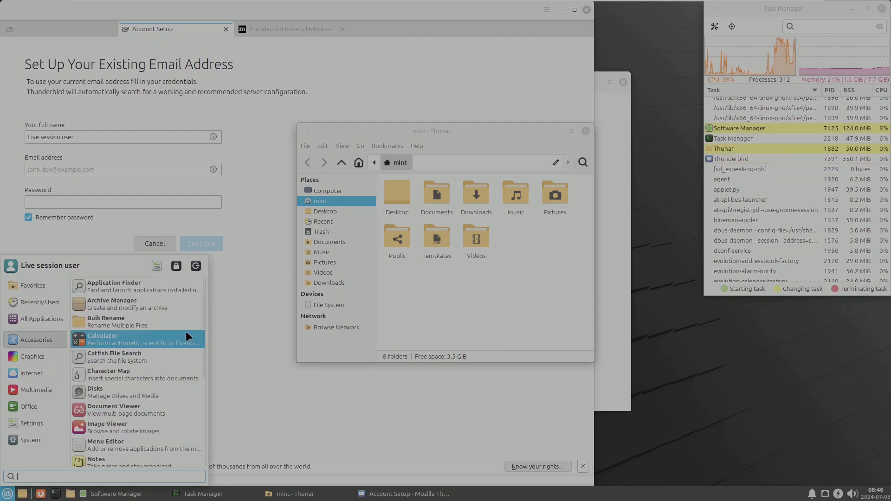
drag(200, 318, 200, 350)
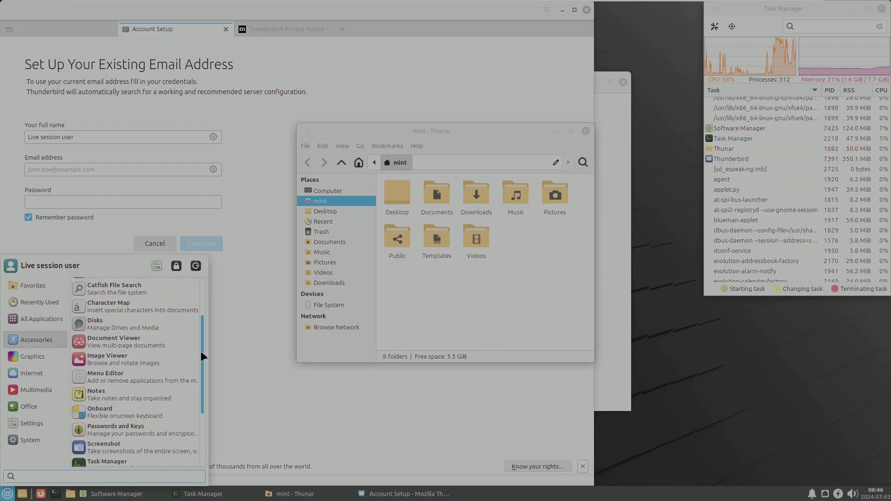
key(Escape)
click(9, 492)
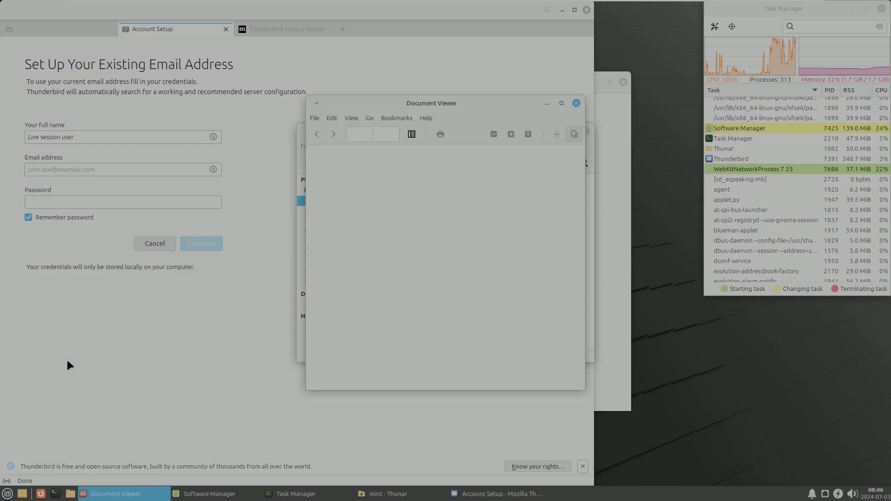
Open the Appearance settings for customizing the look of the desktop.
click(7, 494)
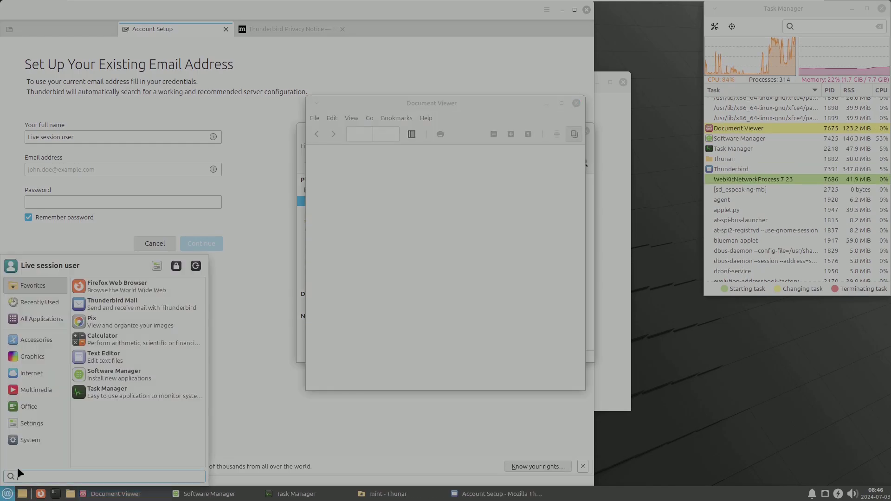
click(34, 425)
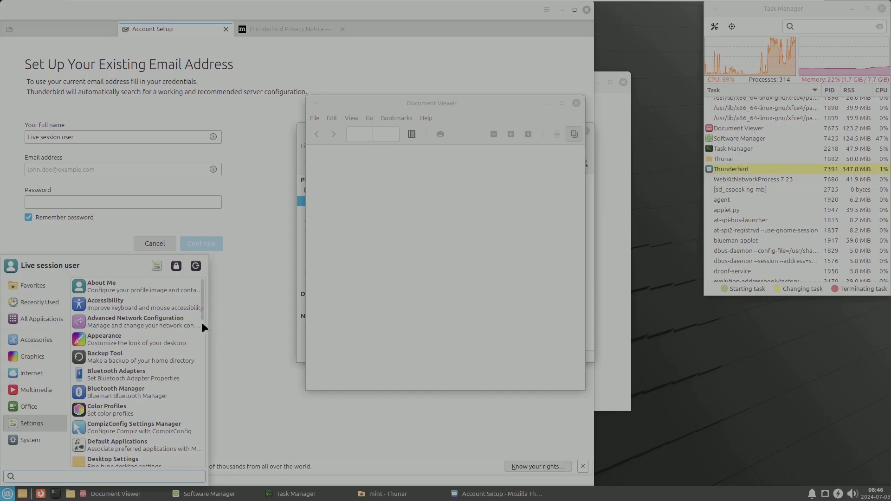
drag(202, 308, 202, 319)
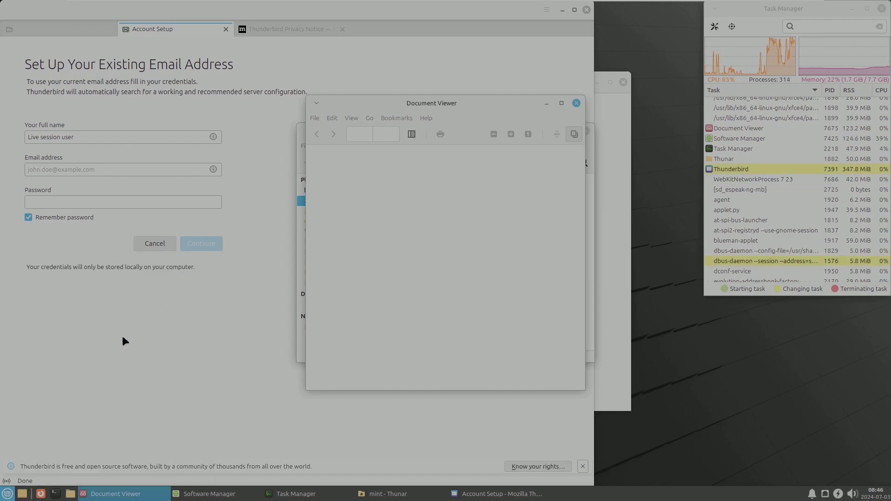
click(5, 494)
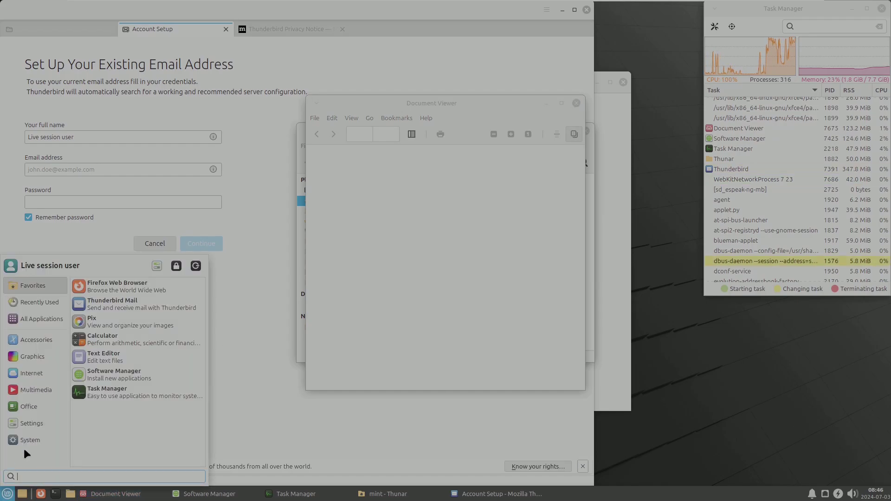
click(32, 426)
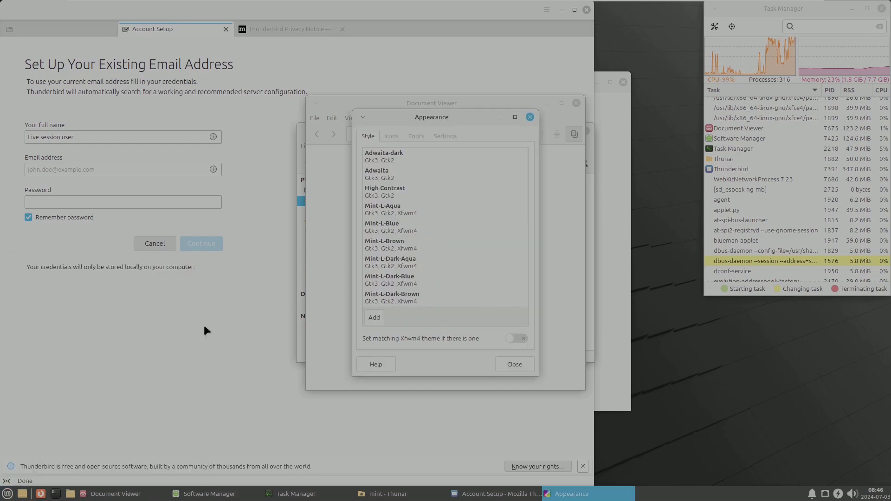
Find the Text Editor among the accessories and launch it.
click(8, 494)
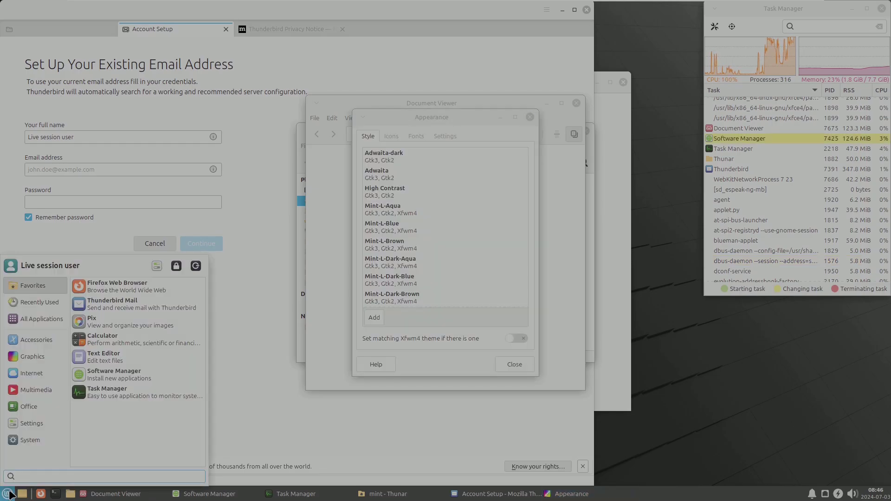
click(38, 339)
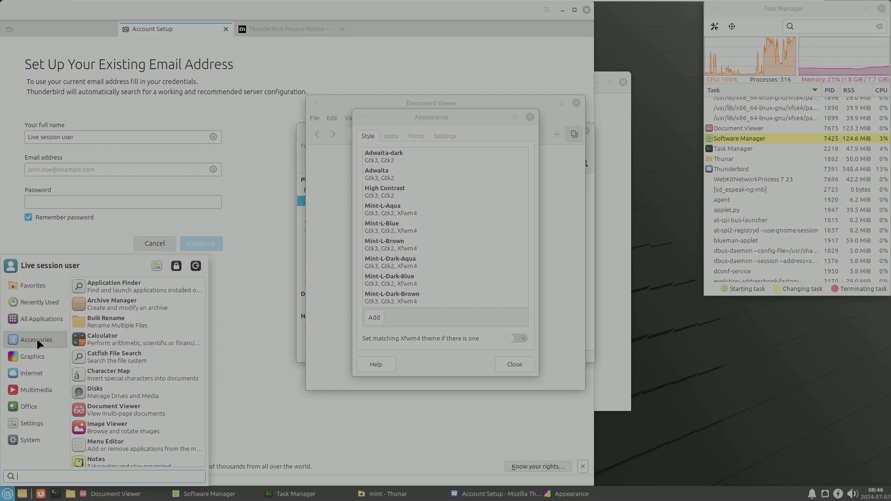
drag(202, 322, 194, 410)
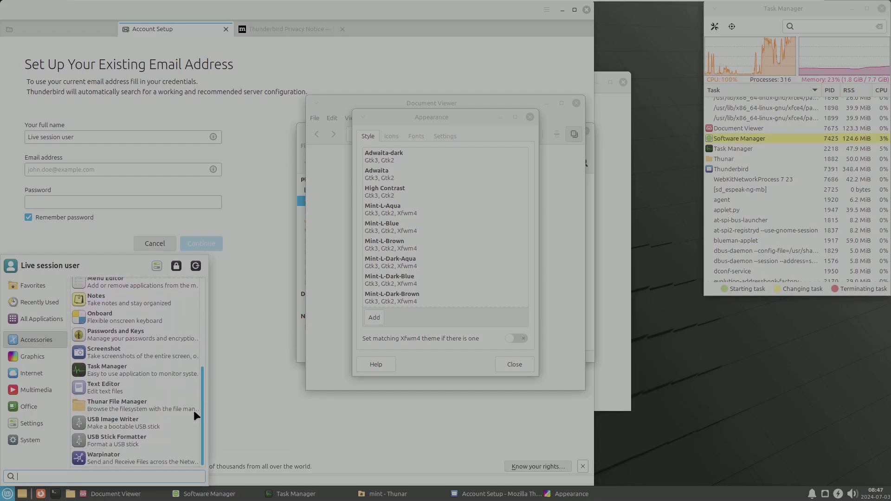
click(148, 391)
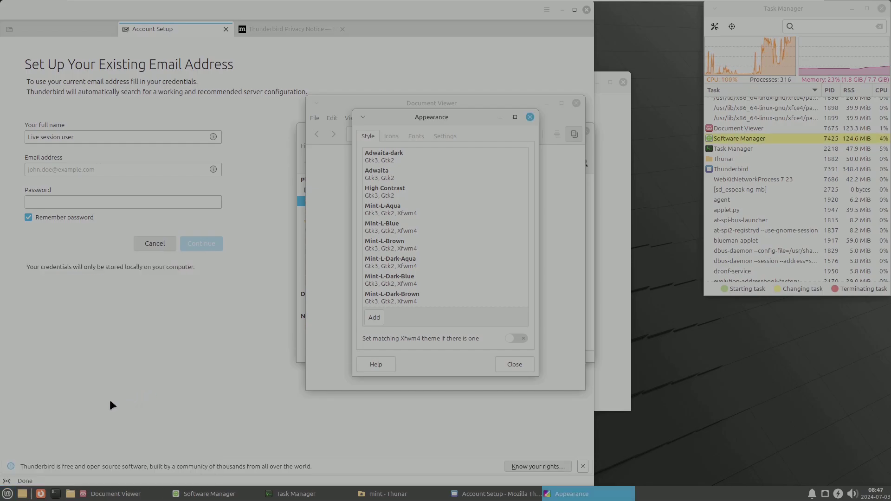
Find the Image Viewer among the accessories and launch it.
click(8, 495)
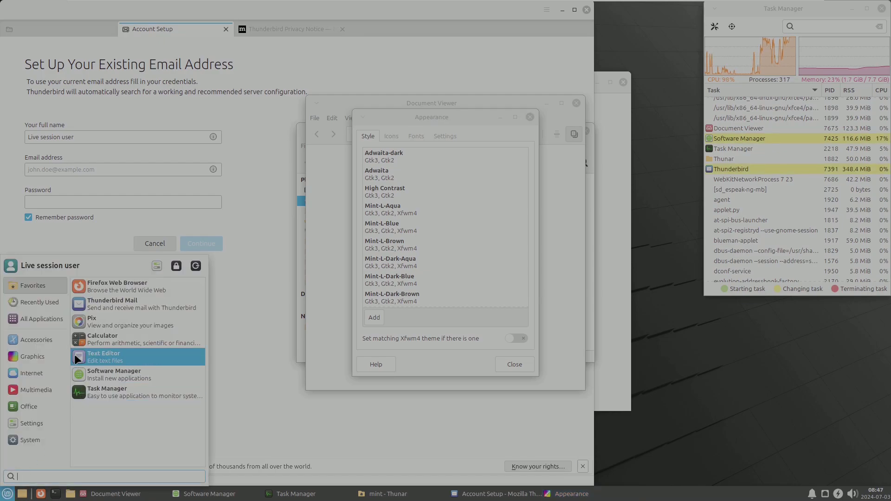
click(42, 342)
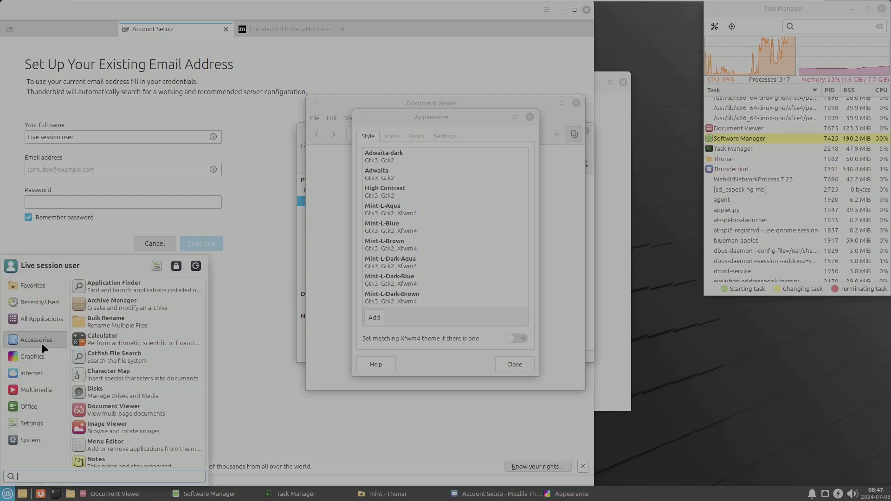
click(7, 493)
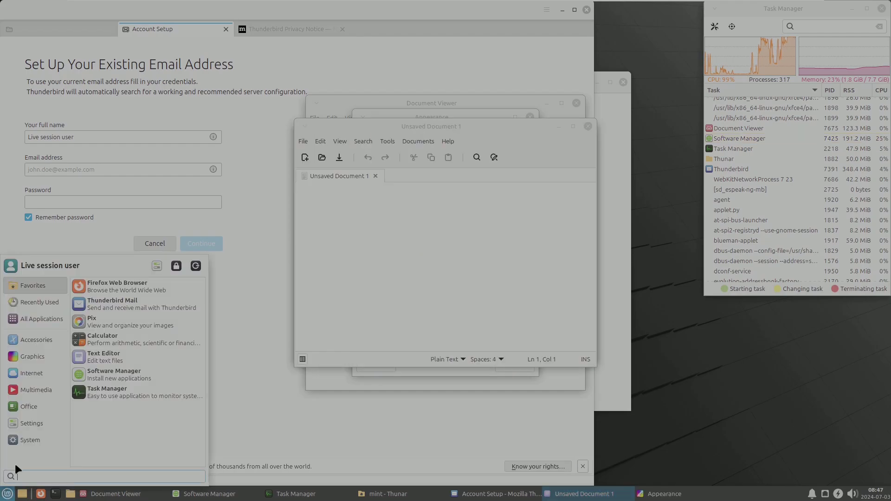
click(40, 343)
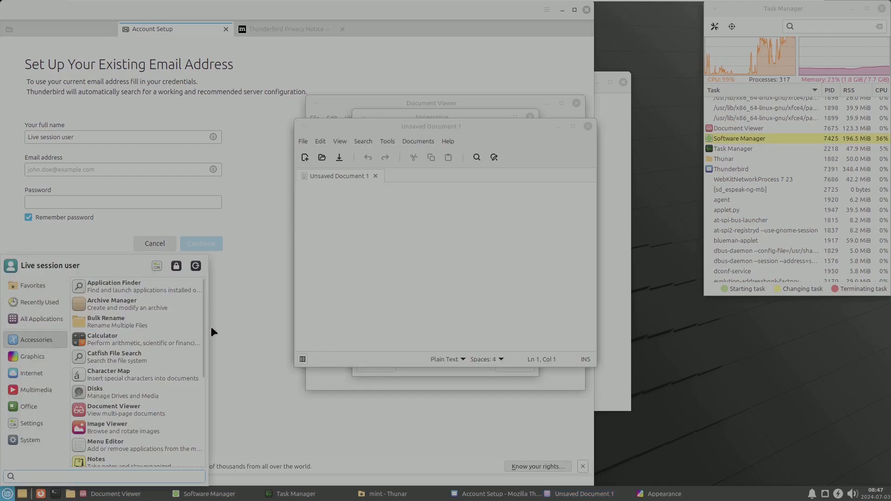
scroll(202, 363, down, 3)
scroll(202, 365, down, 5)
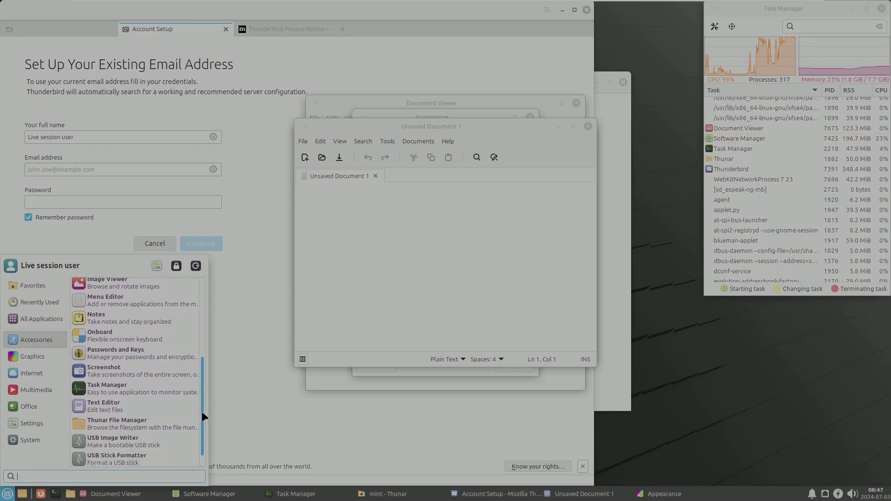
scroll(205, 371, up, 4)
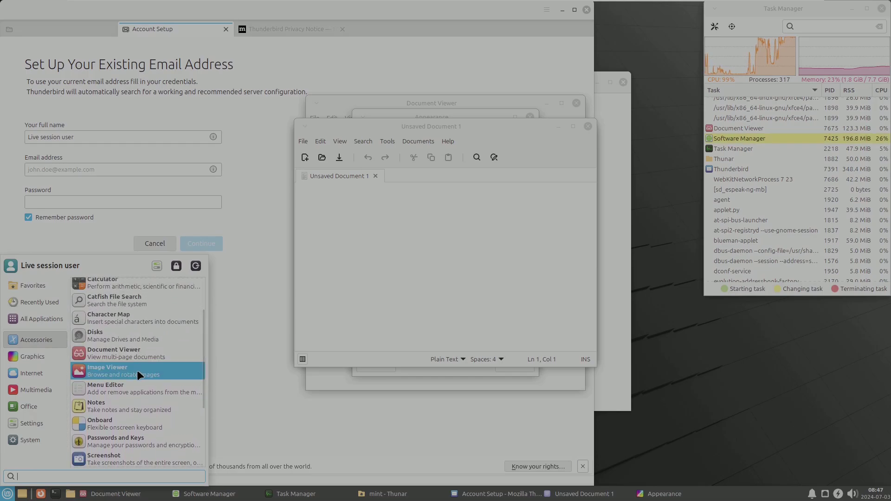
key(Escape)
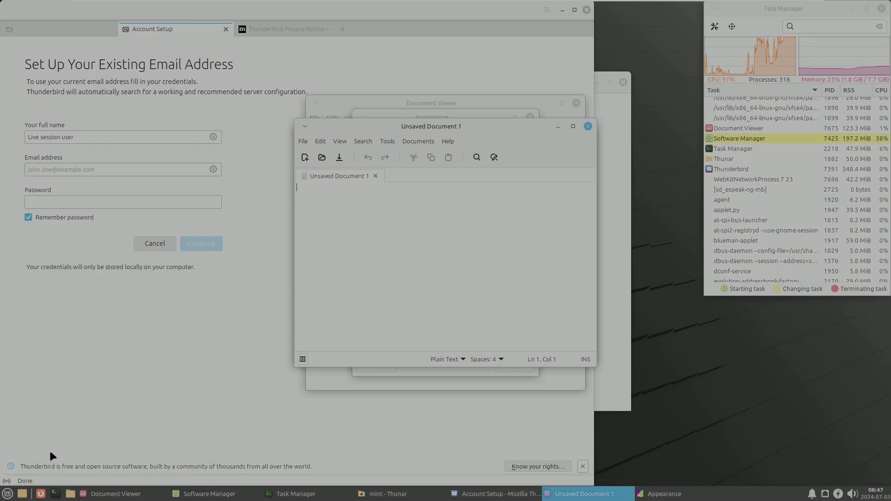
Launch the Pix image organizer from the graphics applications.
click(9, 493)
click(42, 358)
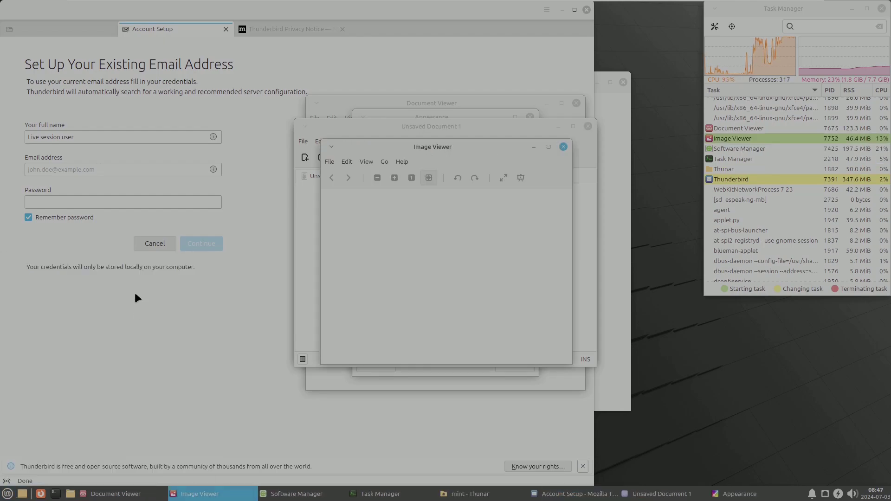
click(9, 493)
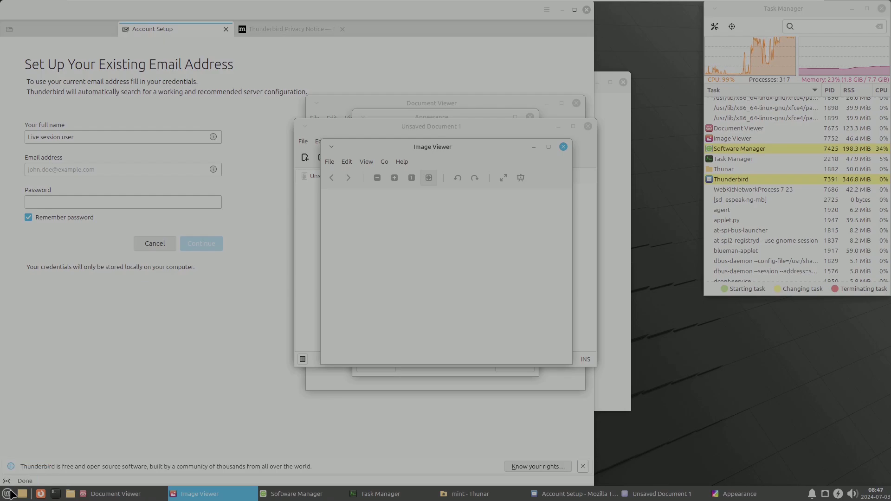
mouse_move(30, 356)
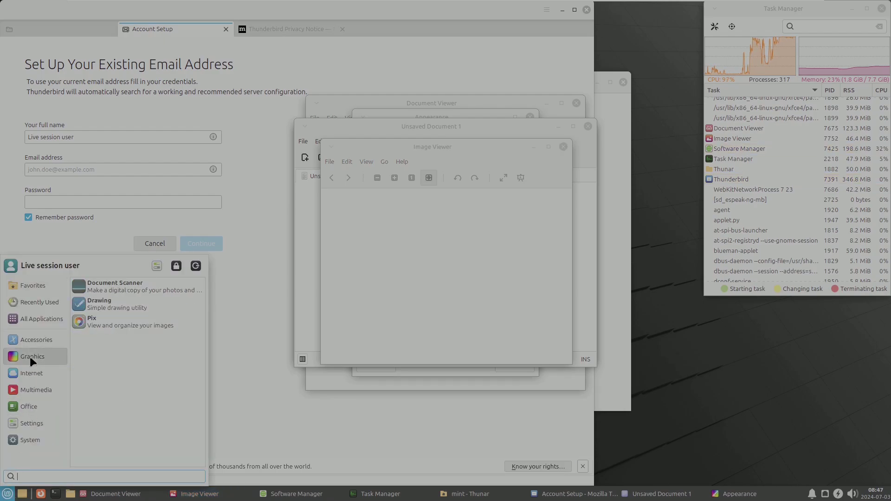
click(121, 318)
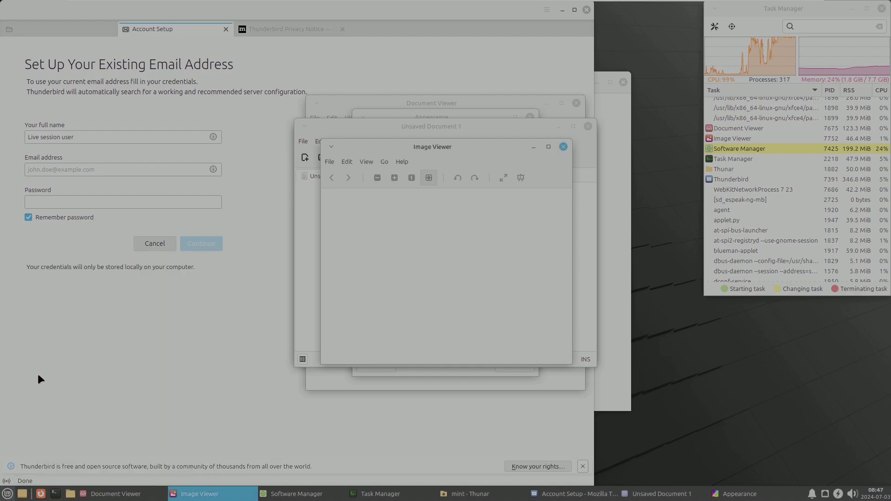
Launch the Matrix online chat and the Web Apps manager from the internet applications.
key(super)
mouse_move(38, 374)
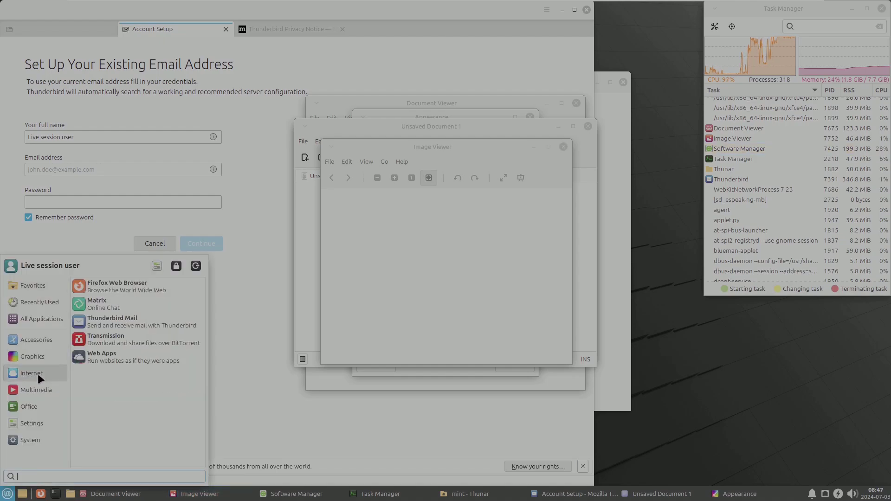
click(129, 302)
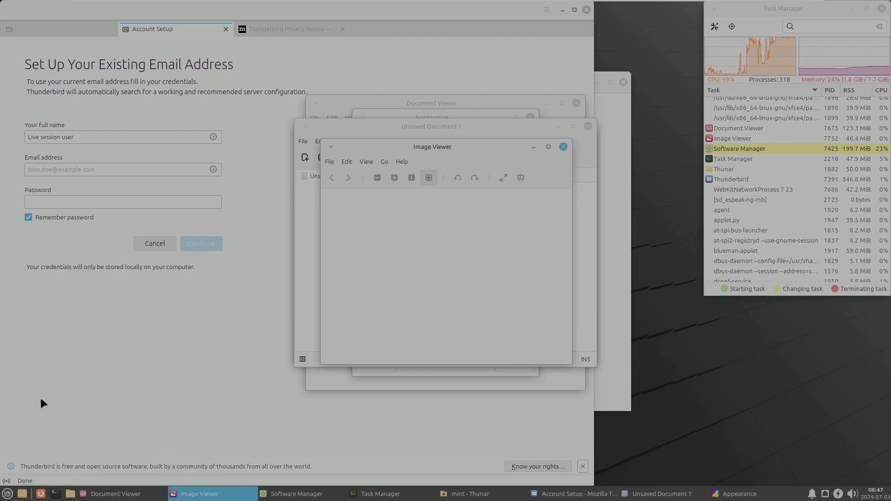
click(9, 495)
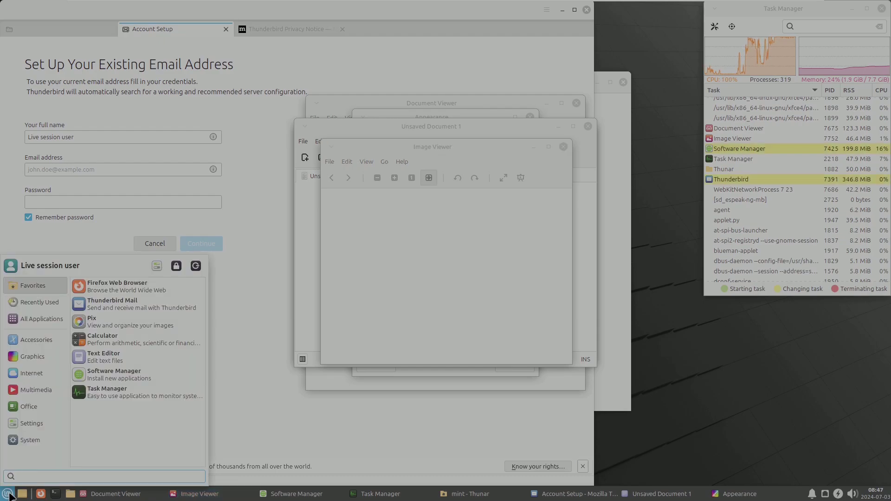
mouse_move(21, 375)
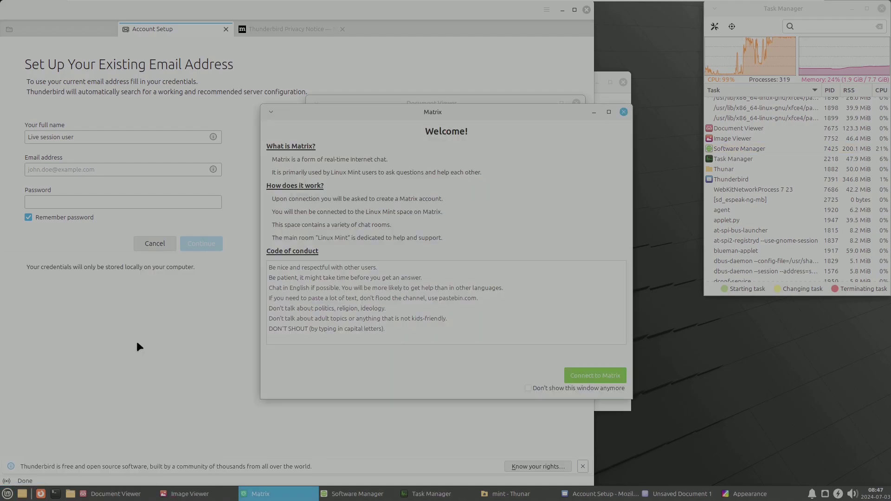
click(7, 490)
mouse_move(26, 374)
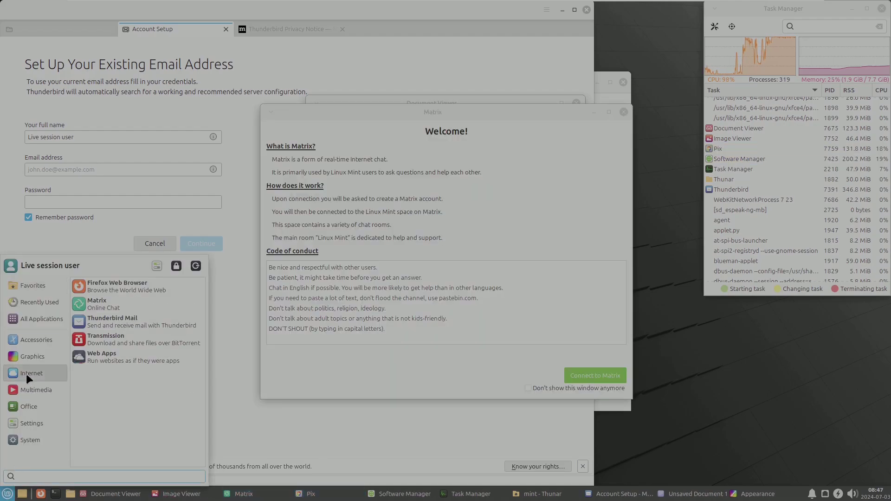
Launch the Celluloid video player and the Hypnotix TV application from the multimedia applications.
click(8, 494)
mouse_move(37, 389)
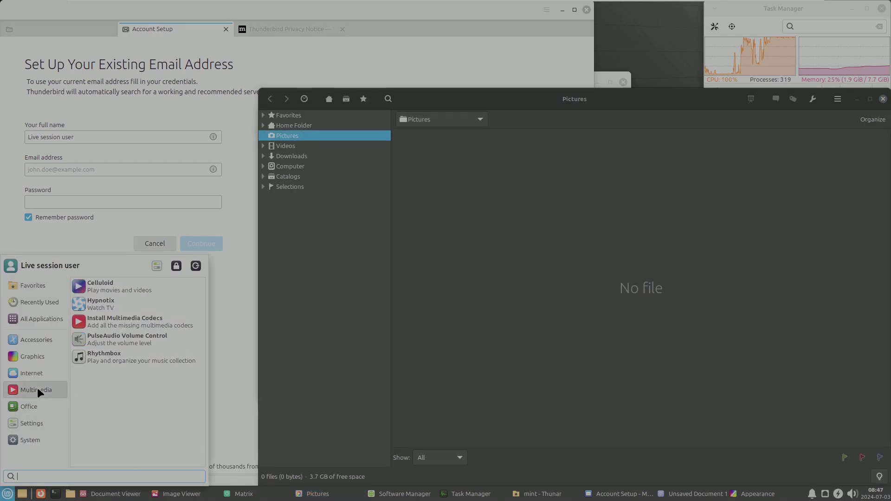
click(153, 288)
click(8, 495)
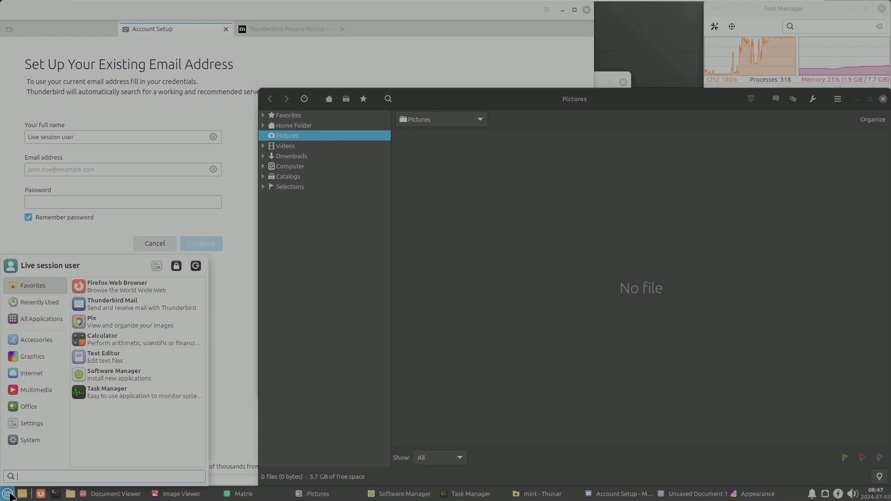
mouse_move(44, 388)
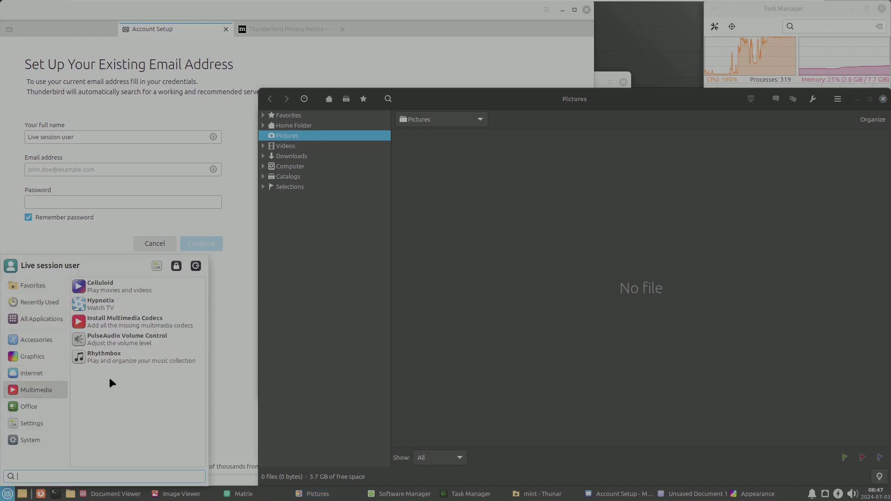
click(115, 308)
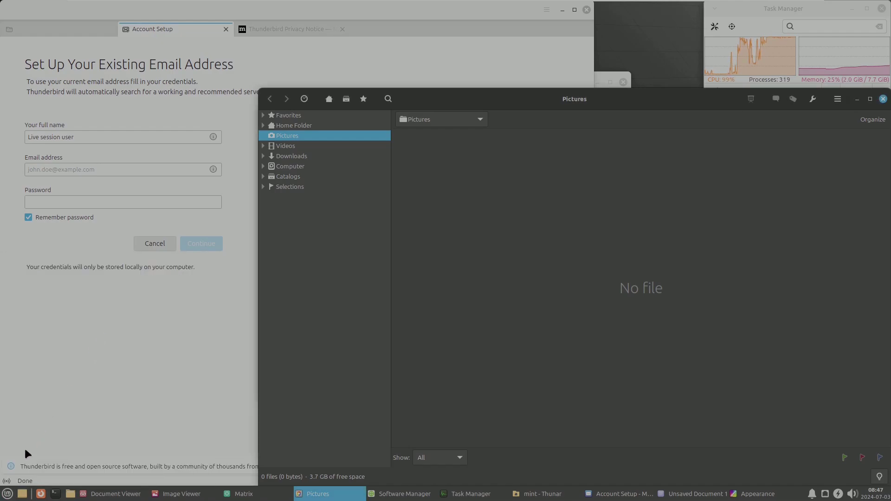
Start Install Multimedia Codecs and the PulseAudio Volume Control from the multimedia applications.
click(7, 495)
mouse_move(35, 388)
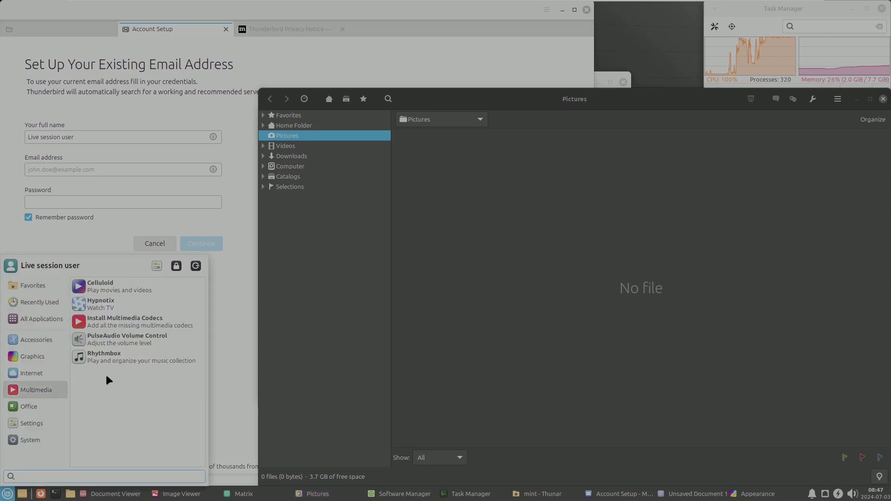
click(131, 327)
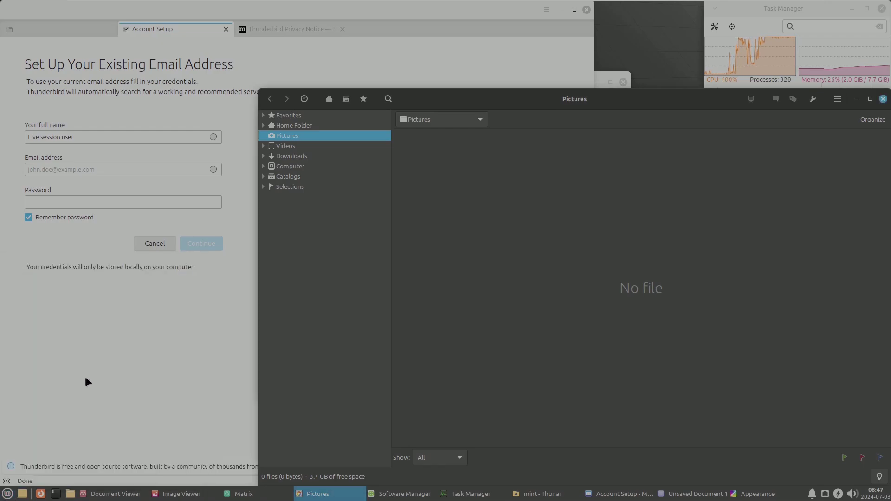
click(9, 494)
click(27, 389)
click(7, 495)
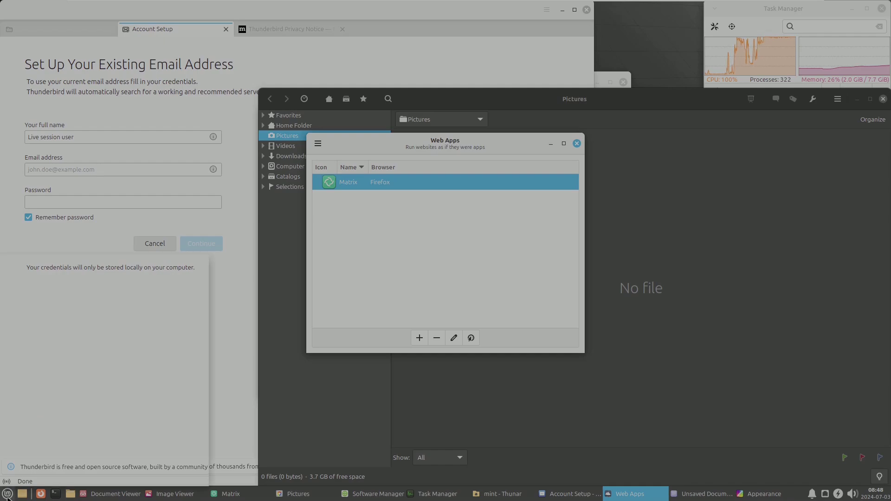
mouse_move(33, 388)
click(134, 288)
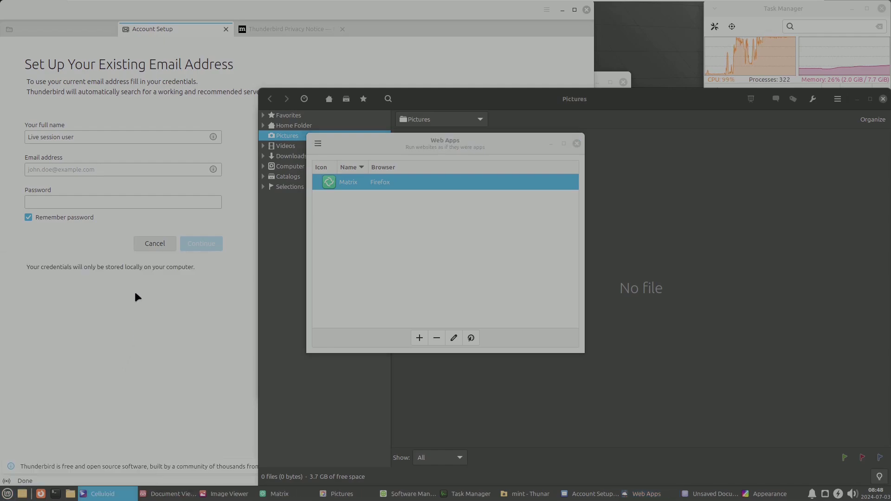
click(8, 494)
mouse_move(36, 394)
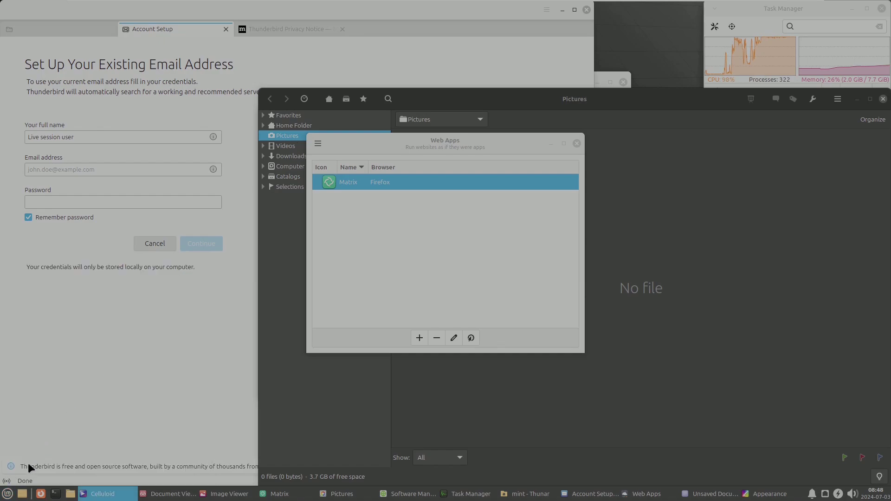
Launch the Rhythmbox music player from the multimedia applications.
click(8, 495)
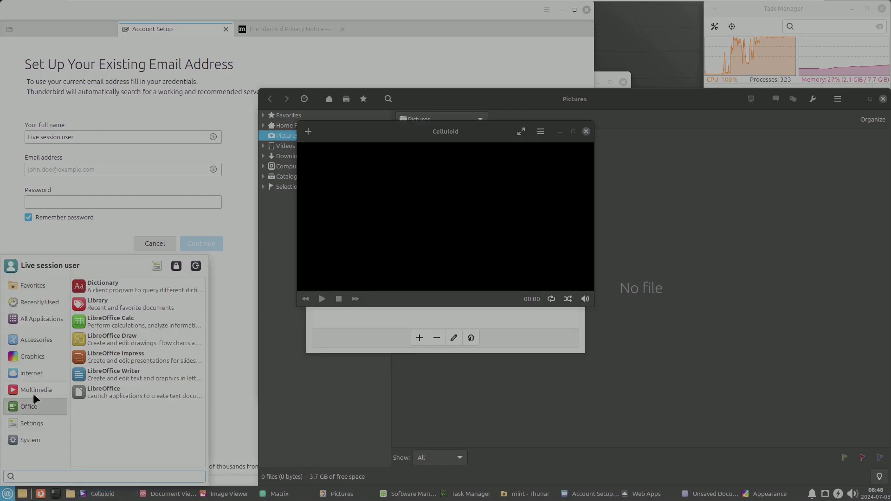
mouse_move(34, 390)
click(113, 357)
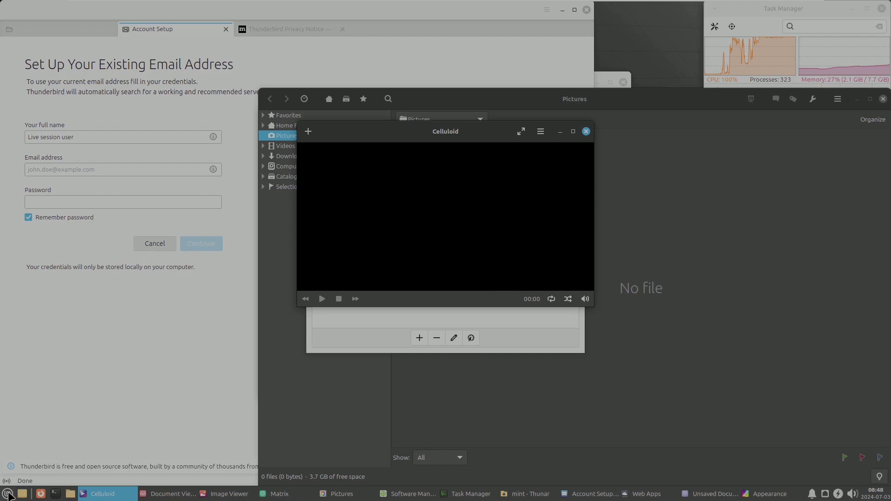
Launch Dictionary and Library from the office applications.
key(super)
mouse_move(38, 405)
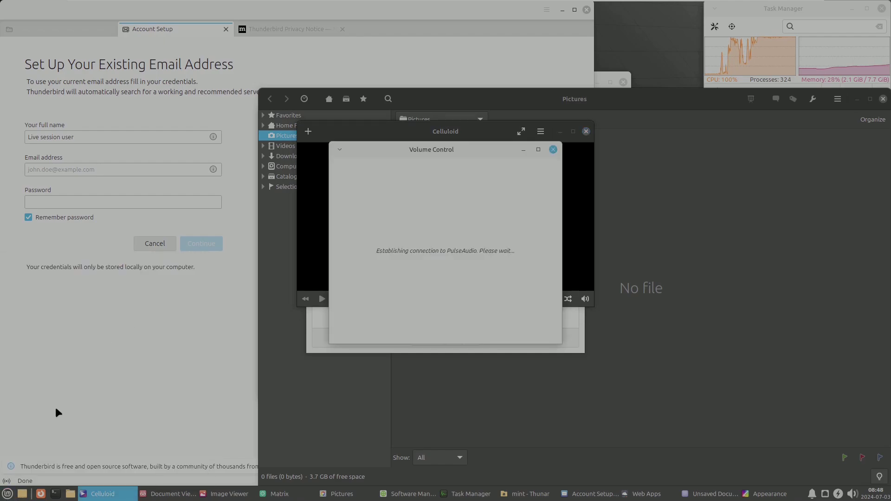
click(7, 494)
mouse_move(23, 402)
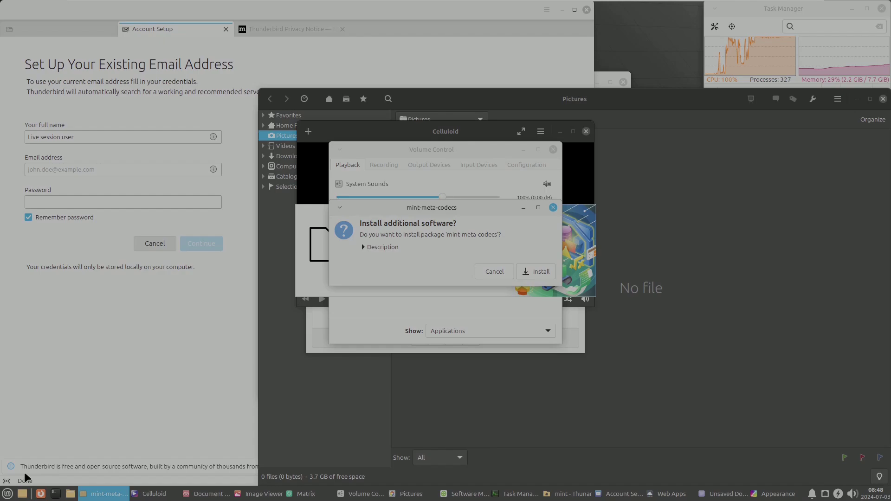
click(7, 493)
mouse_move(29, 408)
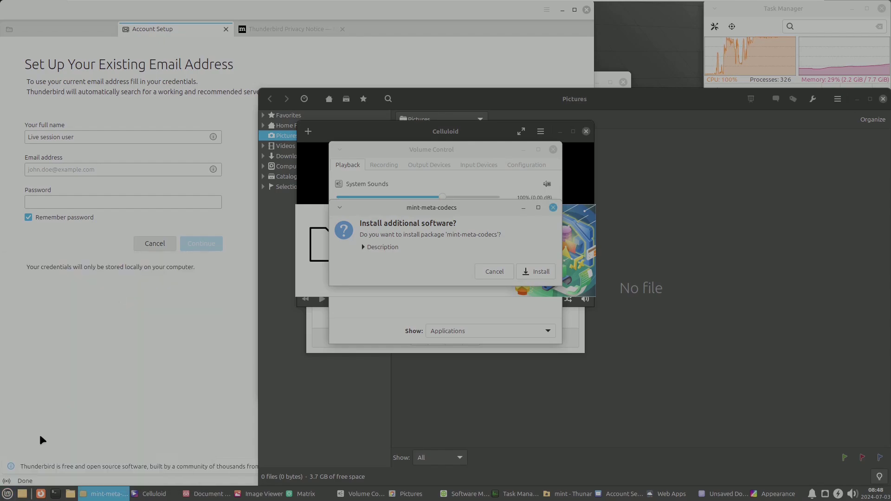
click(8, 493)
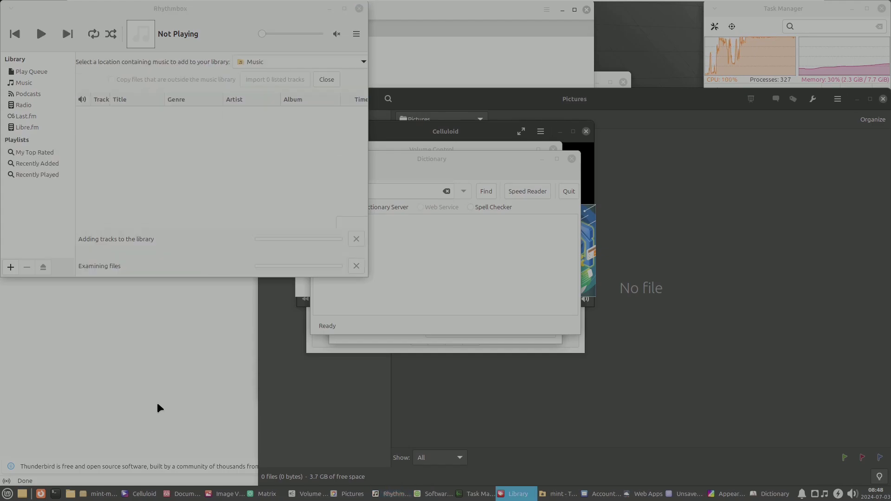
Launch the Online Accounts settings application while keeping all the other windows open.
click(8, 494)
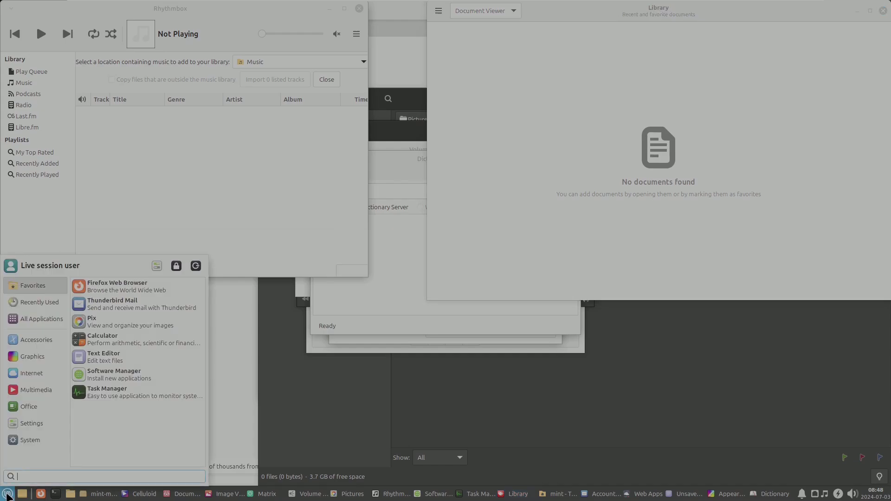
mouse_move(31, 421)
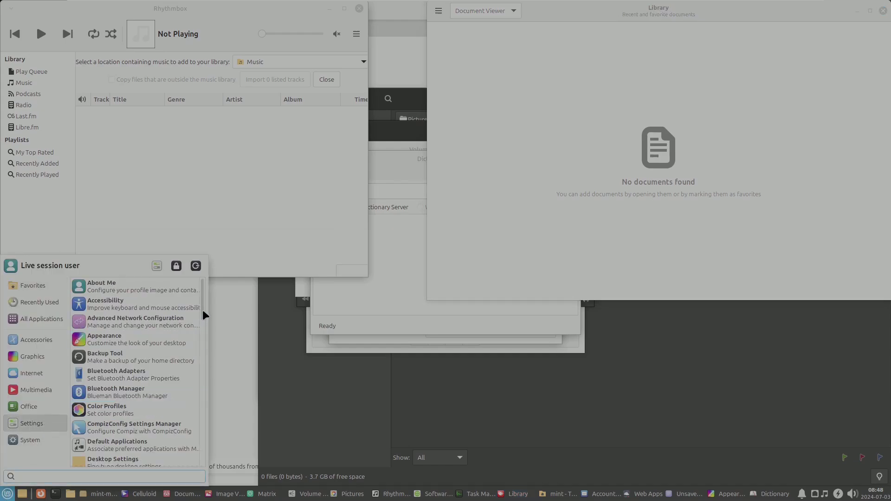
drag(203, 330, 198, 425)
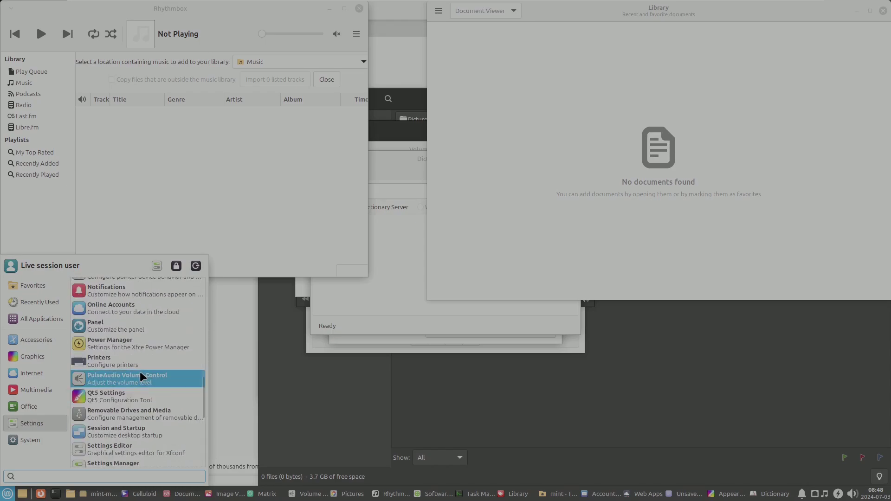
click(116, 310)
Launch the Power Manager settings application alongside the other open windows.
click(7, 495)
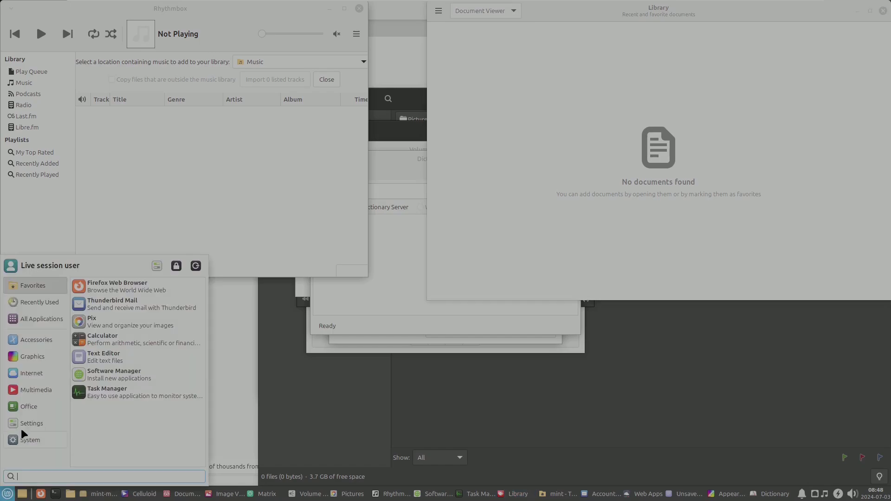
click(22, 425)
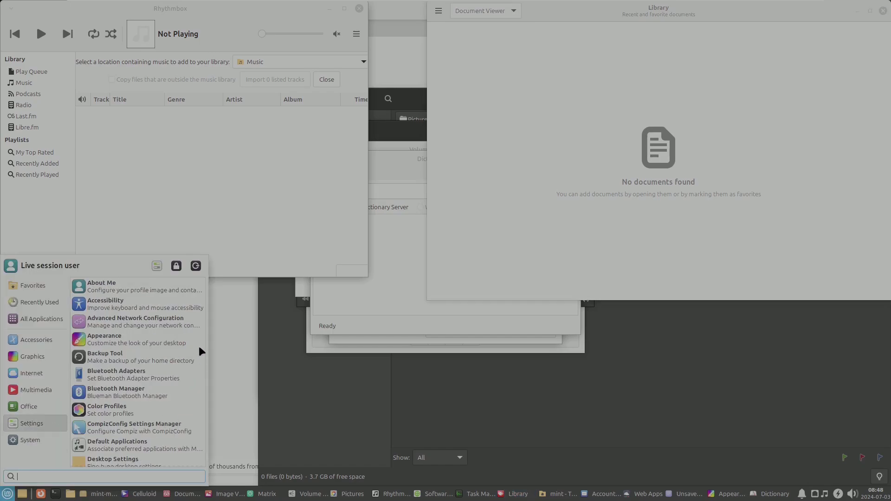
drag(202, 299, 203, 385)
click(146, 390)
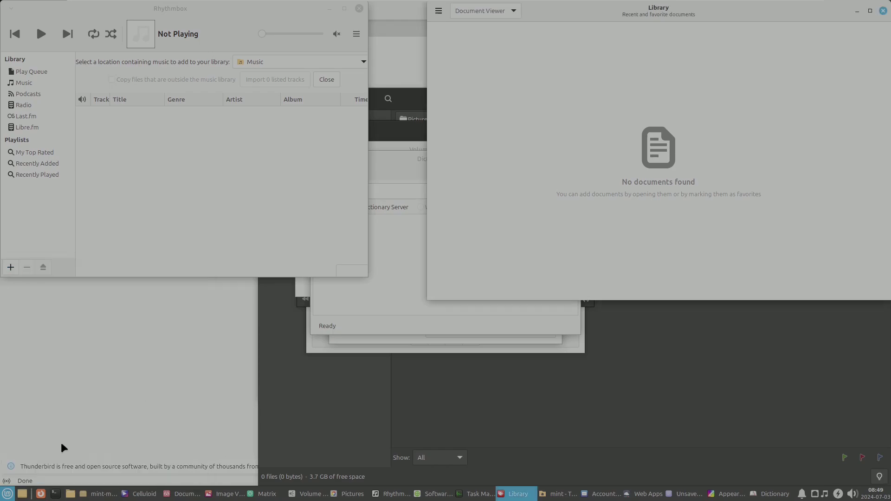
Launch the Synaptic Package Manager from the installed system tools.
click(6, 494)
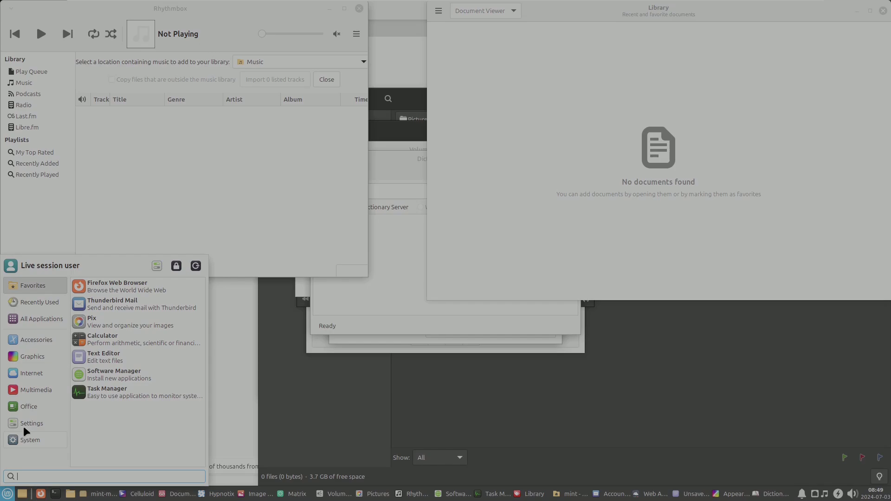
mouse_move(23, 422)
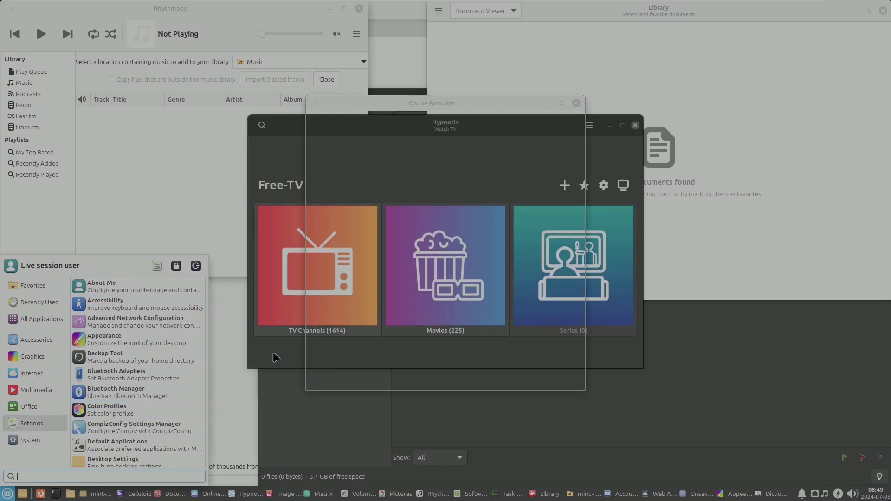
click(8, 494)
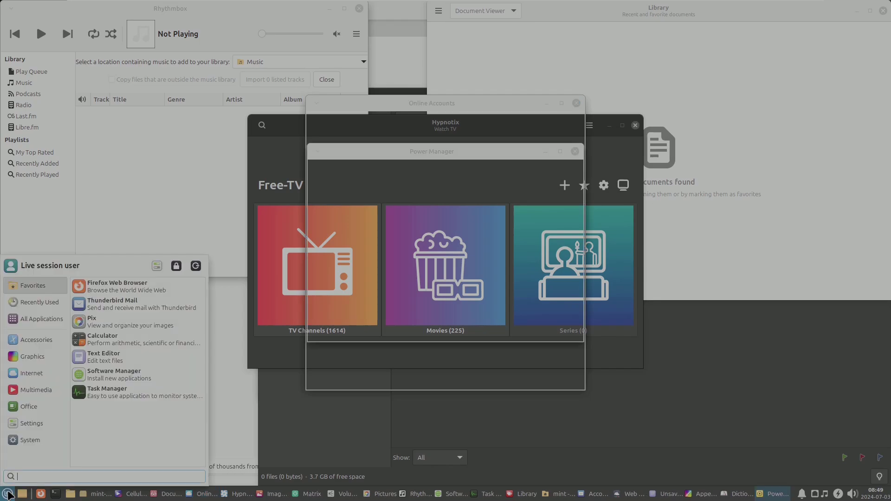
mouse_move(30, 438)
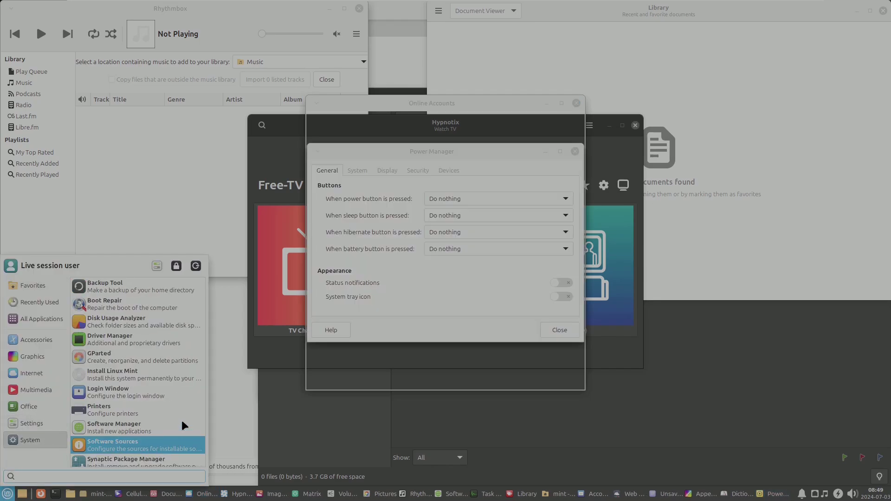
drag(202, 372, 202, 403)
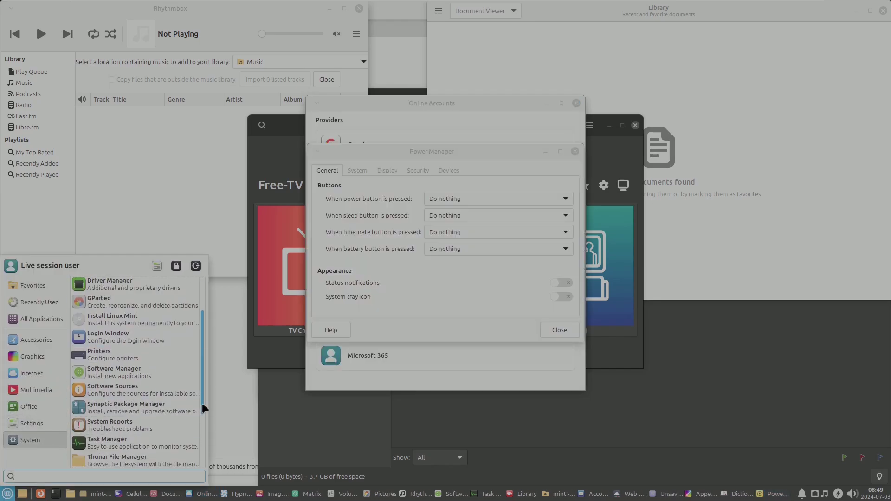
click(163, 404)
Launch the Update Manager from the installed system tools, leaving the other applications running.
click(8, 494)
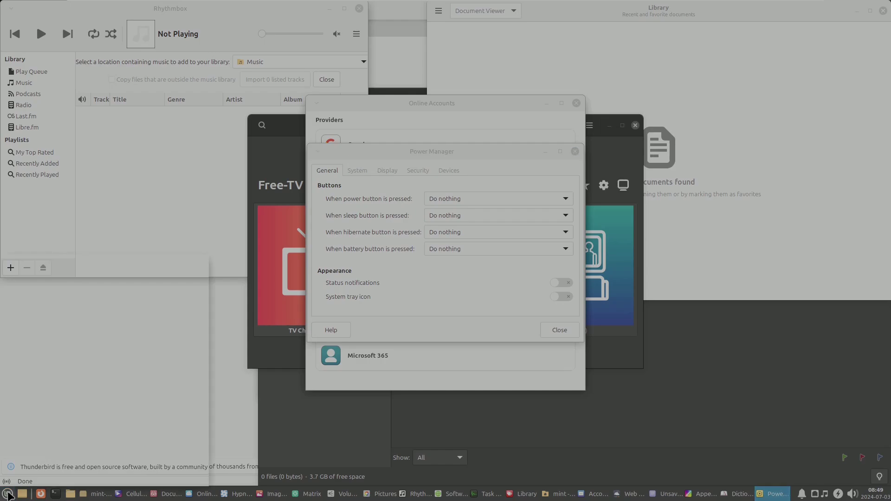
mouse_move(28, 443)
click(208, 386)
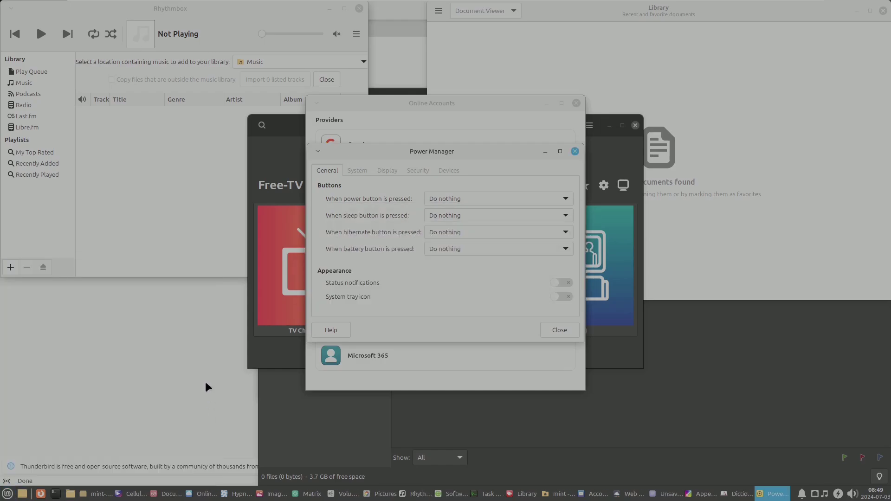
click(9, 495)
mouse_move(45, 441)
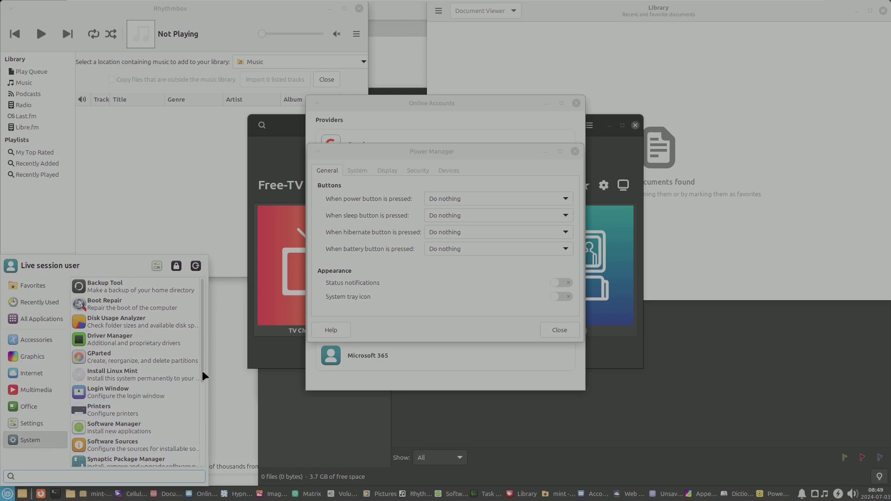
drag(202, 371, 199, 452)
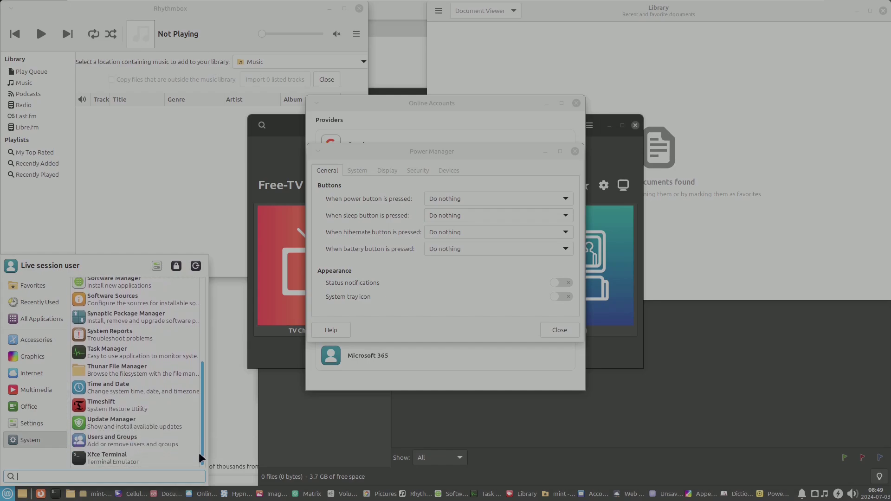
click(96, 421)
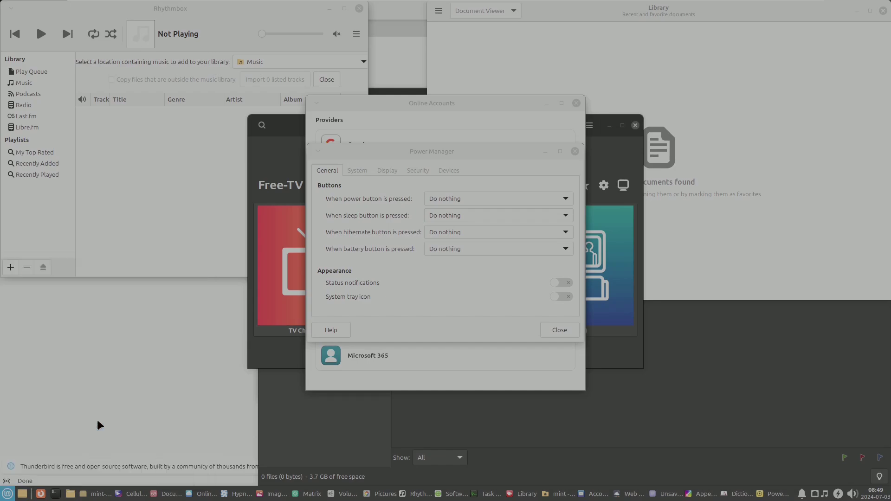
click(7, 494)
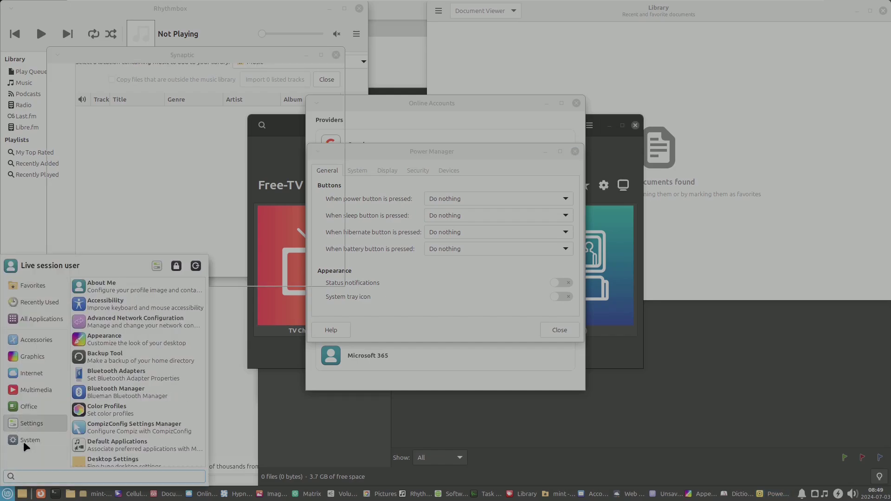
click(7, 494)
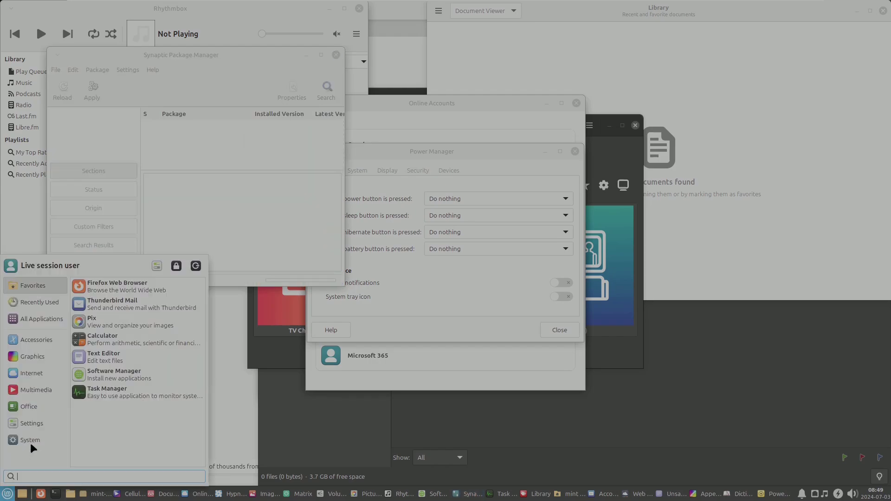
mouse_move(34, 437)
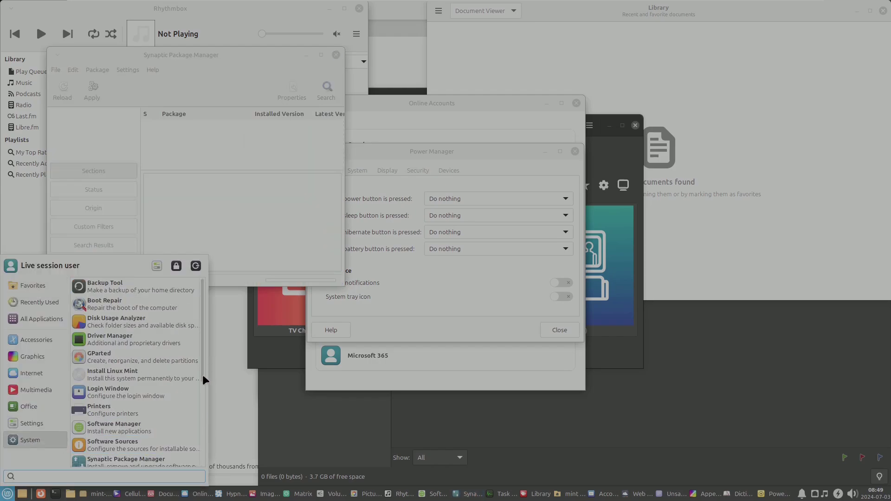
drag(202, 375, 199, 461)
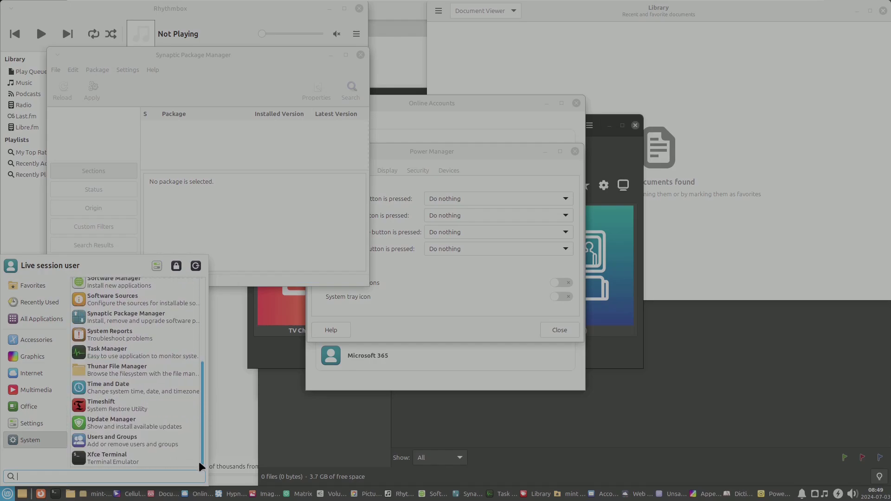
click(199, 461)
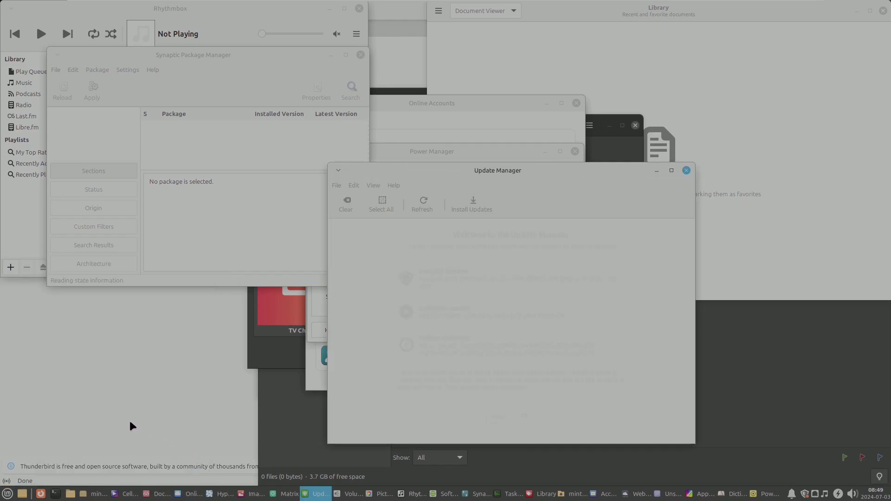
Launch the GParted partition editor from the installed system tools.
click(7, 494)
click(23, 440)
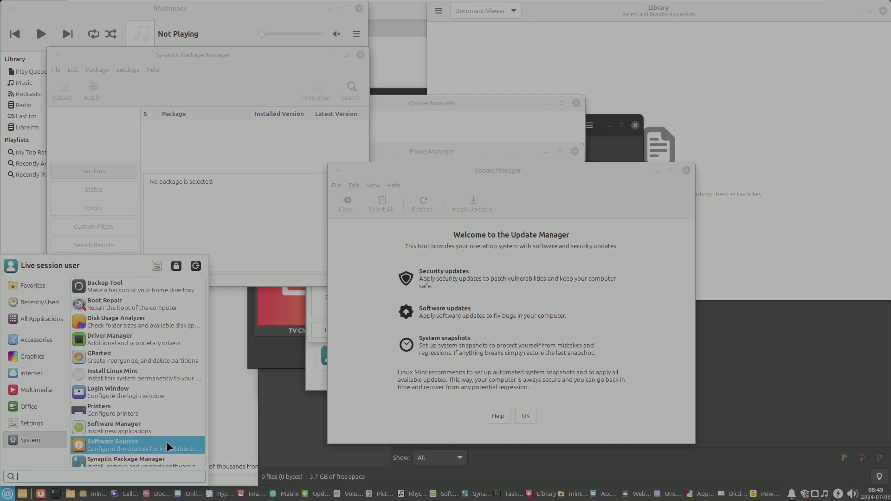
drag(203, 373, 204, 458)
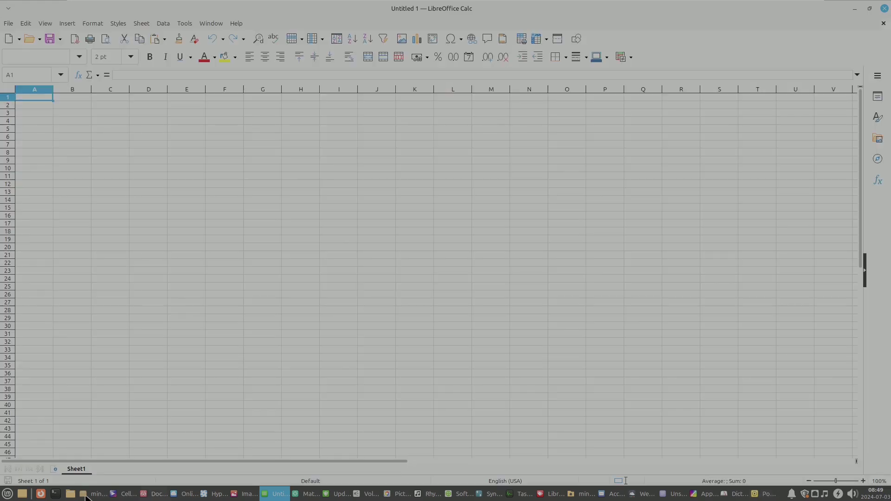
click(7, 494)
mouse_move(18, 442)
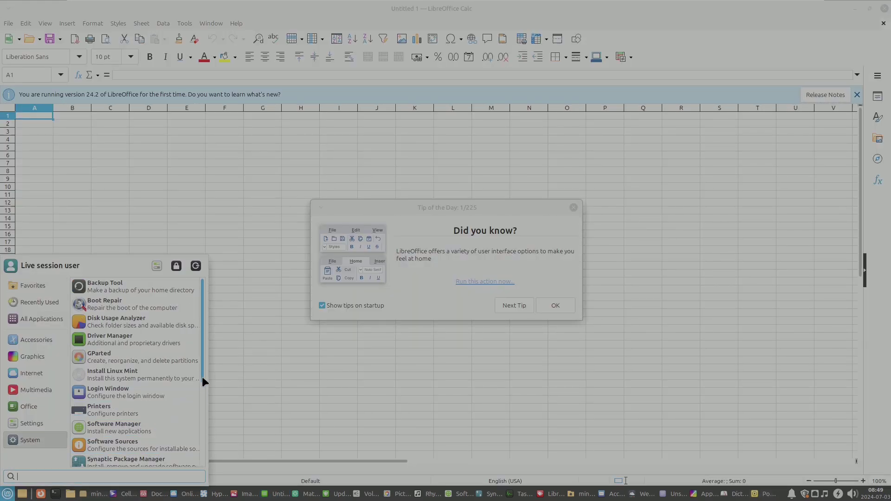
drag(202, 377, 202, 403)
key(Escape)
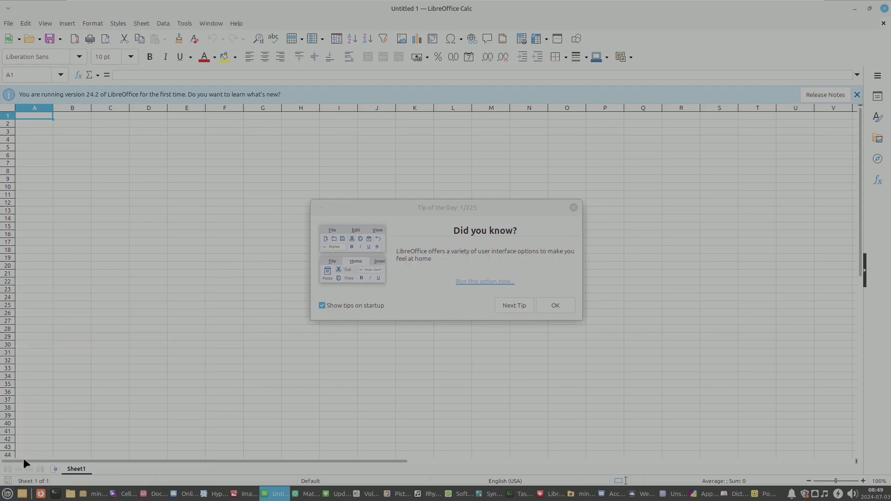
Launch the Timeshift system restore utility, leaving the other applications running.
click(7, 494)
mouse_move(35, 438)
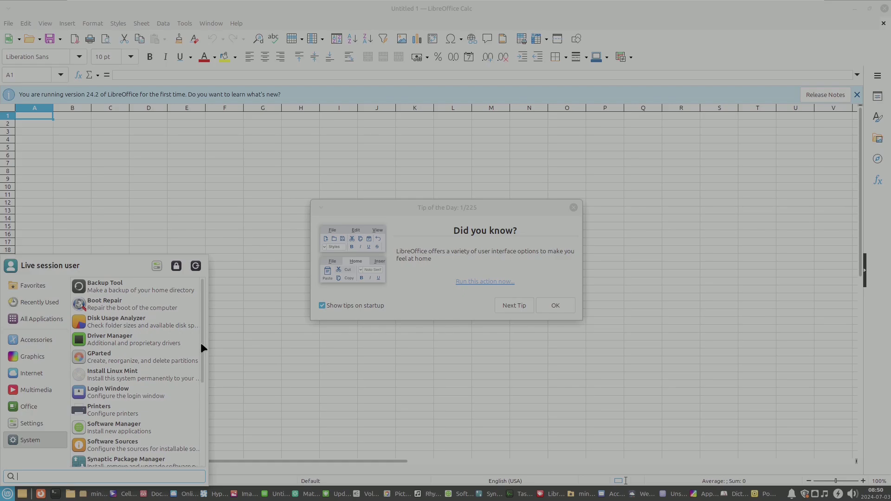
drag(200, 343, 191, 433)
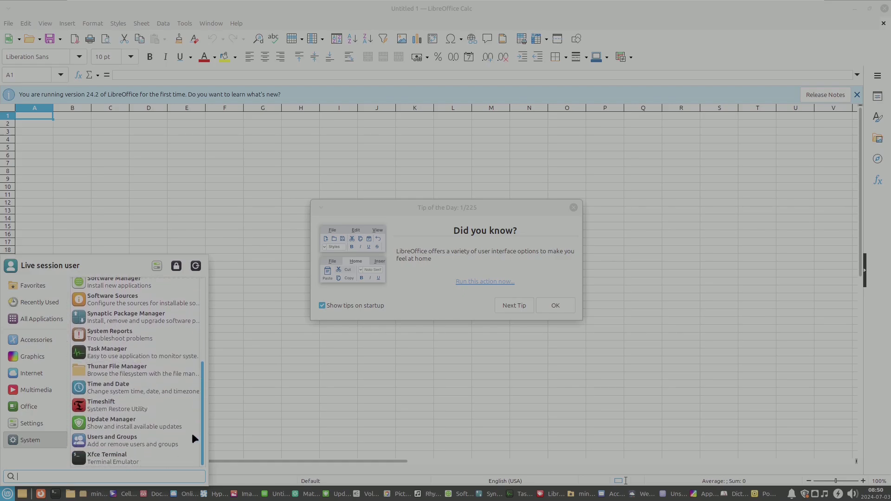
click(160, 434)
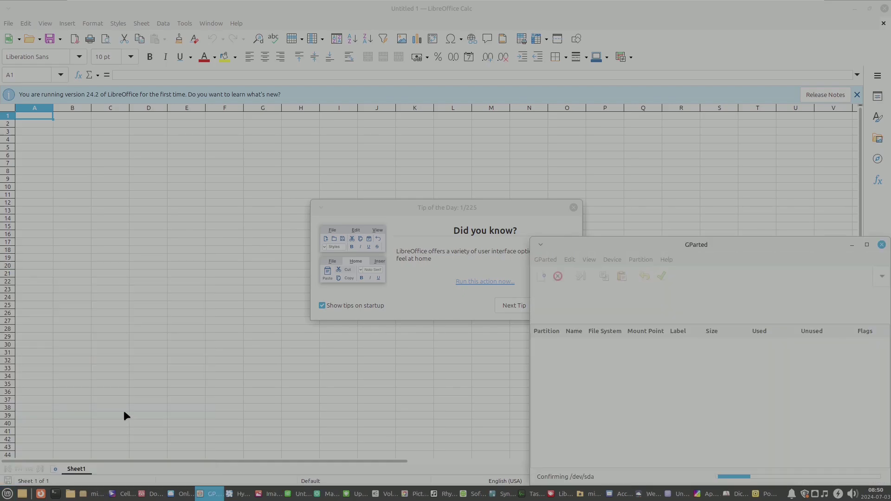
click(7, 495)
mouse_move(29, 440)
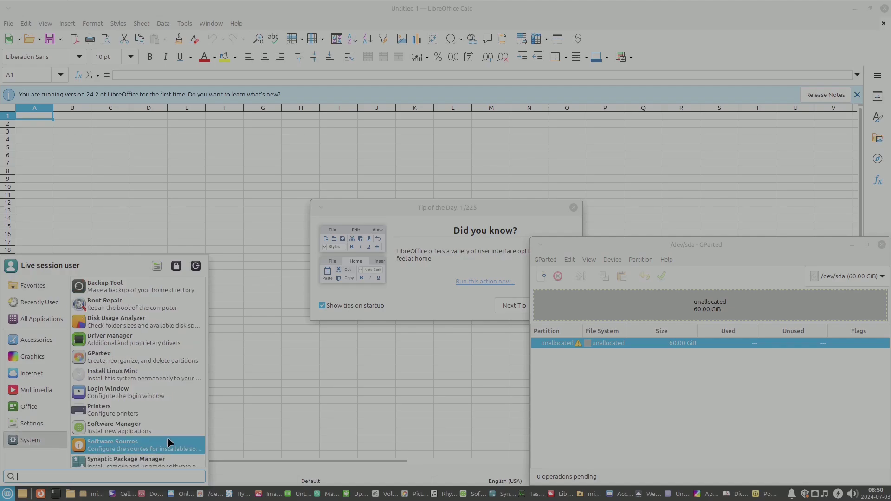
scroll(202, 391, down, 5)
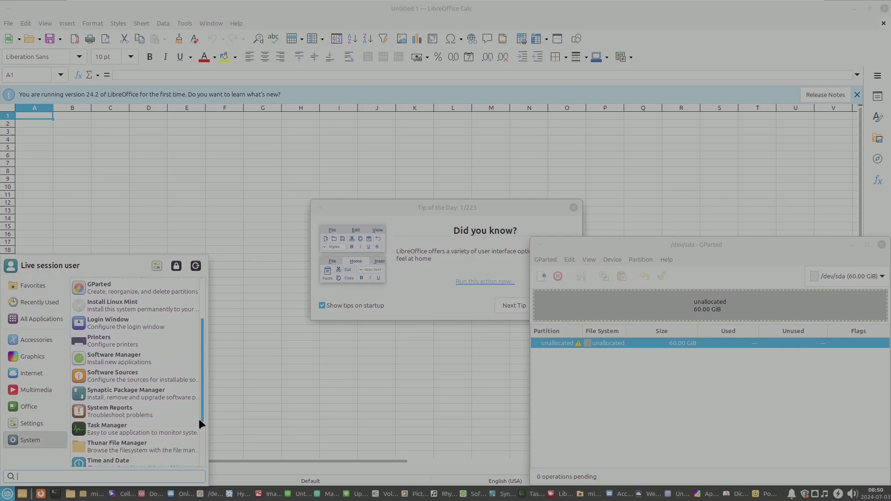
drag(199, 439, 199, 463)
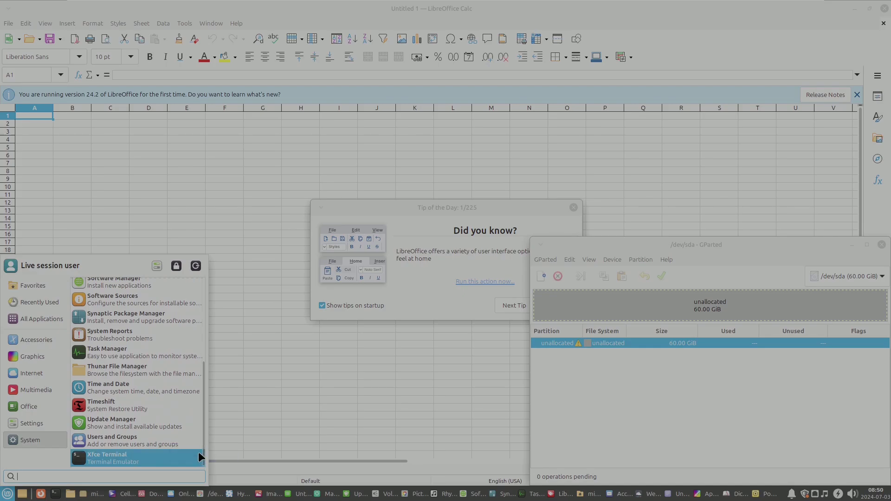
click(160, 420)
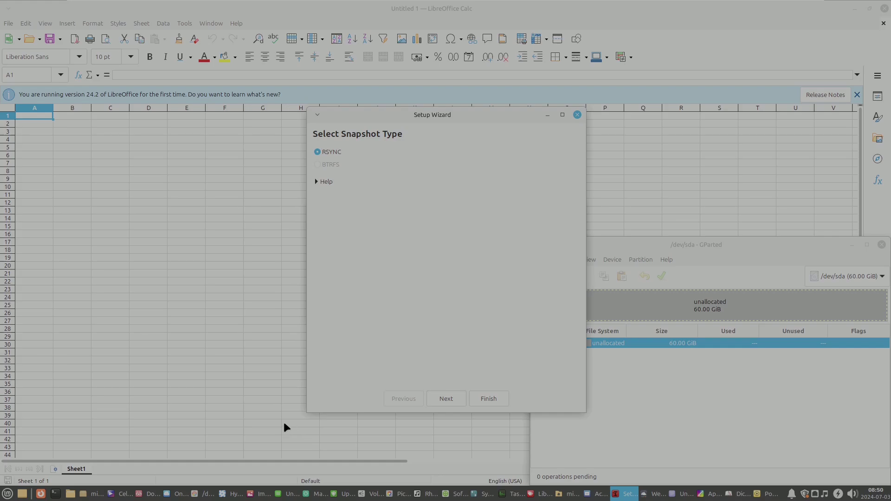
Launch the Window Manager Tweaks settings application alongside the other open windows.
click(8, 495)
mouse_move(29, 439)
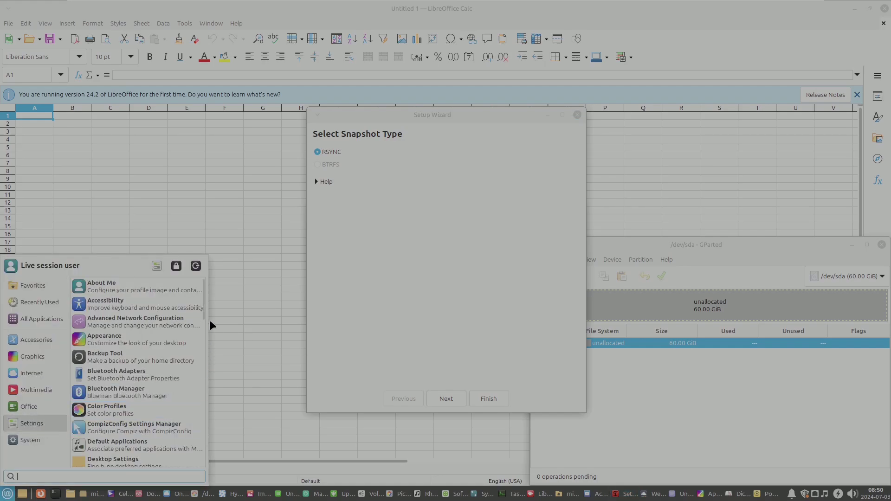
drag(204, 308, 203, 461)
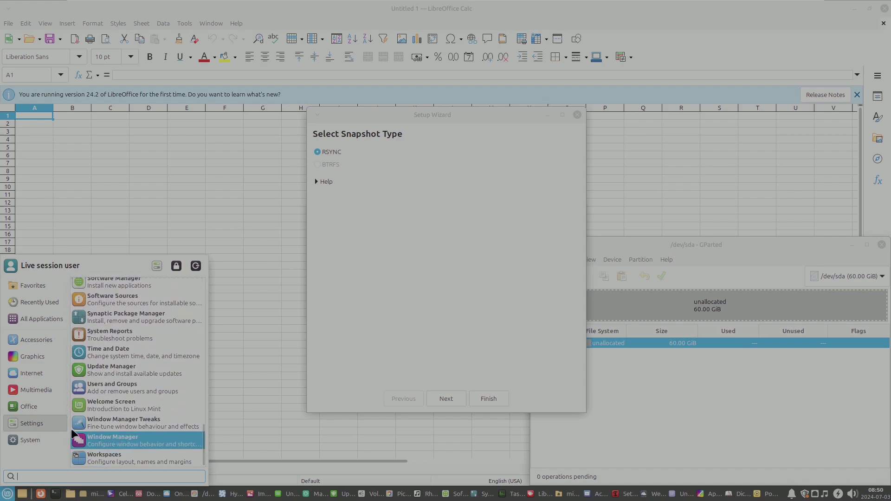
click(132, 424)
click(8, 495)
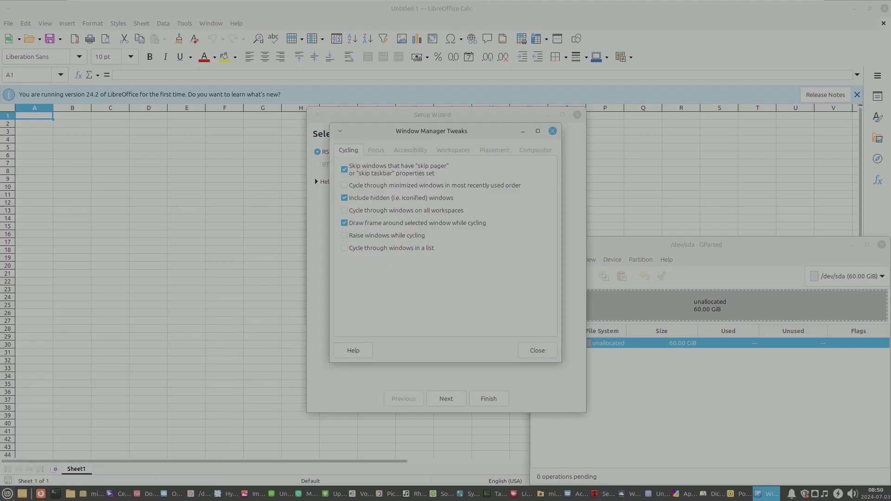
Launch the Linux Mint Welcome Screen, leaving the other applications running.
click(8, 495)
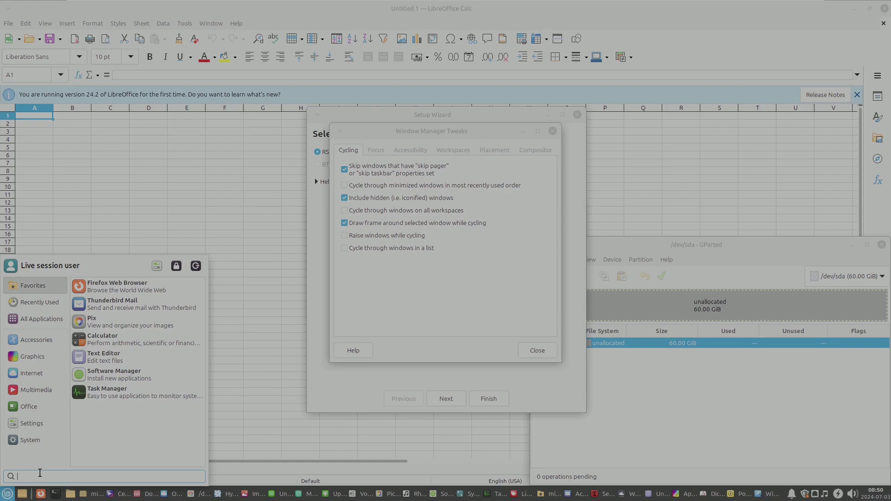
text(we)
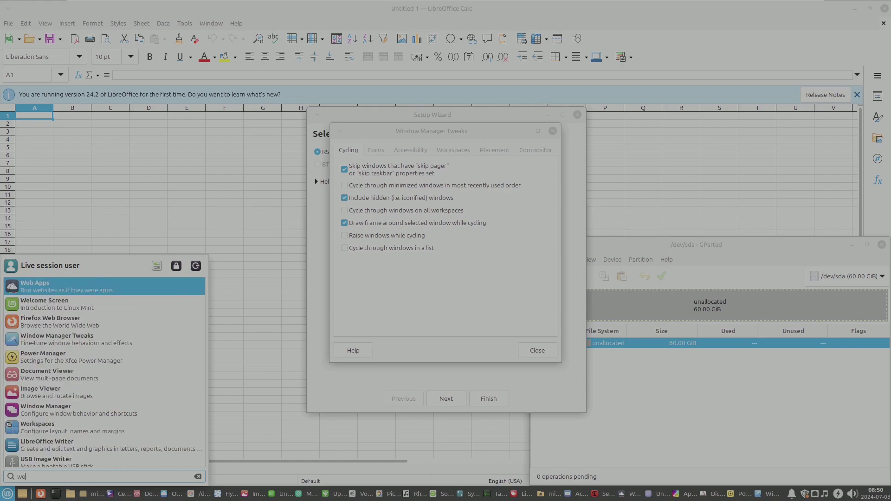
text(lc)
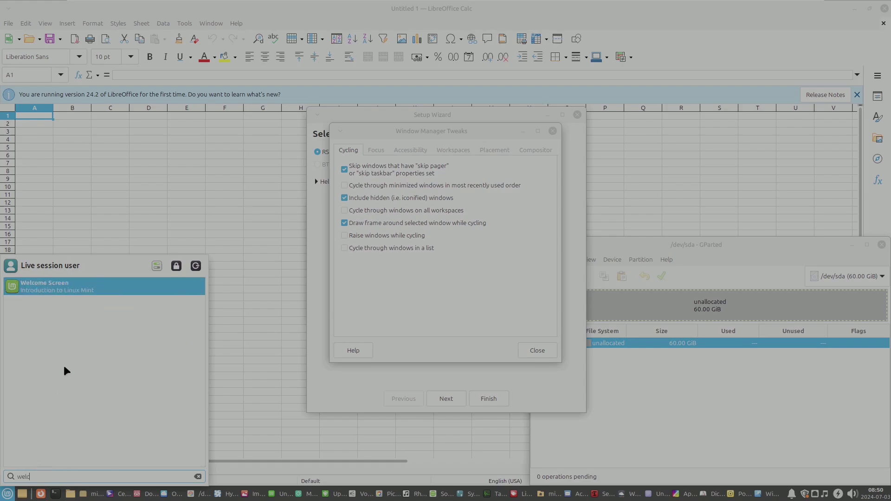
click(74, 288)
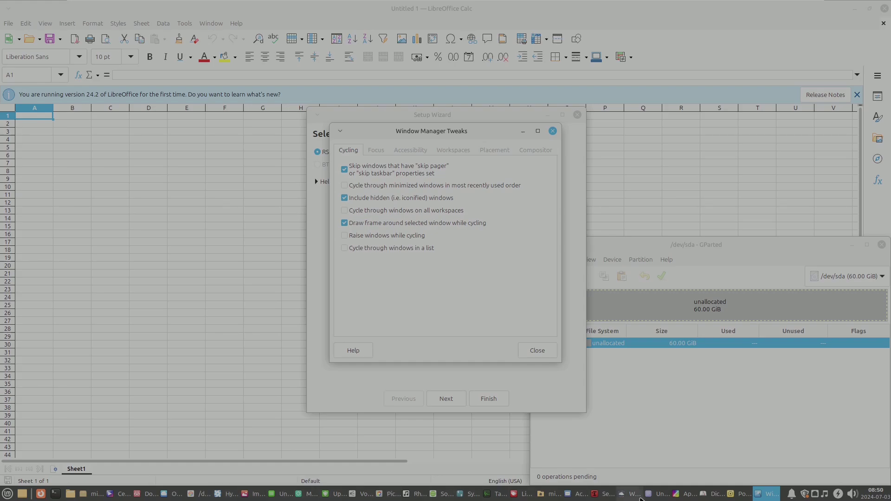
Examine the running processes and the CPU and memory graphs in a maximized Task Manager, and restore its window size.
click(500, 496)
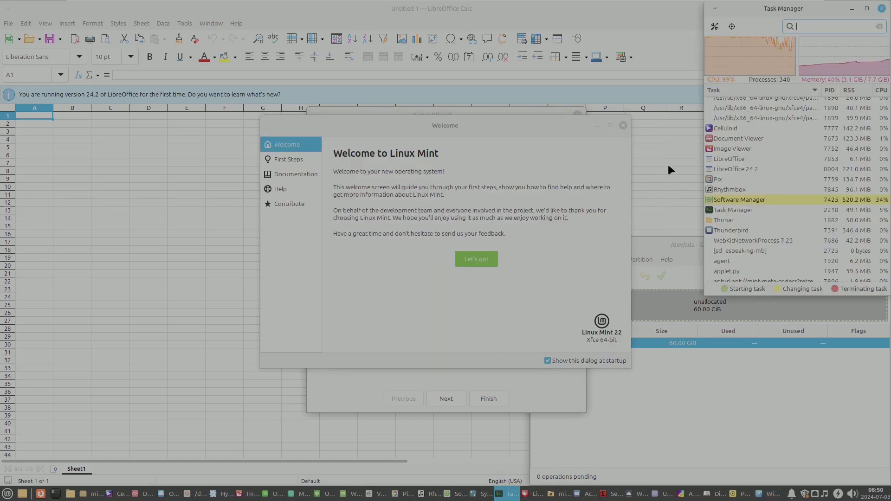
click(865, 10)
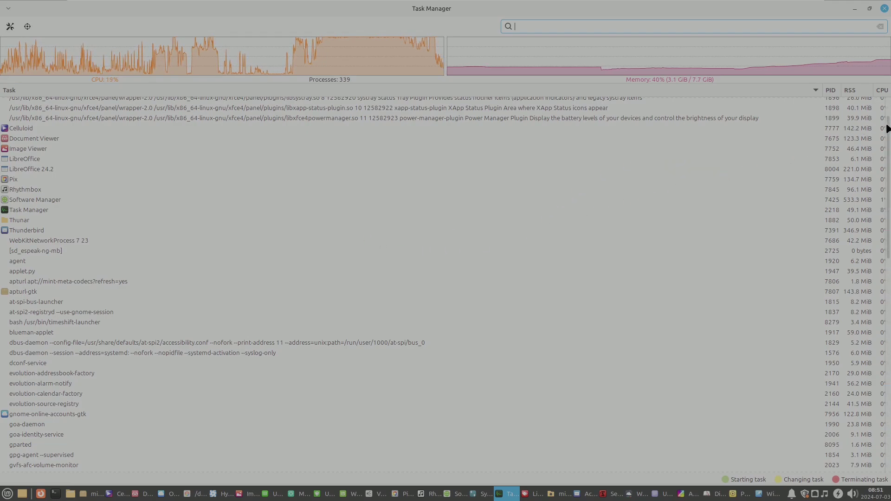
scroll(873, 182, down, 5)
scroll(874, 182, down, 15)
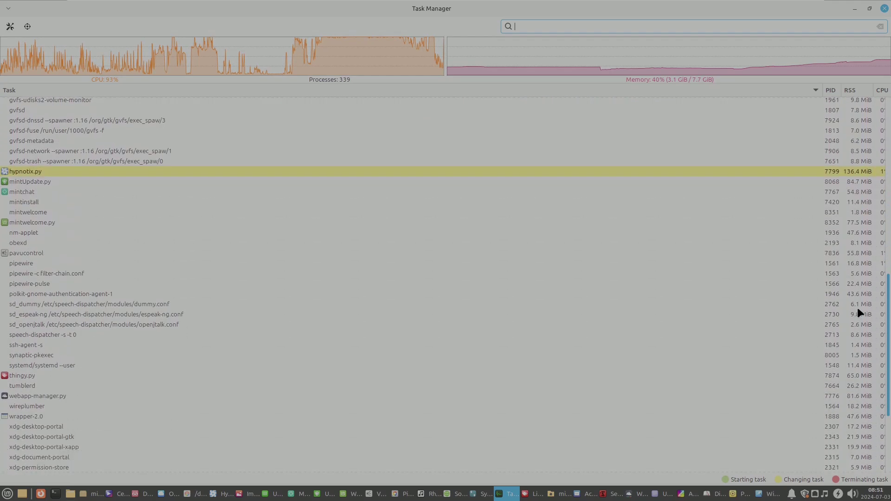
scroll(859, 335, up, 20)
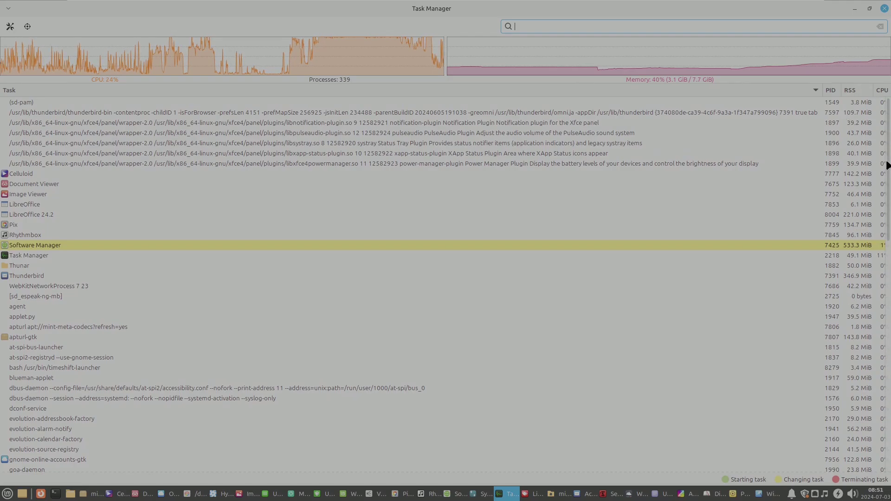
drag(886, 166, 846, 57)
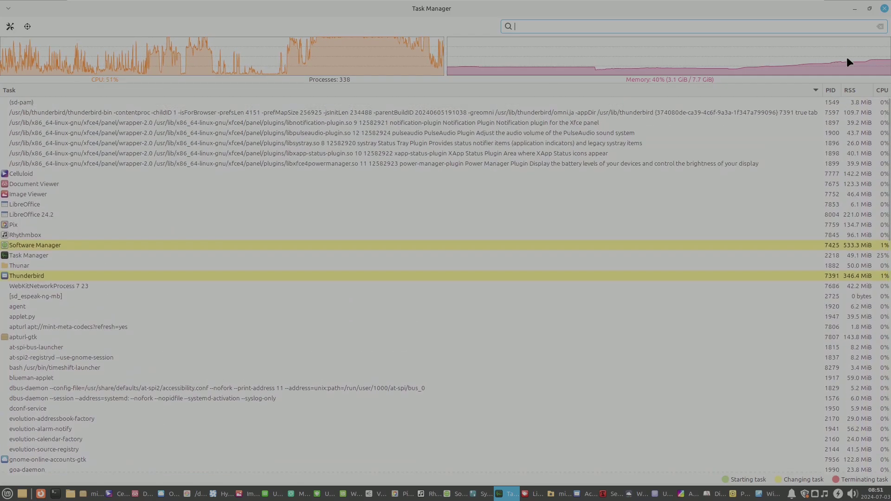
click(866, 11)
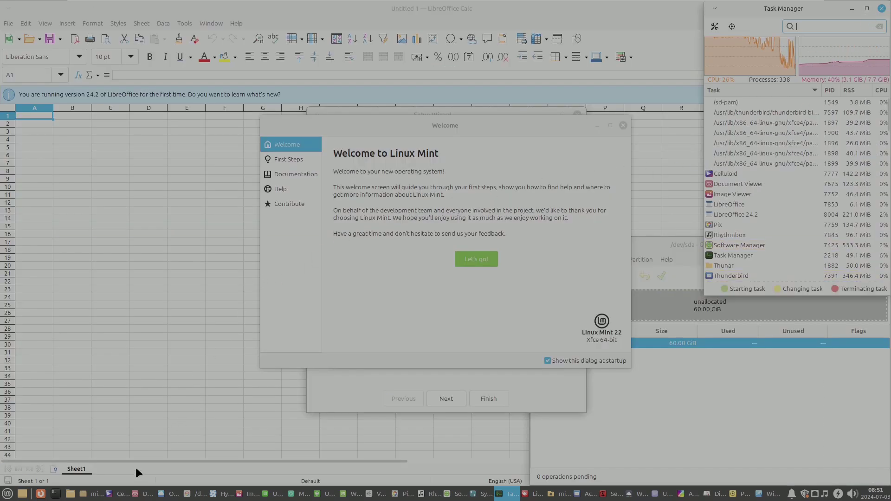
Test switching between running windows, from Celluloid and Welcome through Synaptic, Hypnotix, Online Accounts and the text editor to Power Manager.
click(123, 495)
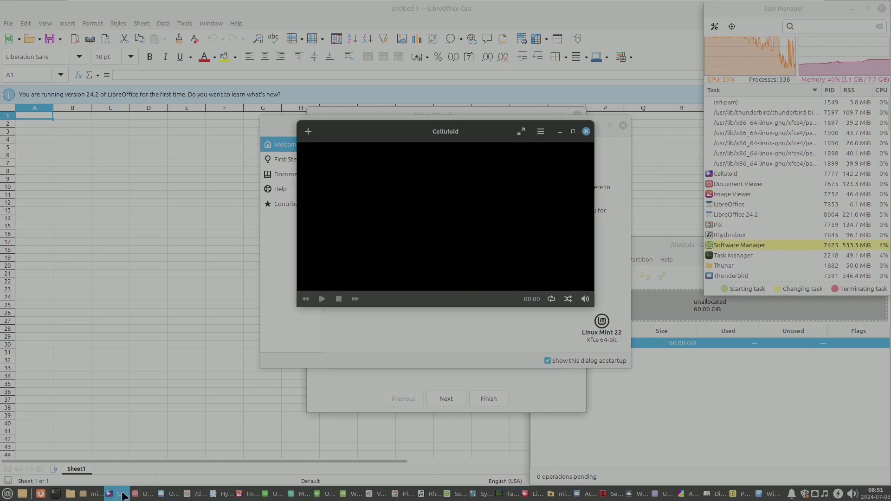
click(342, 494)
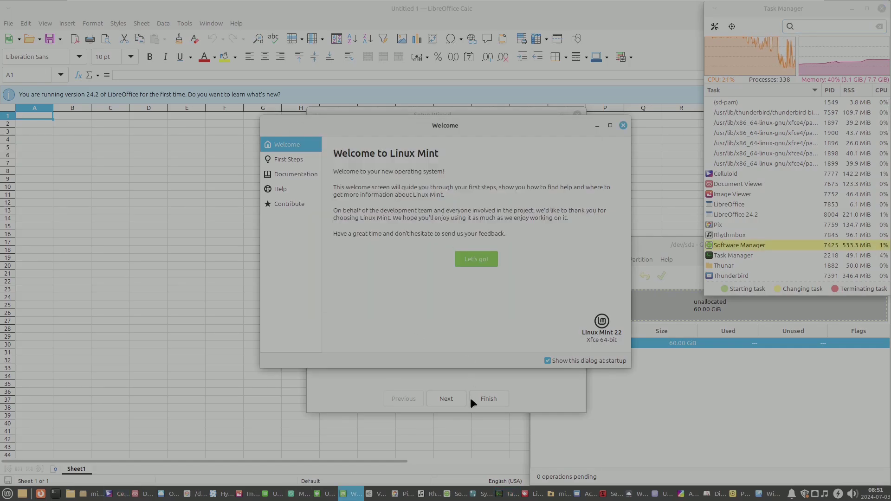
click(491, 493)
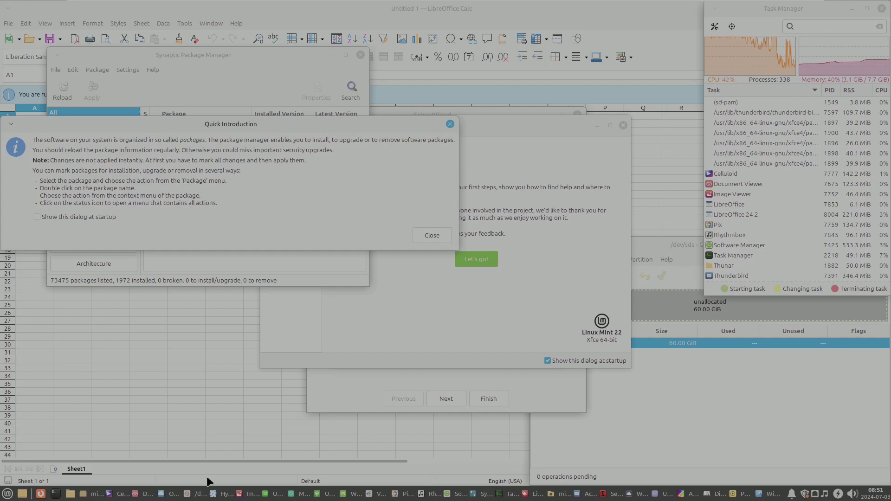
click(223, 493)
click(168, 493)
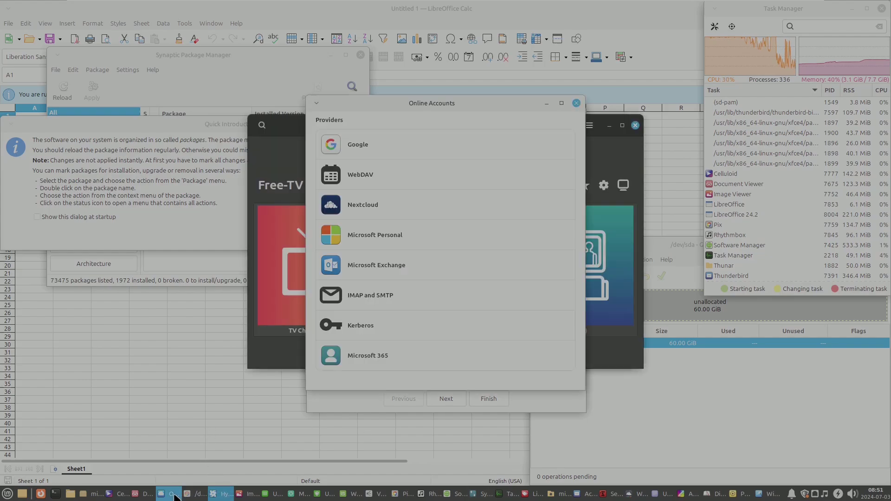
click(603, 494)
click(661, 494)
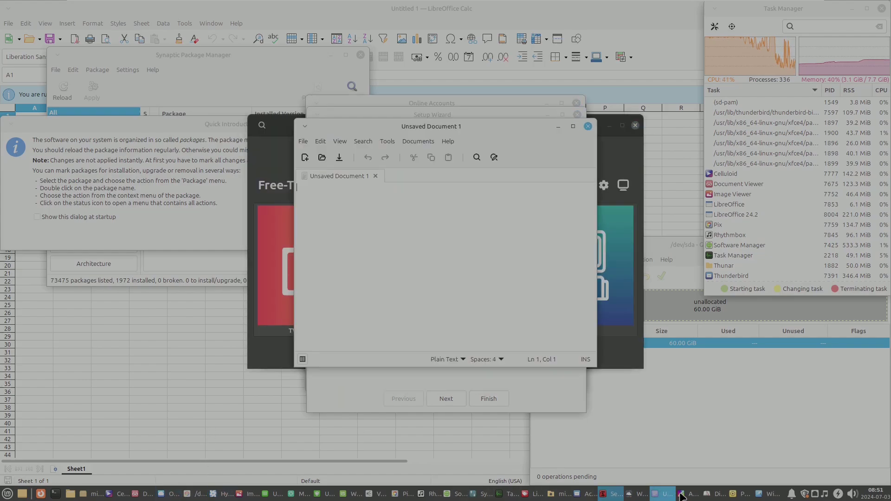
click(714, 494)
click(734, 494)
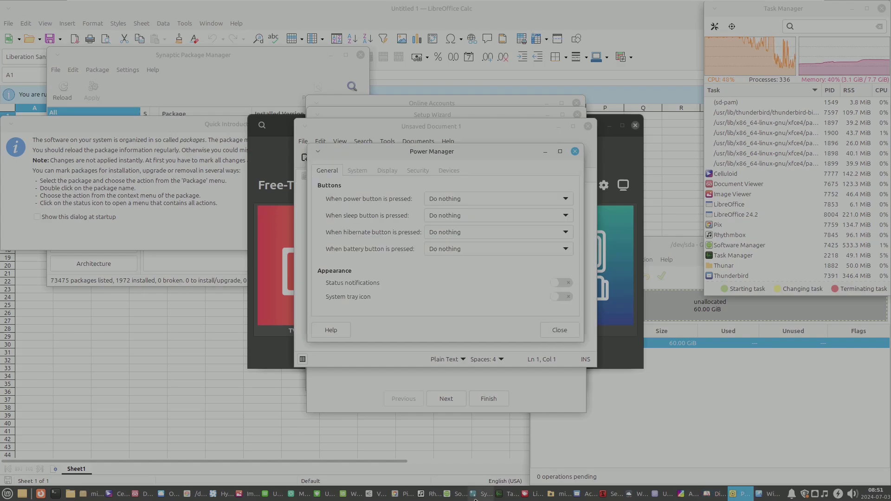
Cycle quickly through more open windows, including Rhythmbox, Welcome, Image Viewer, GParted and Document Viewer, ending on Celluloid.
click(478, 495)
click(429, 493)
click(376, 494)
click(350, 496)
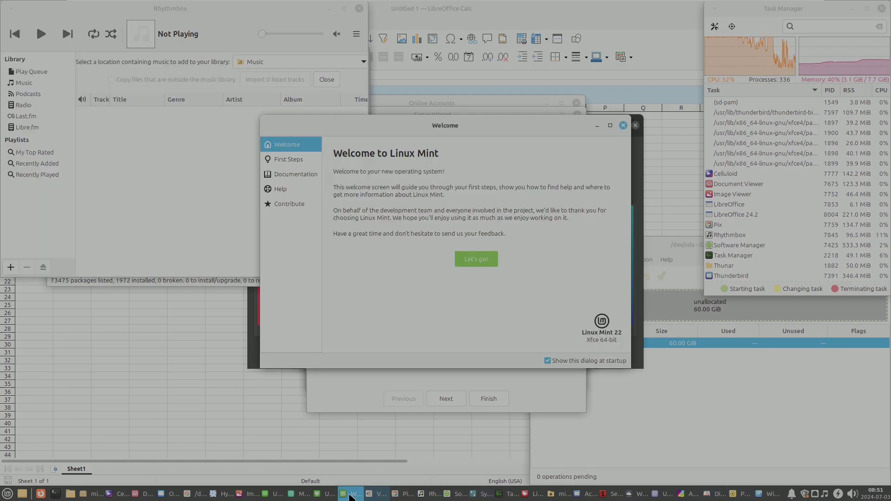
click(325, 495)
click(274, 494)
click(248, 495)
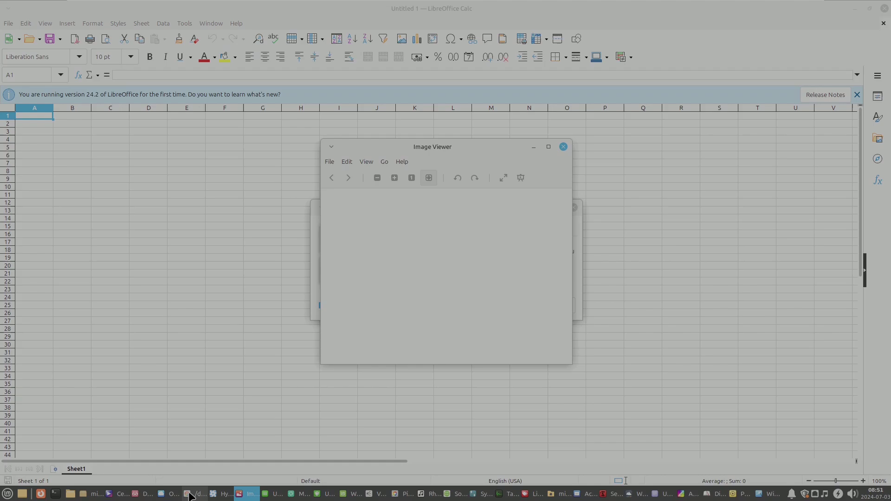
click(190, 495)
click(141, 494)
click(118, 494)
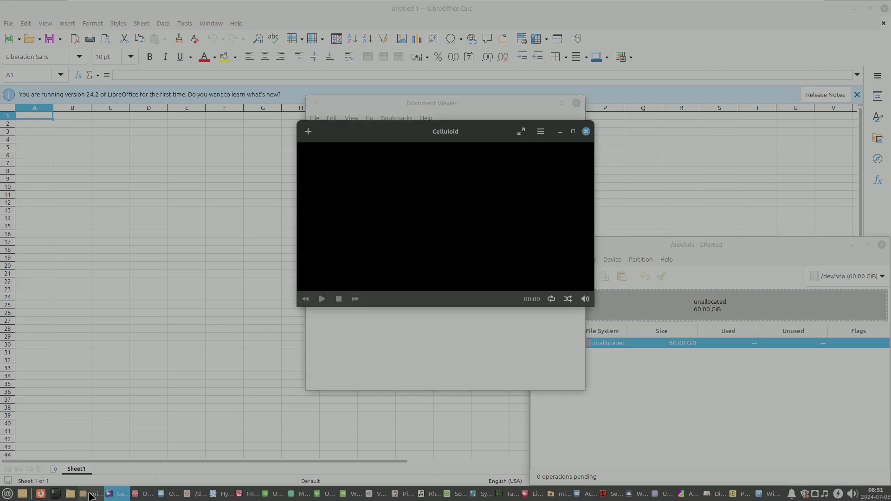
Check how Online Accounts, the text editor, Software Manager, Web Apps, Dictionary and Window Manager Tweaks respond when brought forward.
click(144, 495)
click(170, 495)
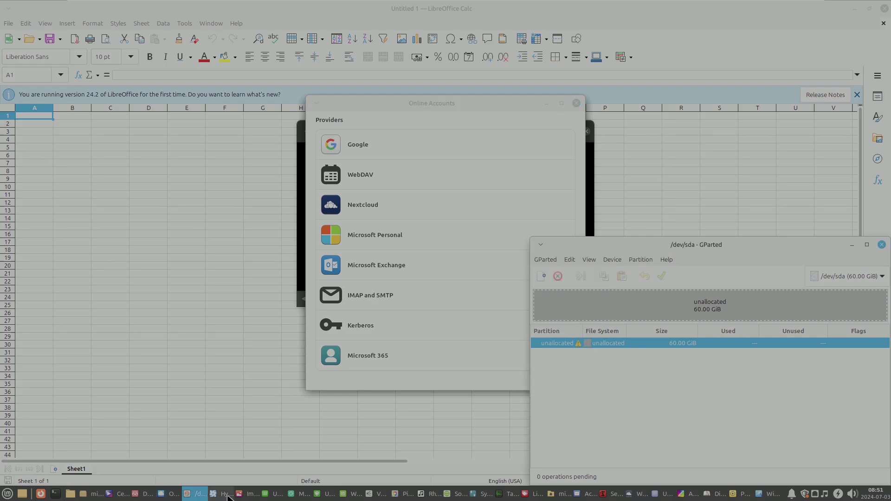
click(661, 494)
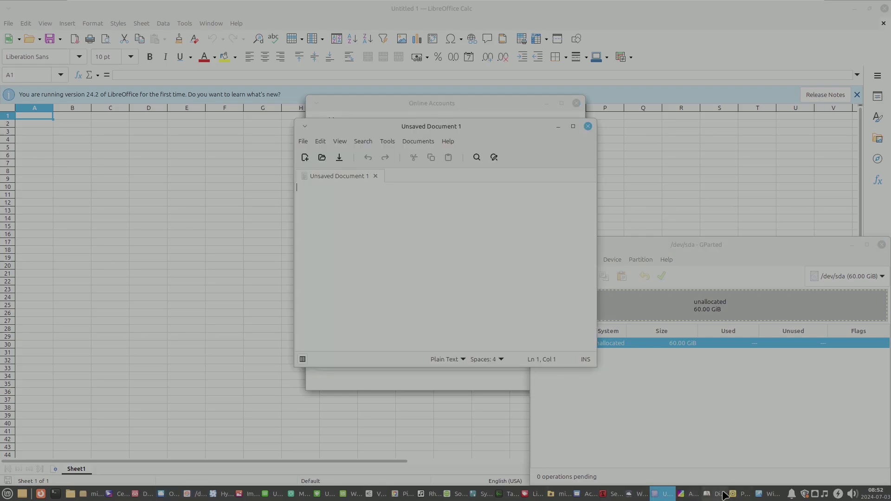
click(250, 495)
click(449, 496)
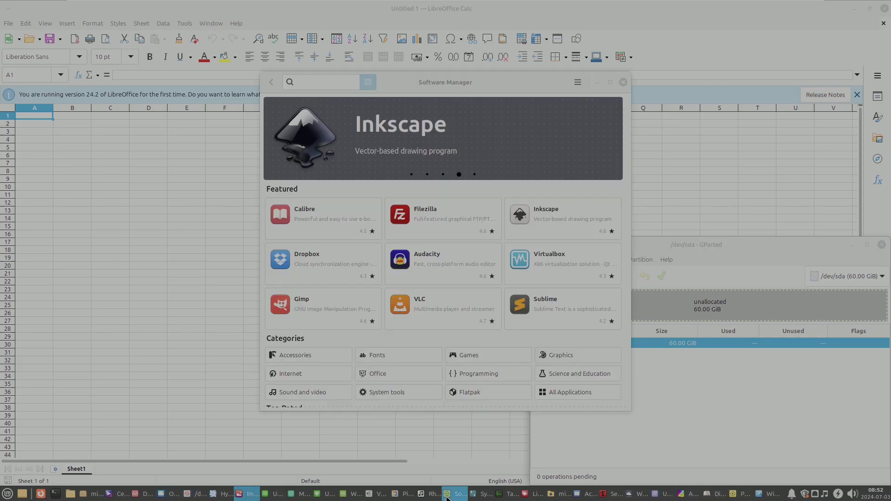
click(638, 495)
click(712, 495)
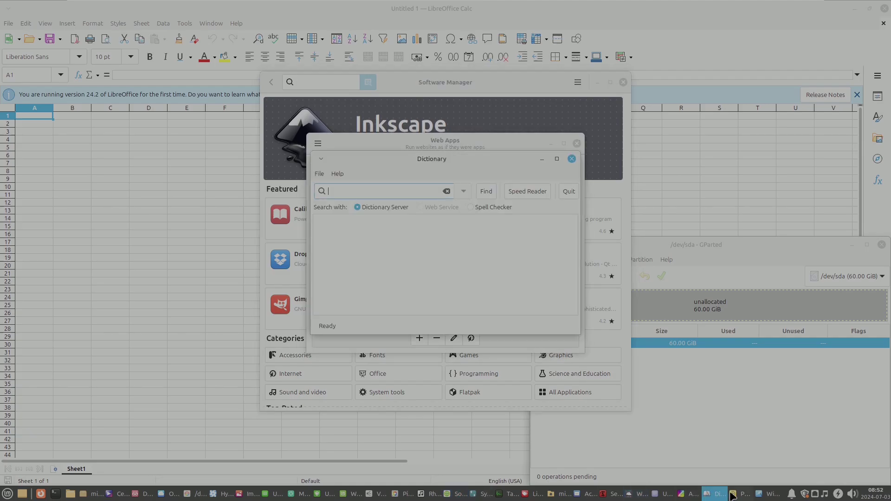
click(738, 494)
click(768, 495)
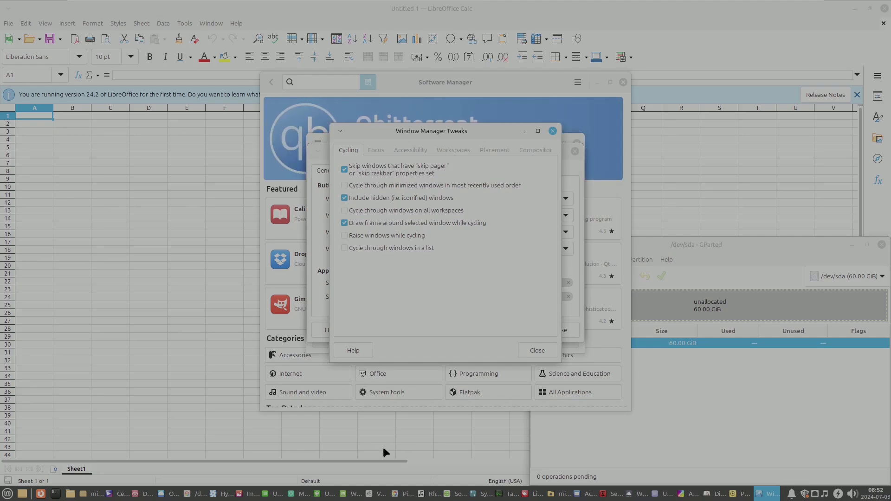
Check the Document Viewer's version information, and close the viewer.
click(142, 493)
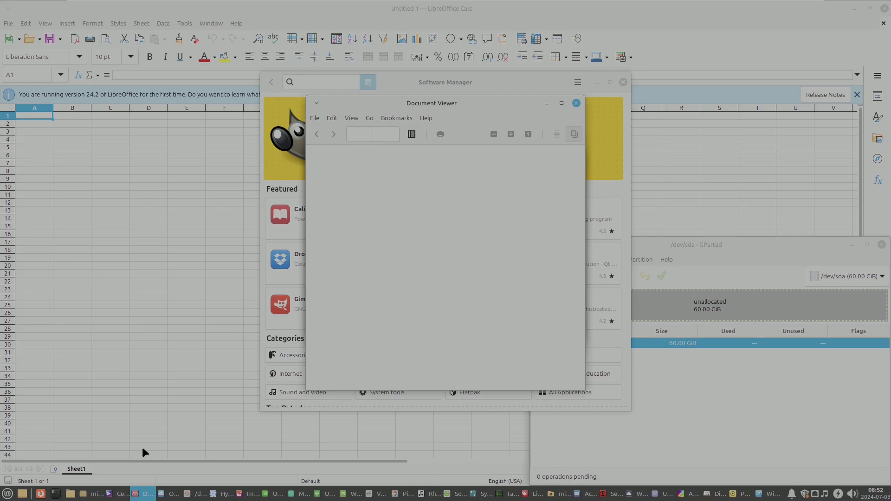
click(427, 118)
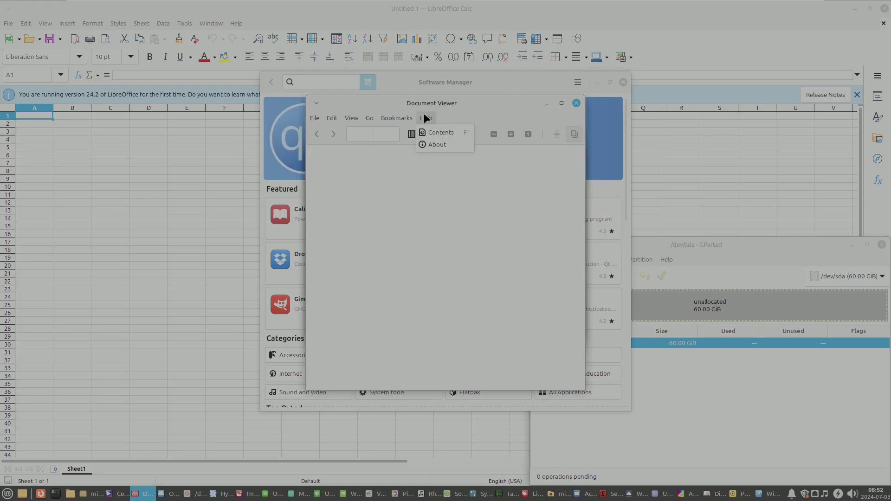
click(436, 141)
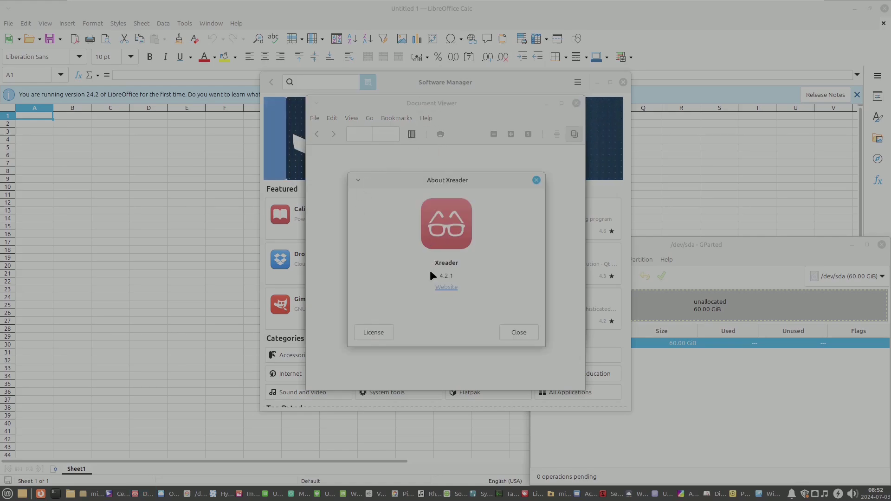
click(516, 332)
click(576, 104)
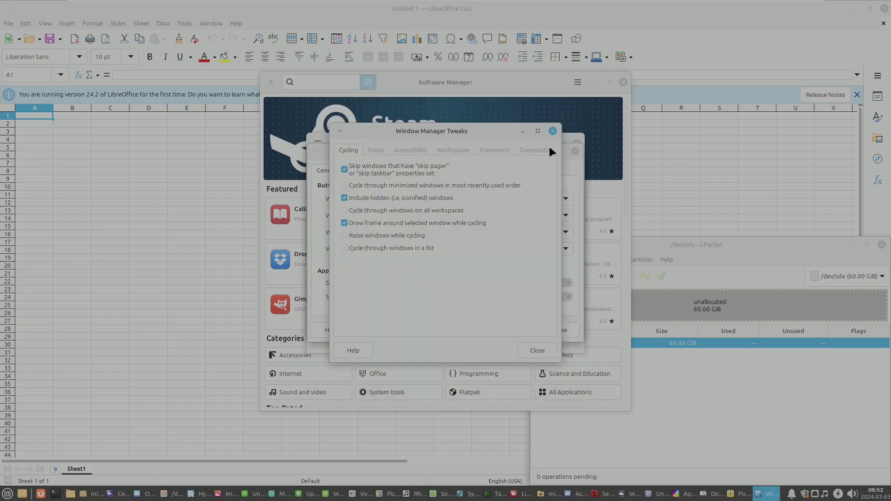
Review the Window Manager Tweaks settings from Focus through Compositor, and close the window.
click(376, 151)
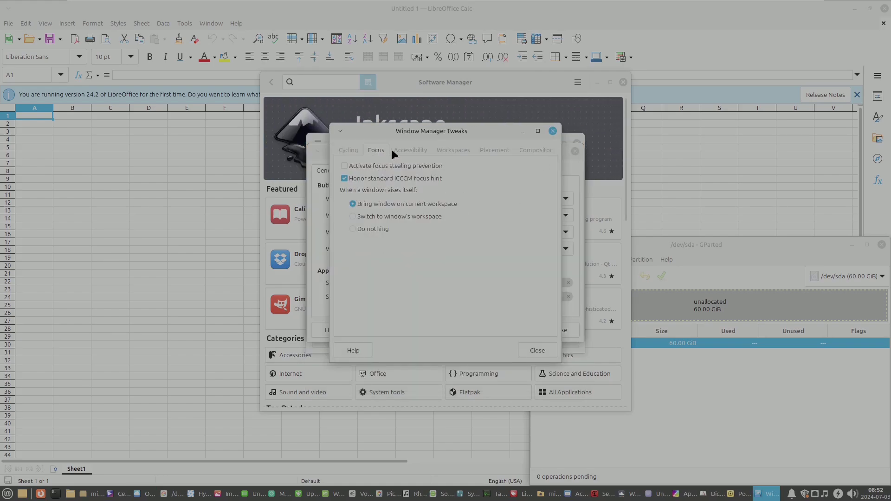
click(407, 149)
click(447, 149)
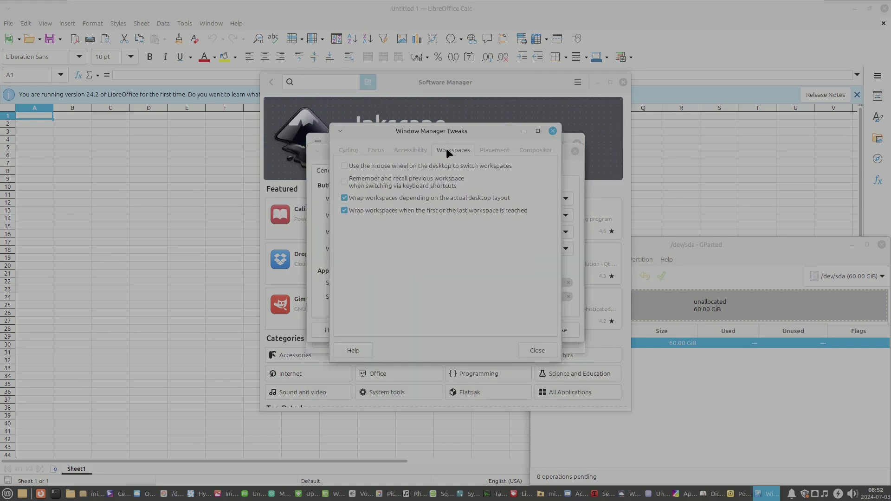
click(478, 149)
click(522, 146)
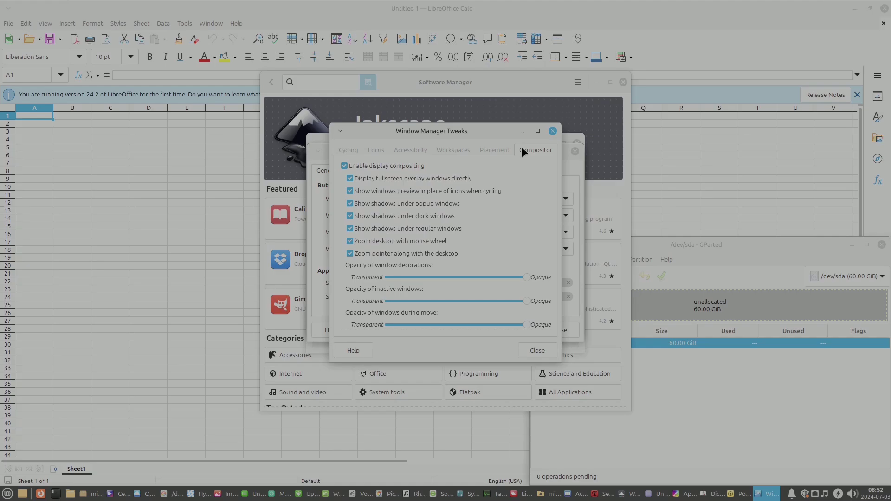
click(552, 131)
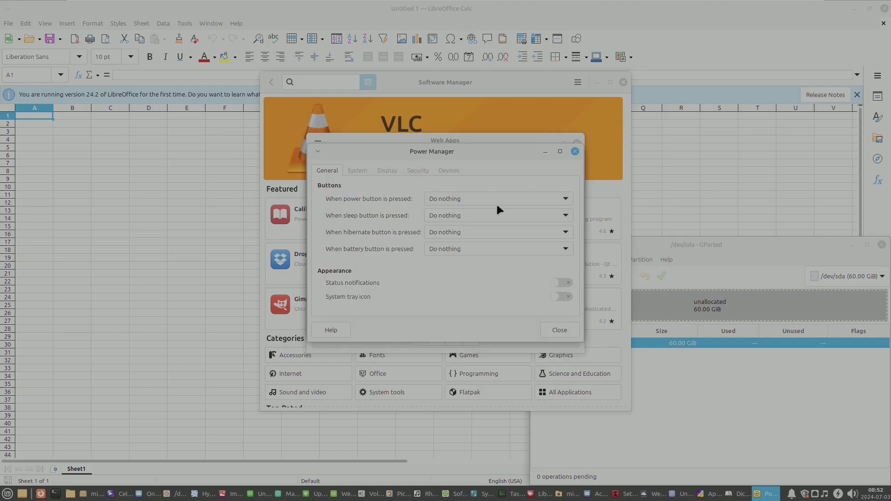
Review the Power Manager settings from General through Devices and the power button action choices, and close the window.
click(360, 171)
click(386, 170)
click(428, 171)
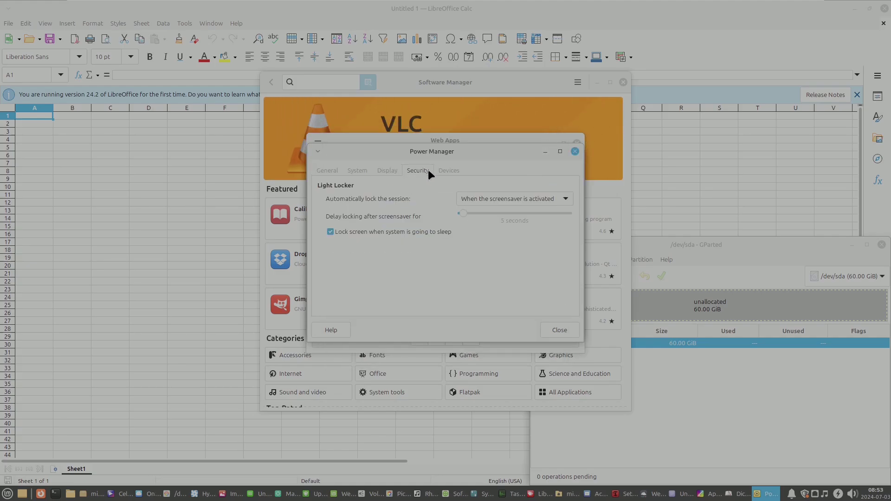
click(447, 171)
click(333, 171)
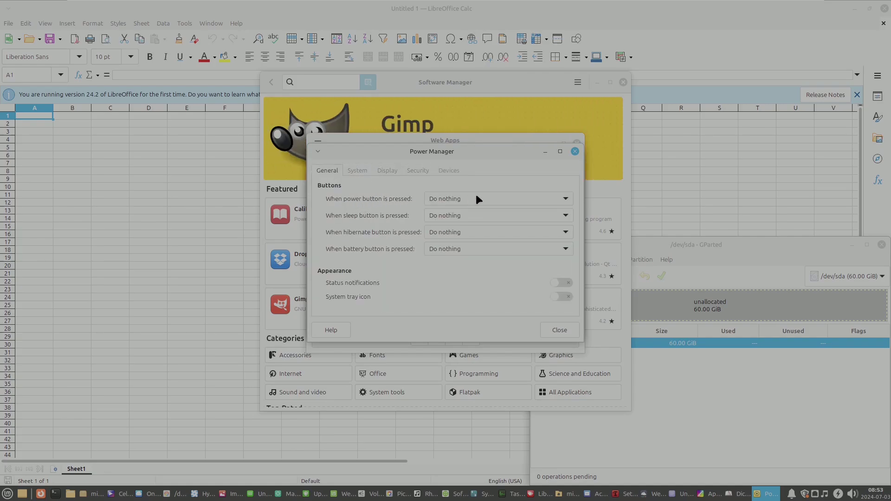
click(514, 199)
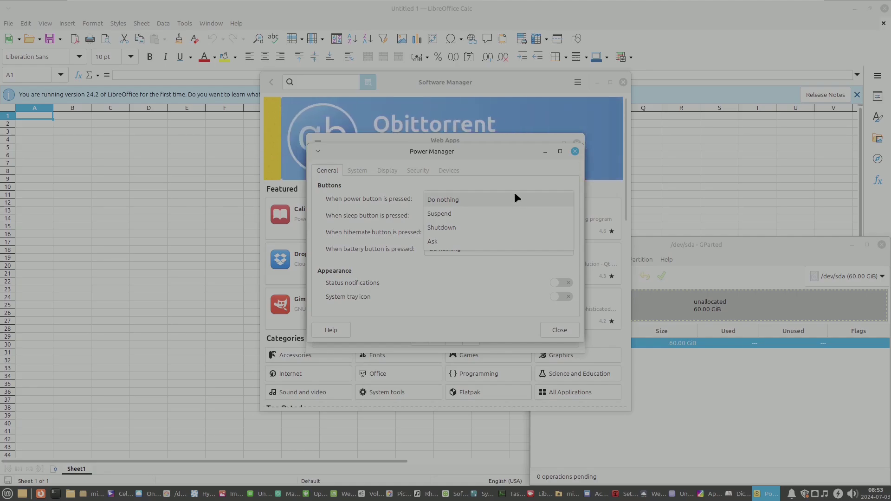
click(515, 200)
click(574, 151)
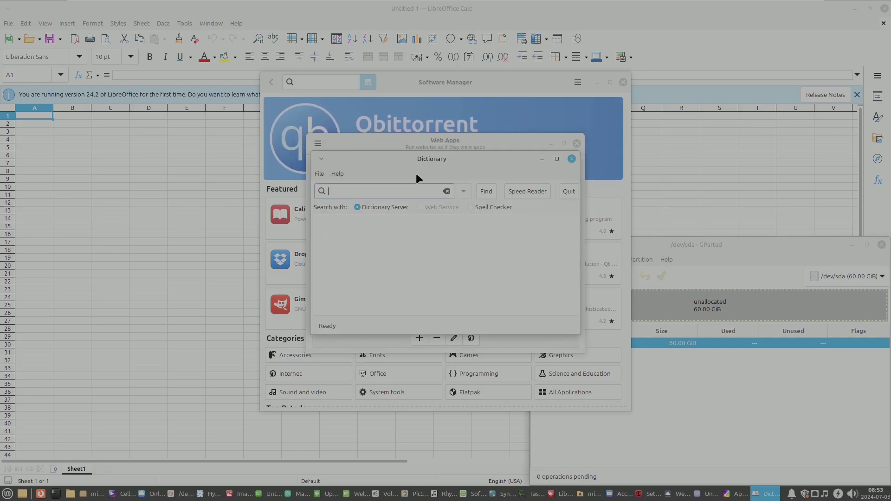
Check the Dictionary's version information, and close the application.
click(348, 188)
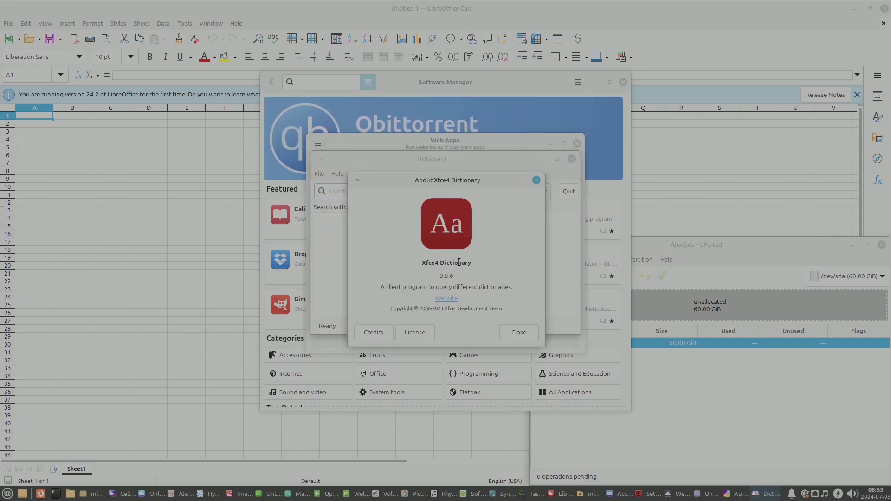
click(527, 330)
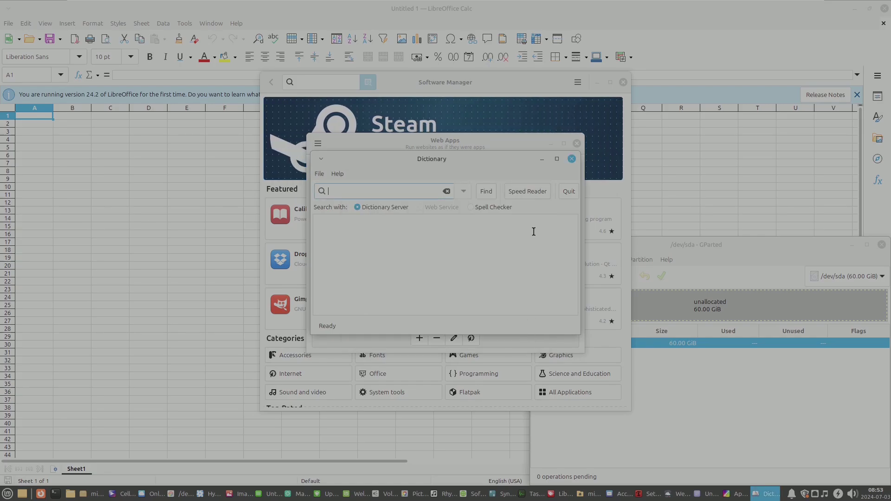
click(571, 158)
Move the Web Apps window clear, look at the form for adding a new web app, and close the window.
drag(432, 143, 392, 169)
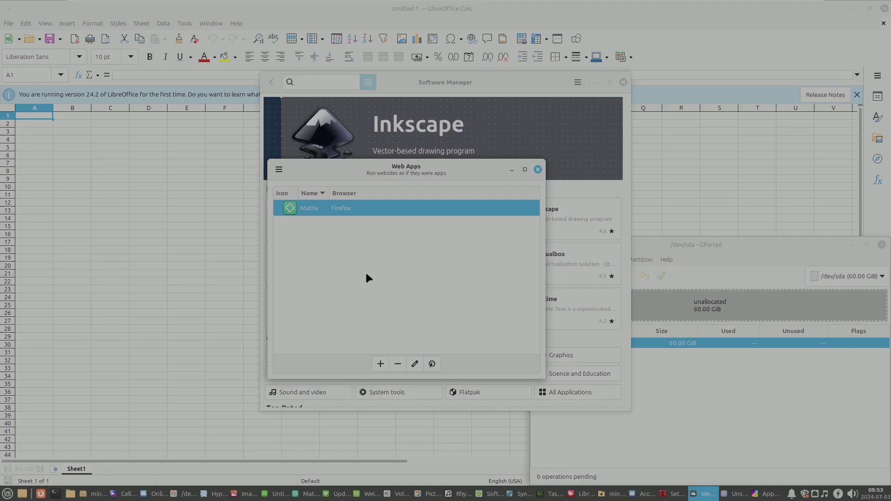
click(380, 365)
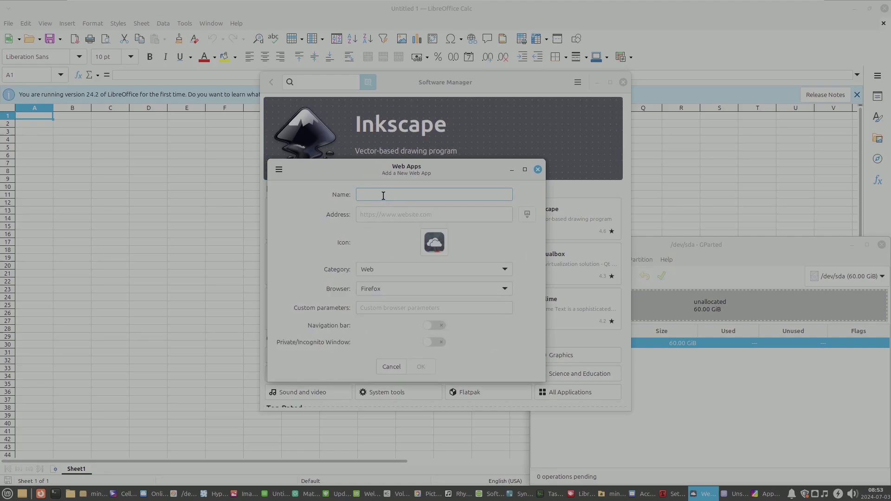
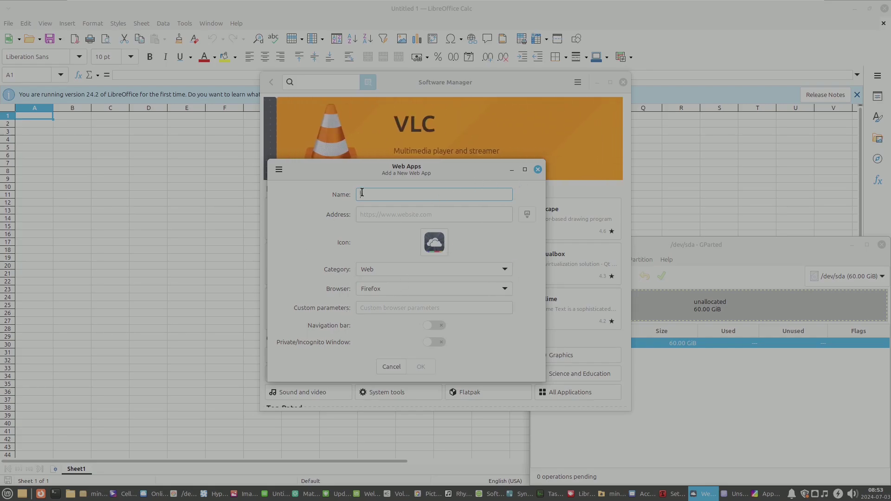
click(538, 169)
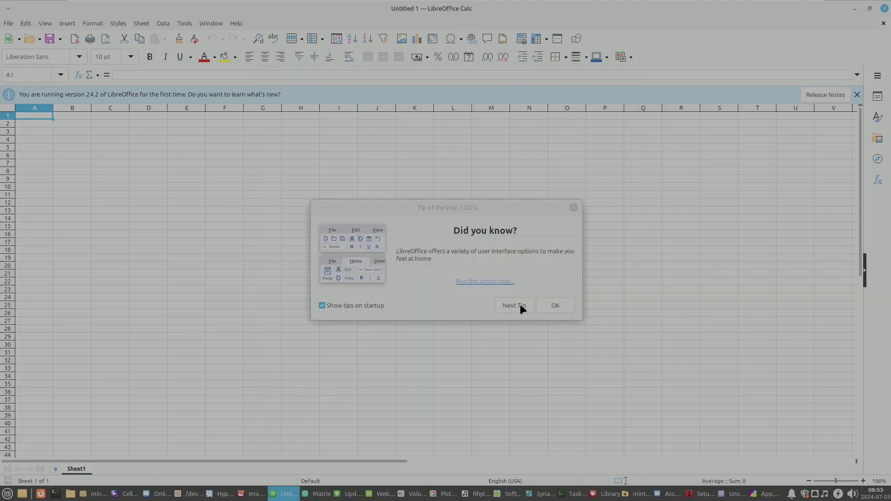
Dismiss LibreOffice Calc's tip of the day, check the LibreOffice version information, and close Calc.
key(Escape)
click(238, 24)
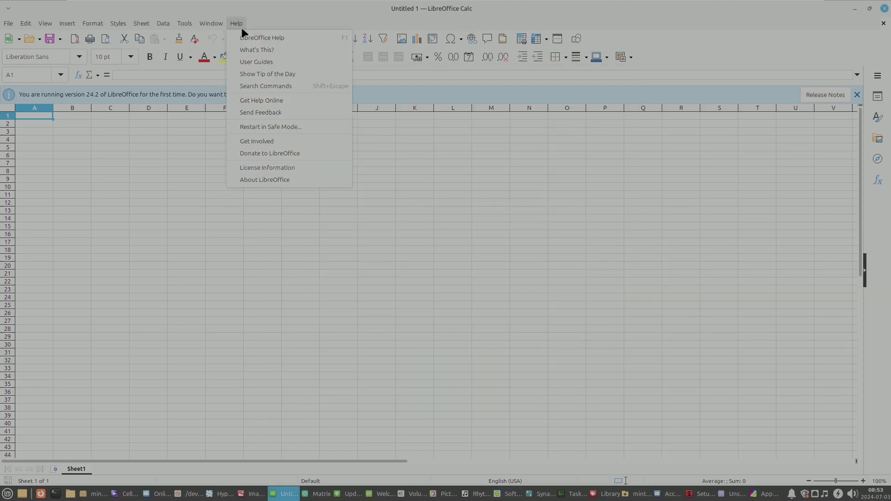
click(262, 180)
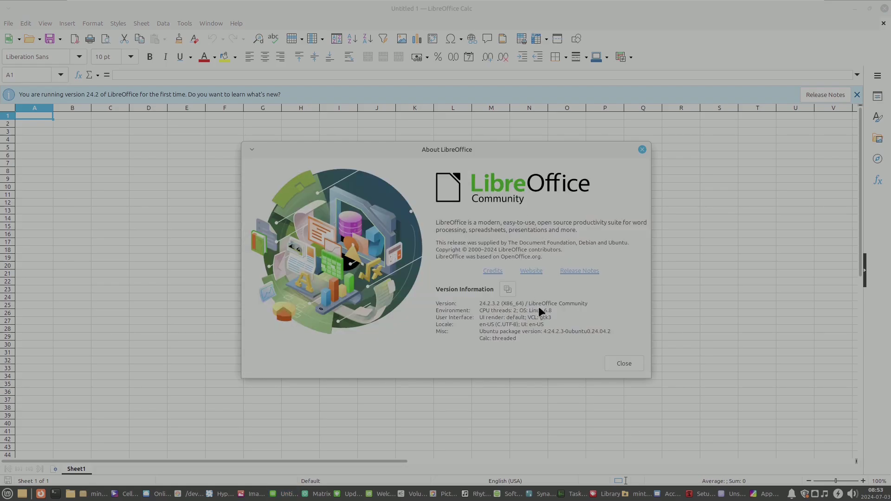
click(642, 150)
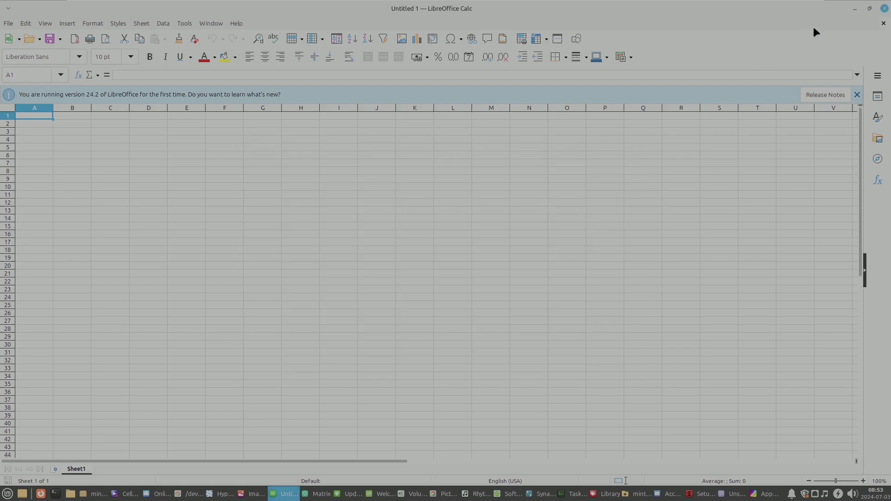
click(884, 8)
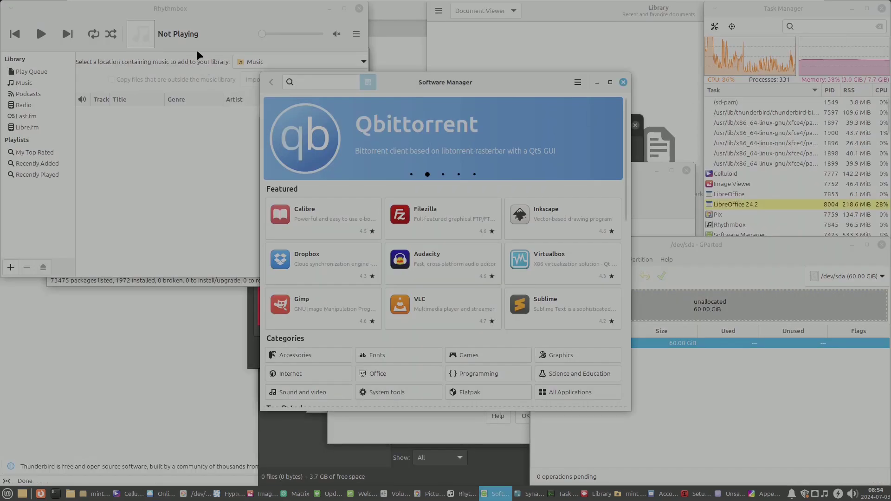
Bring Rhythmbox forward, check its version information, and close it.
click(196, 13)
click(356, 34)
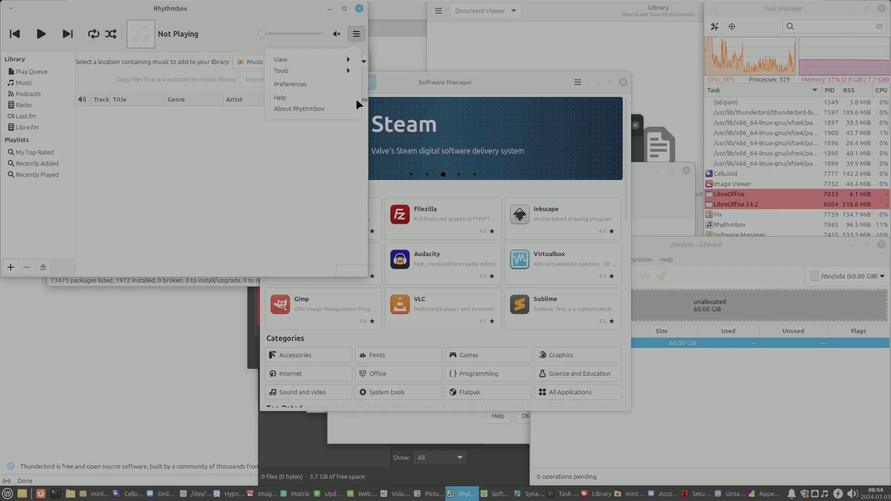
click(336, 111)
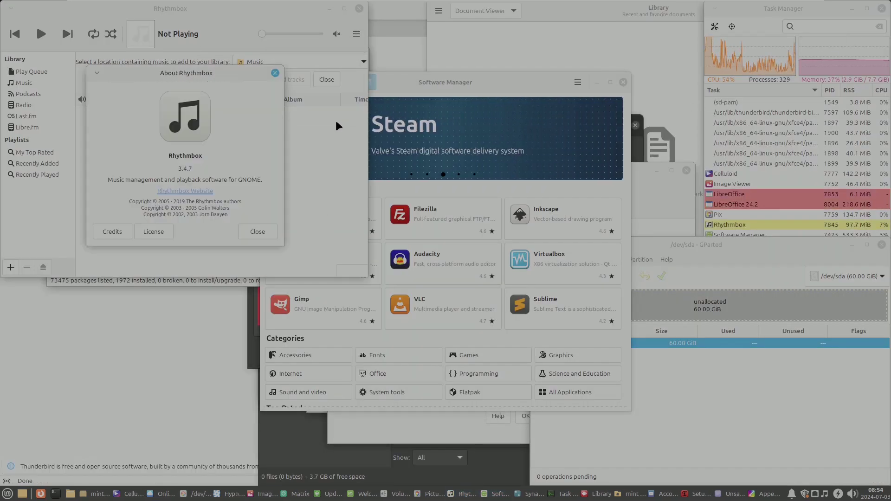
click(275, 74)
click(359, 9)
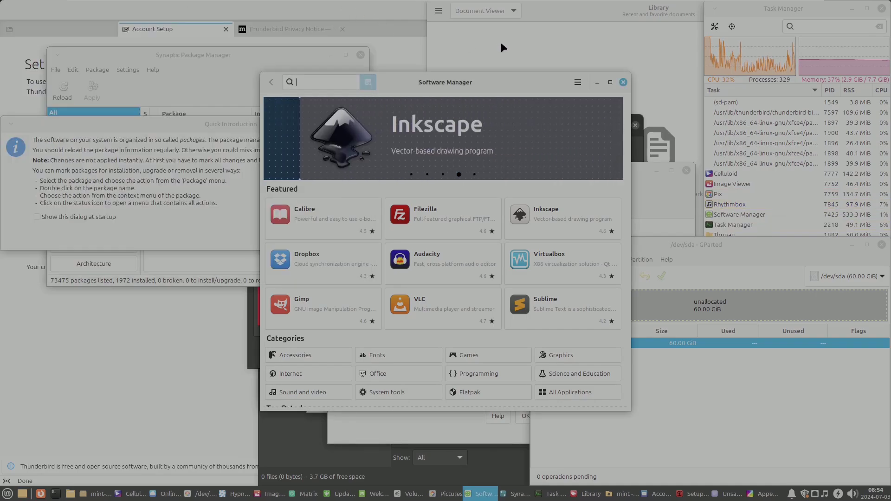
Bring the Library window forward, check its version information, and close it.
click(499, 40)
drag(525, 27, 301, 57)
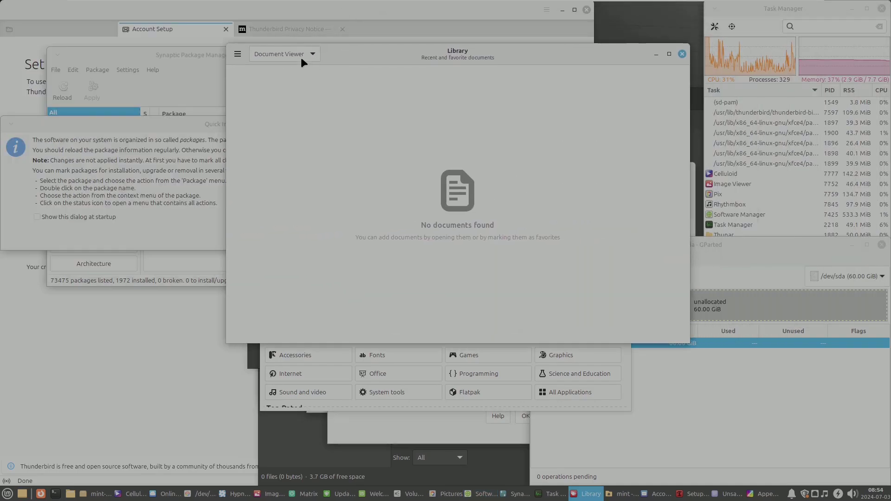
click(237, 53)
click(261, 76)
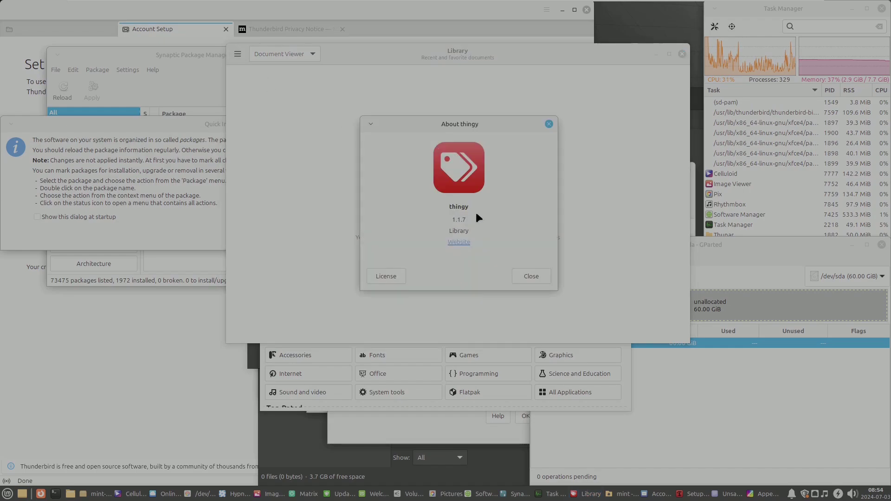
click(526, 281)
click(682, 53)
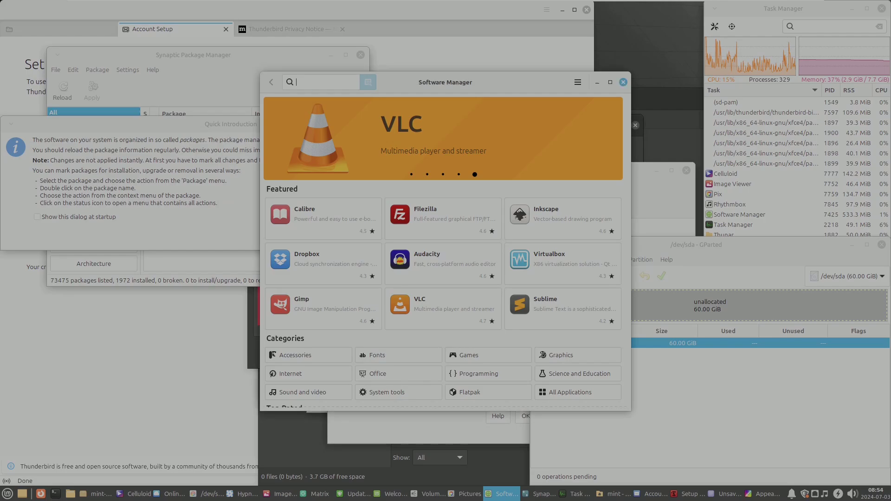
Dismiss Synaptic Package Manager's quick introduction, maximize its window, and check its version information.
click(189, 65)
click(430, 230)
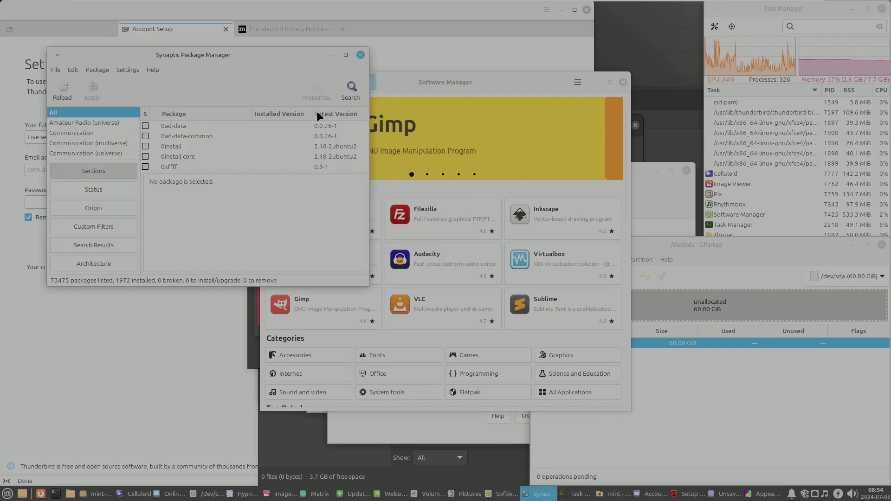
click(343, 55)
click(109, 23)
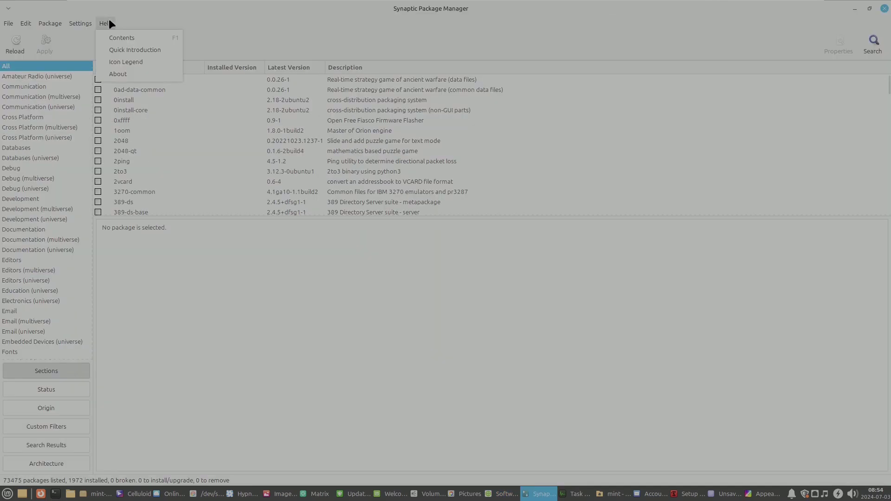
click(117, 74)
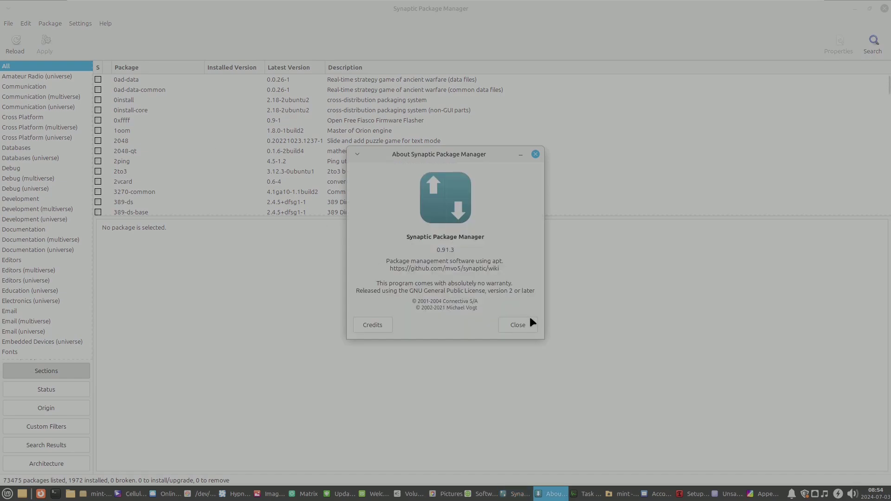
click(518, 325)
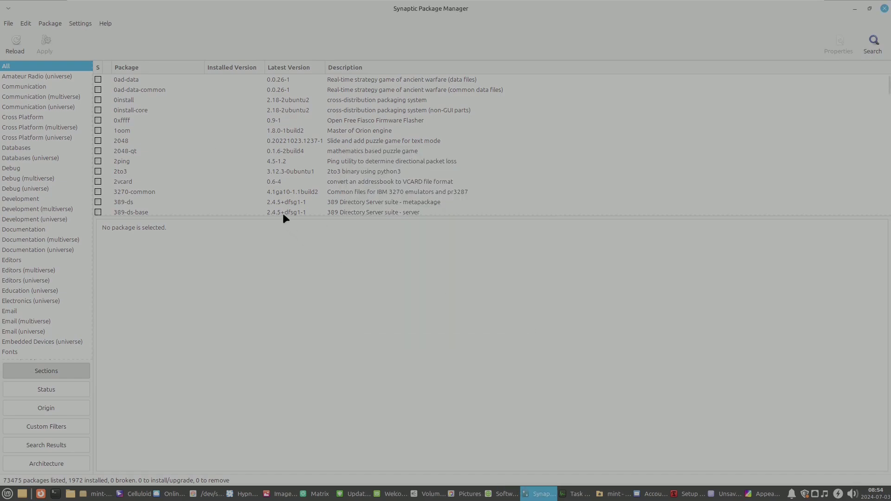
Enlarge Synaptic's package list and sort it by package status.
drag(285, 215, 300, 419)
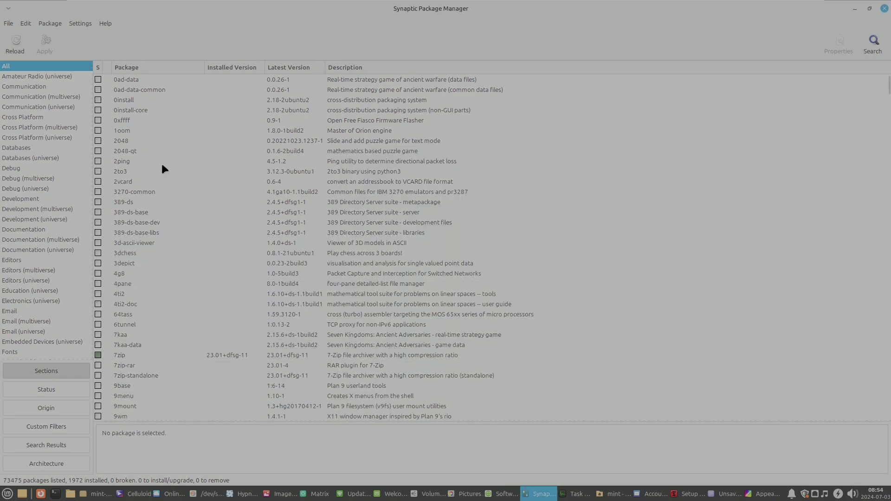
click(99, 68)
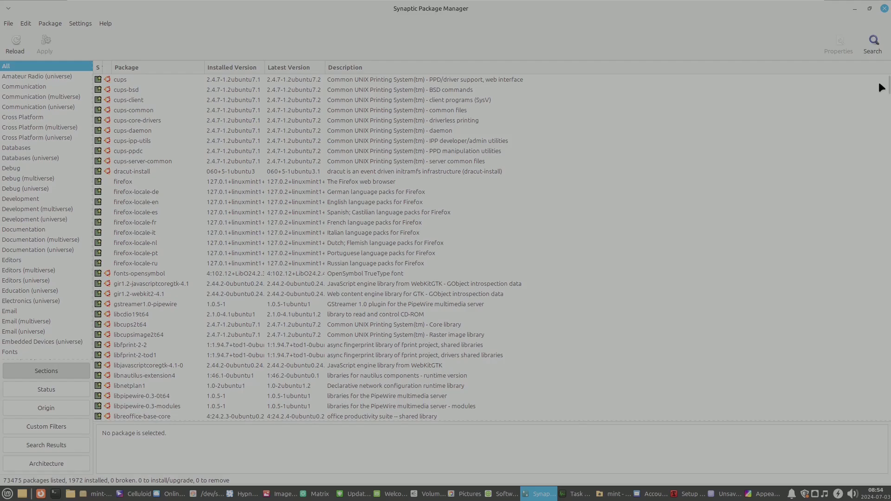
drag(888, 86, 857, 73)
Recheck Synaptic's version information, and close the package manager.
click(106, 23)
click(157, 72)
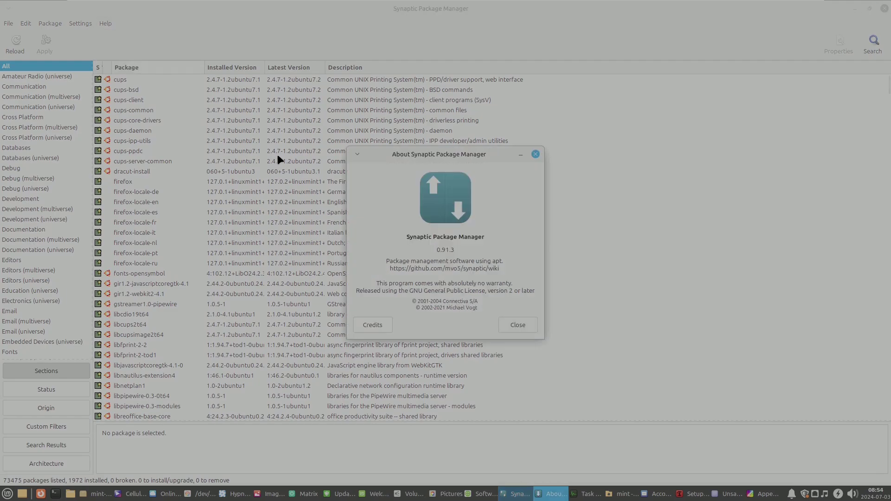
click(524, 326)
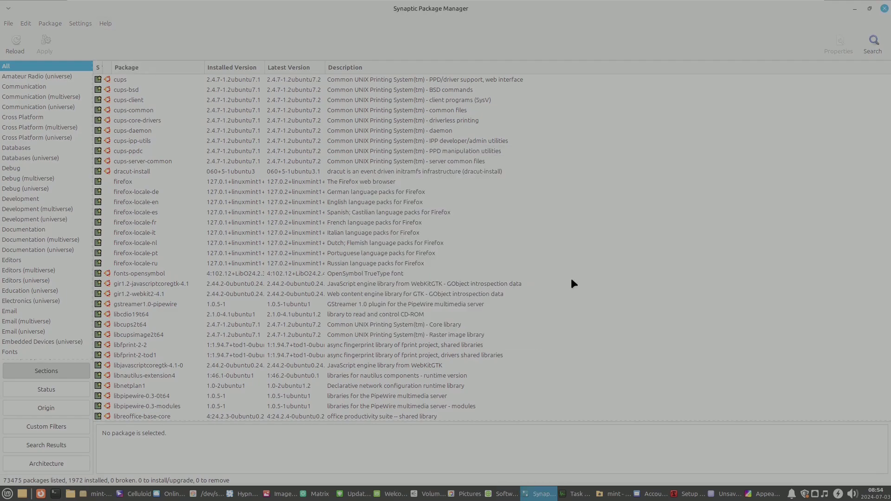
click(882, 10)
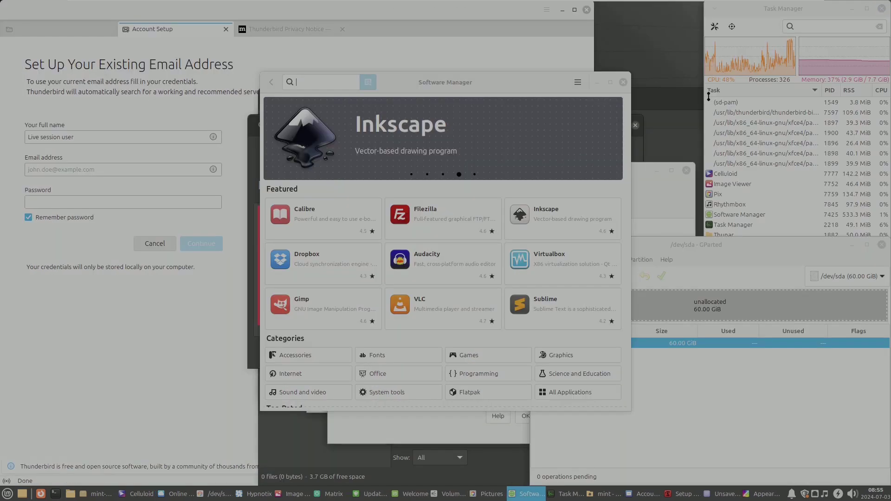
Bring Thunderbird forward, check its version information, and close it.
click(227, 54)
click(544, 10)
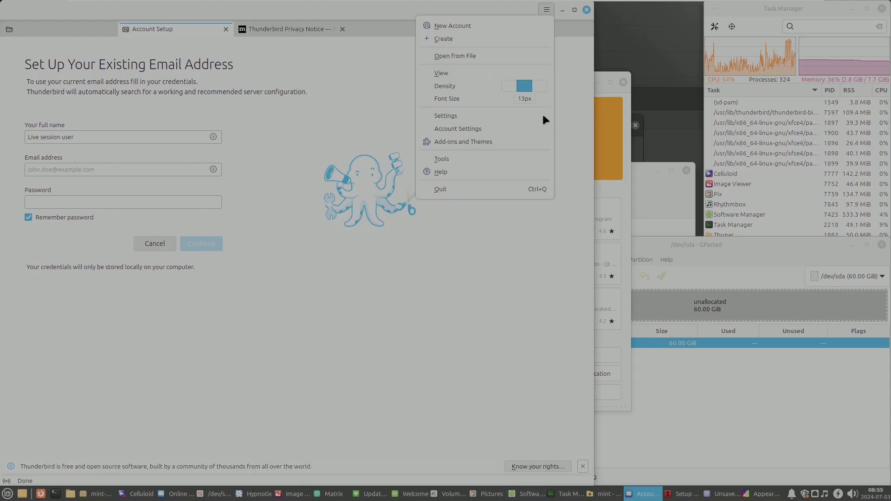
click(492, 178)
click(478, 161)
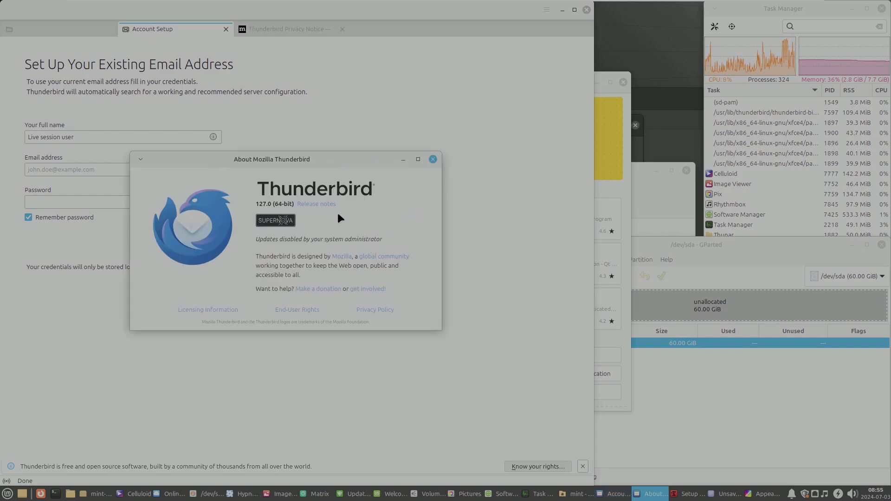
click(431, 159)
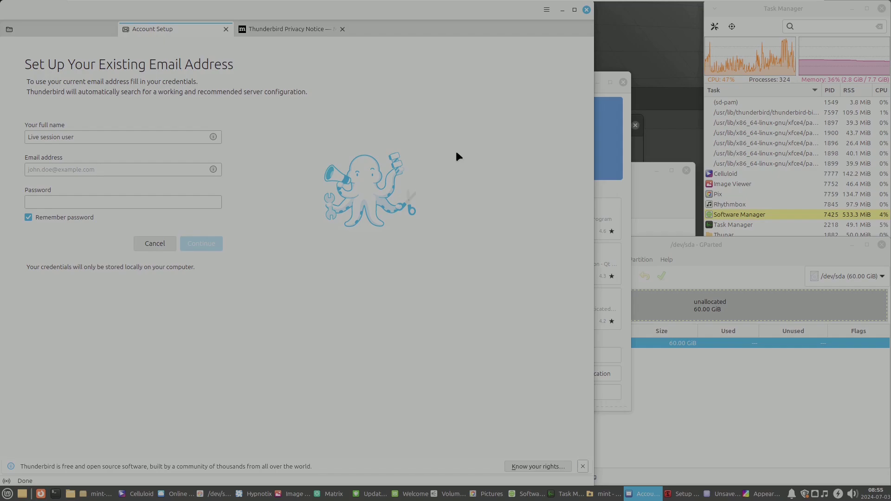
click(587, 10)
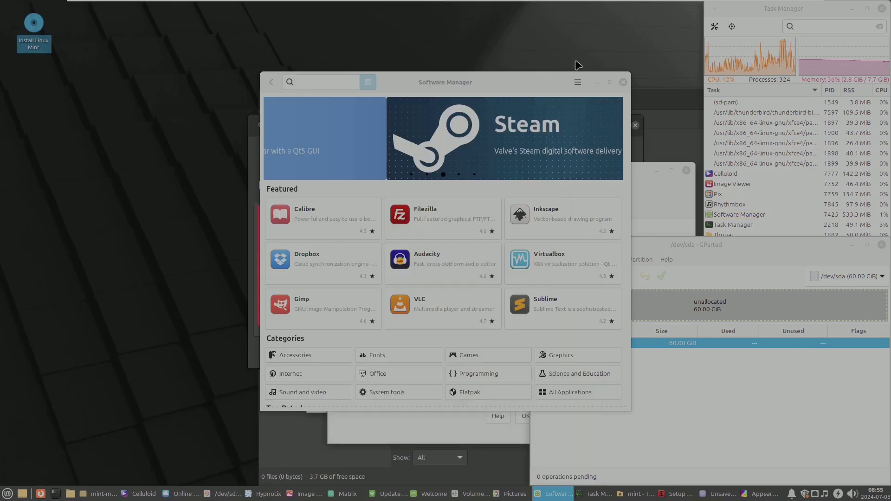
Bring GParted forward, check its version information, and close the partition editor.
drag(704, 267, 379, 127)
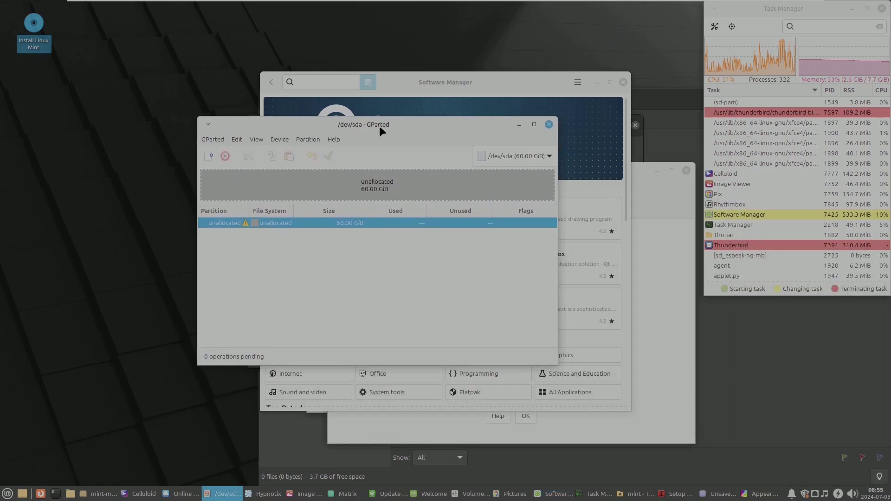
click(335, 139)
click(346, 162)
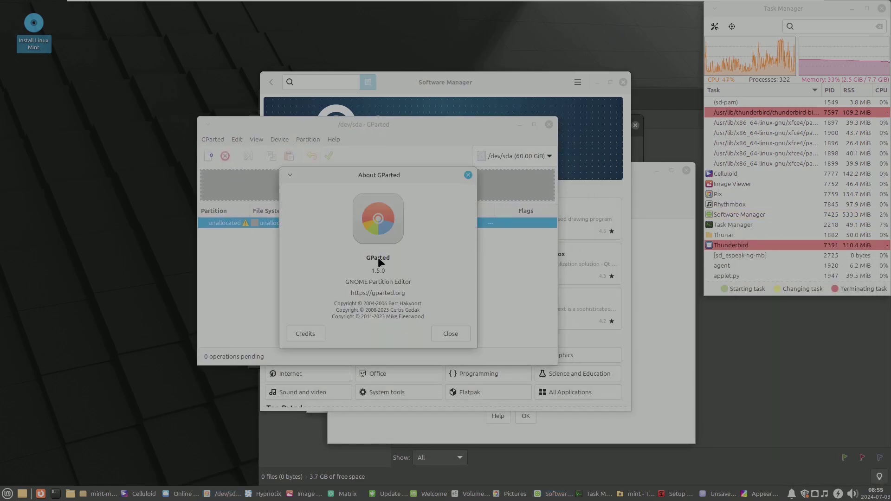
drag(394, 270, 369, 272)
click(449, 326)
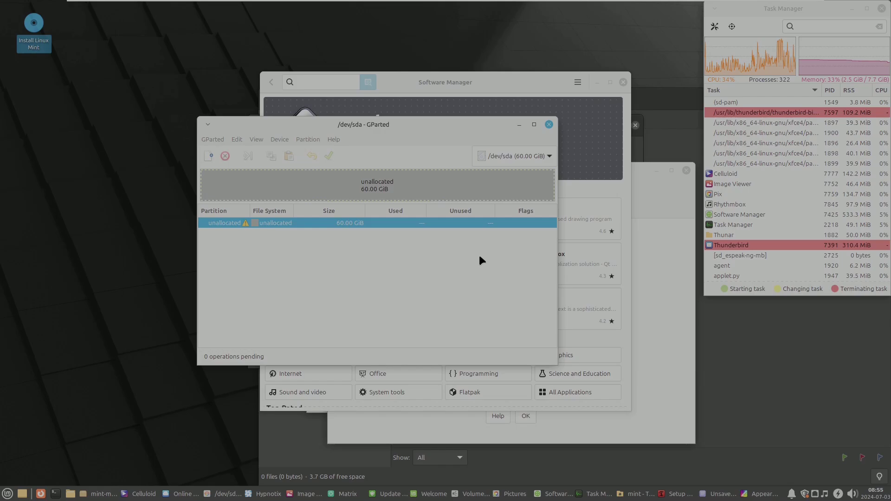
click(548, 124)
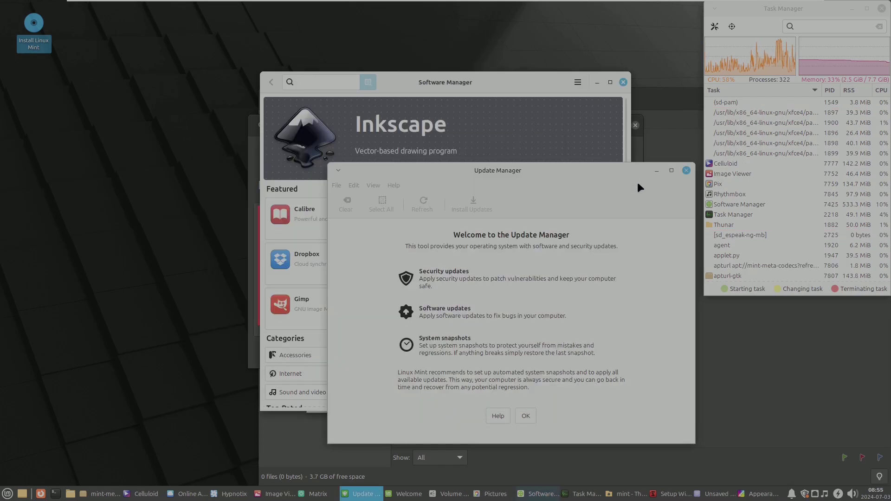
Move Update Manager aside, accept its welcome page, and check its version information.
drag(636, 183, 482, 127)
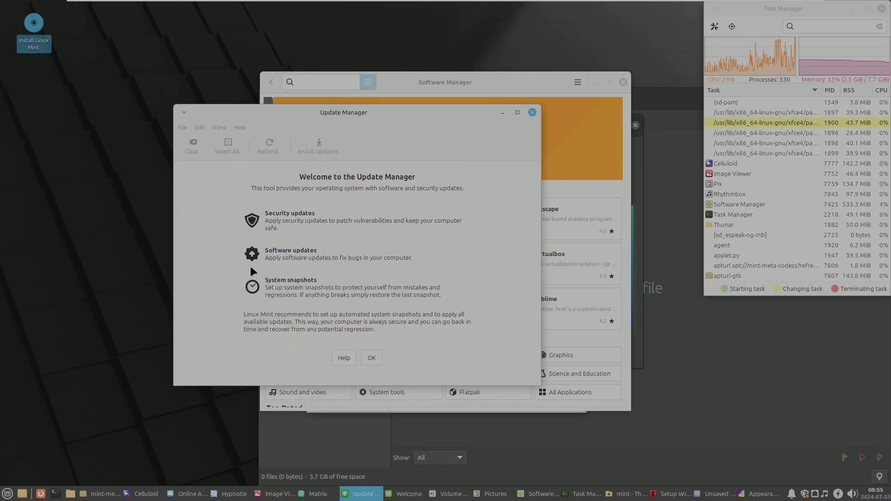
click(372, 357)
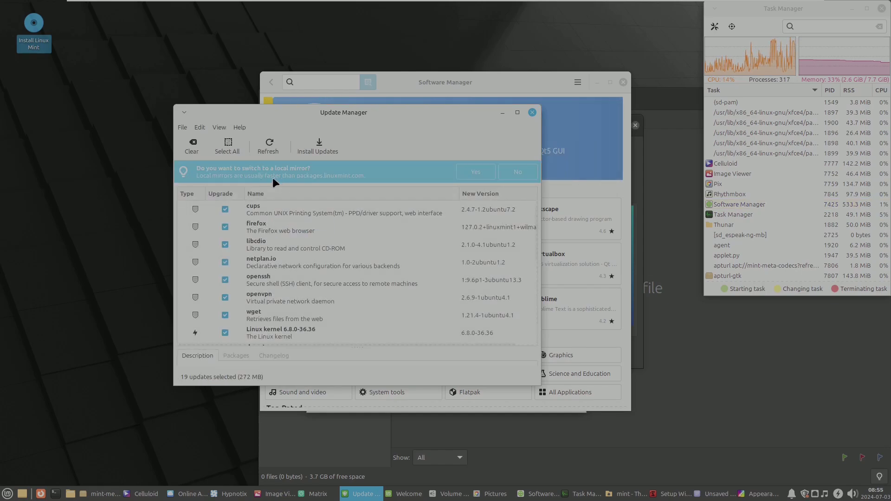
click(240, 127)
click(260, 175)
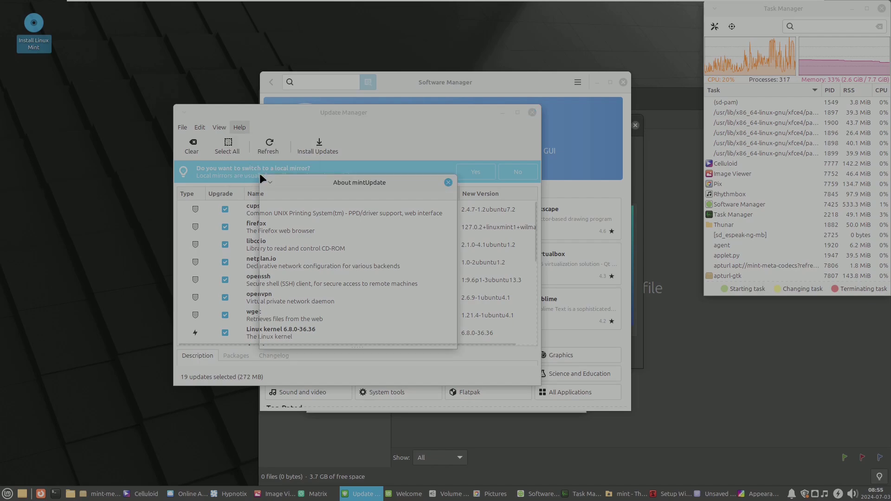
click(427, 333)
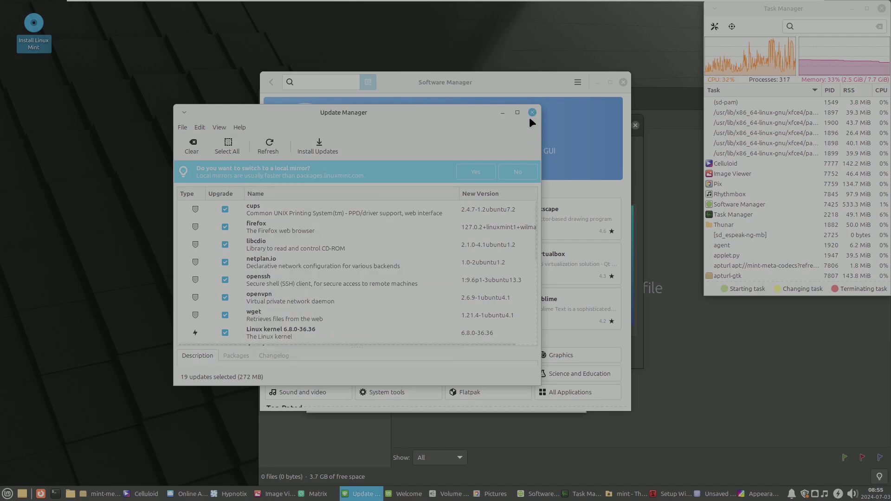
Maximize Update Manager, enlarge its list of available updates, and look through all the entries.
click(517, 111)
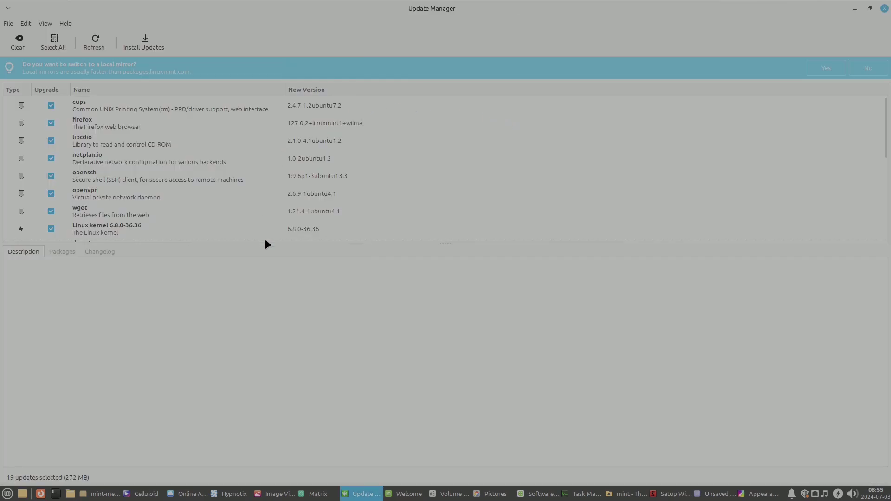
drag(264, 241, 277, 420)
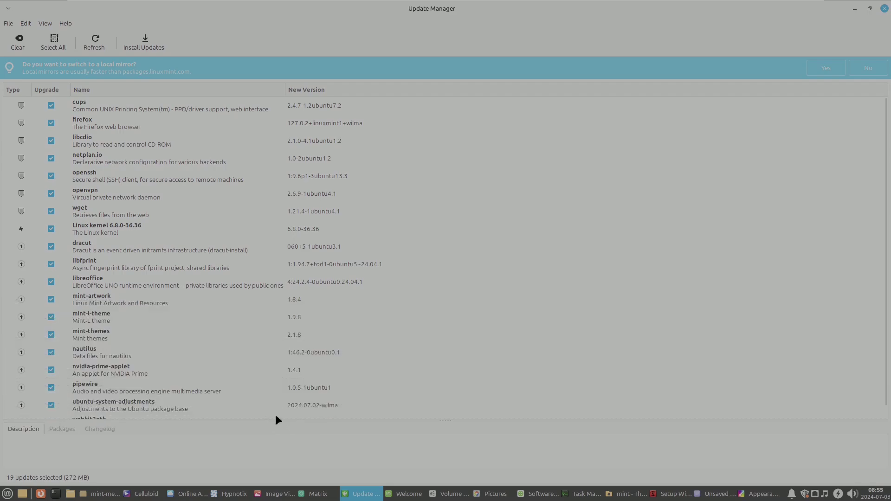
scroll(884, 407, down, 1)
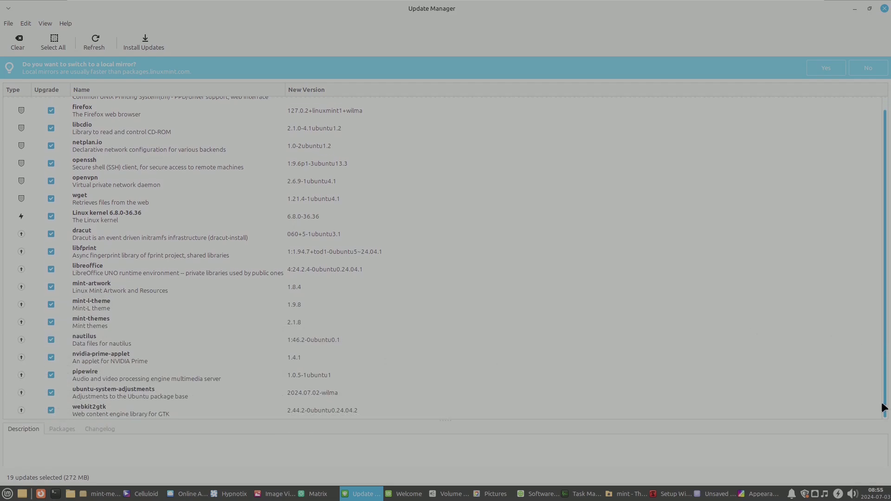
scroll(884, 386, up, 1)
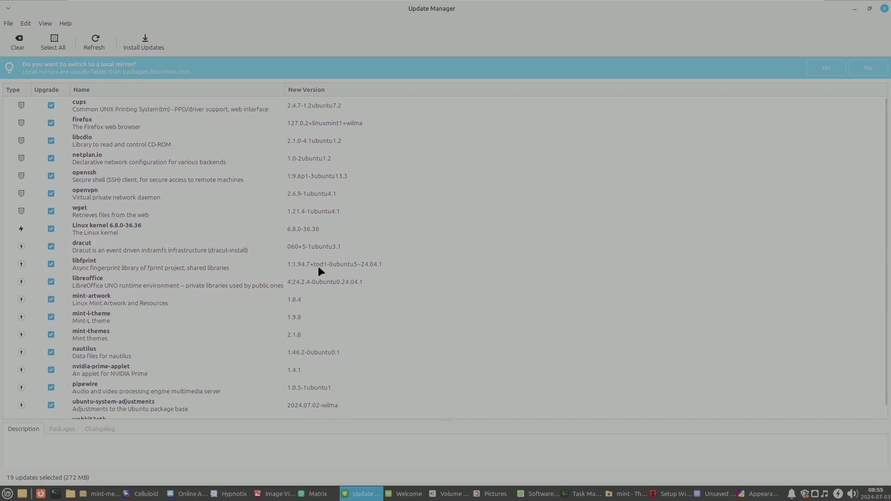
Recheck Update Manager's version information, and close the application.
click(62, 23)
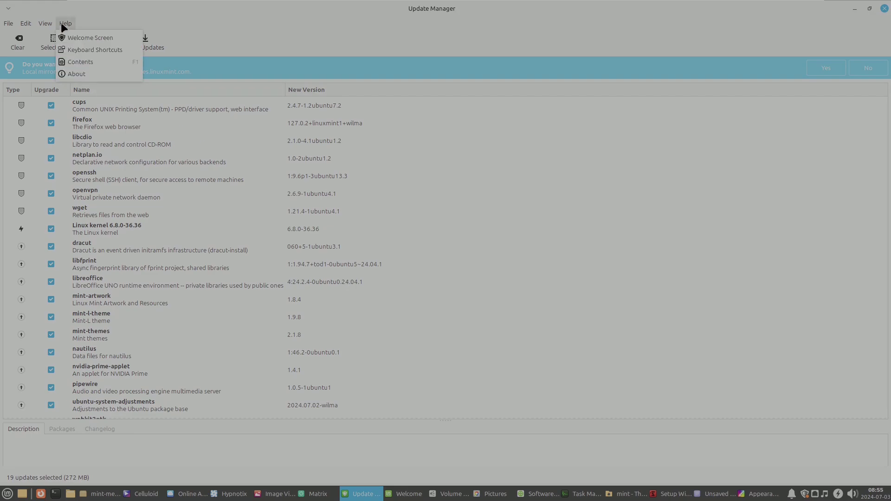
click(89, 70)
click(519, 333)
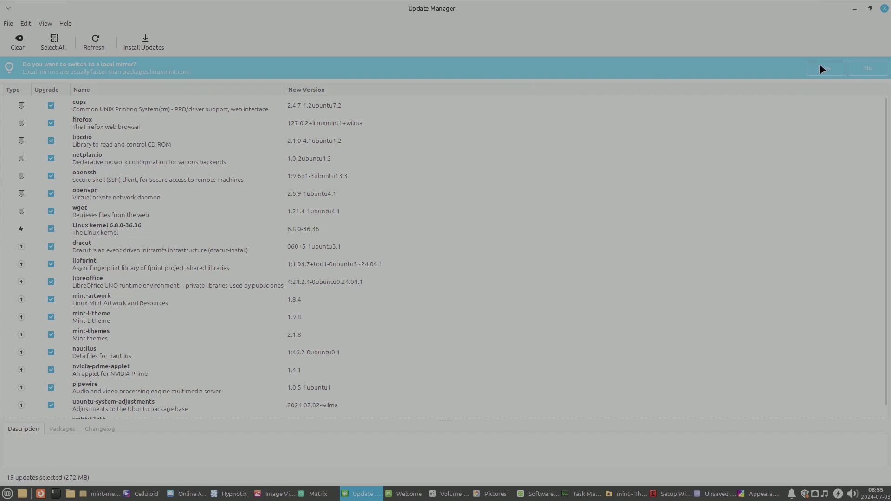
click(883, 9)
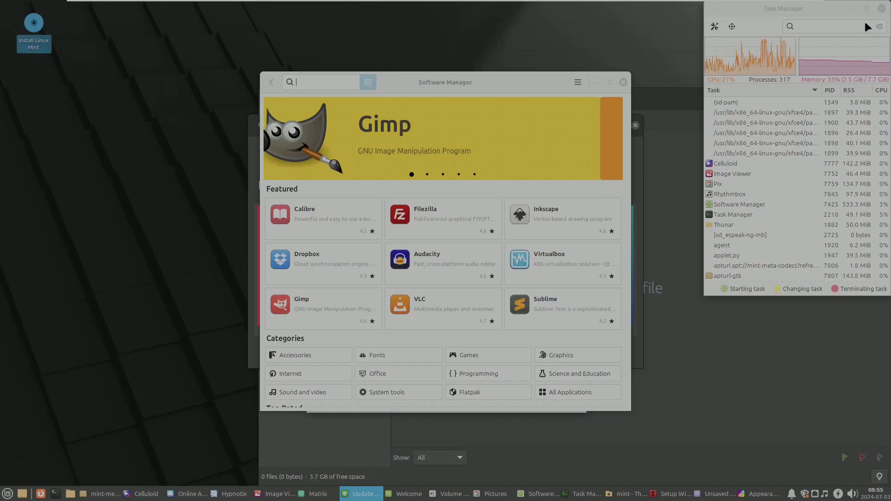
Bring the Pix image browser forward, check its version information, and close it.
click(615, 439)
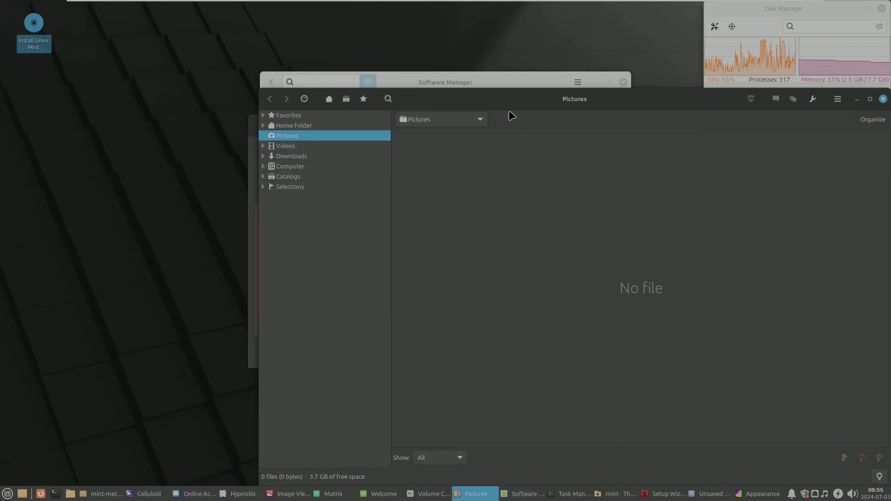
click(643, 74)
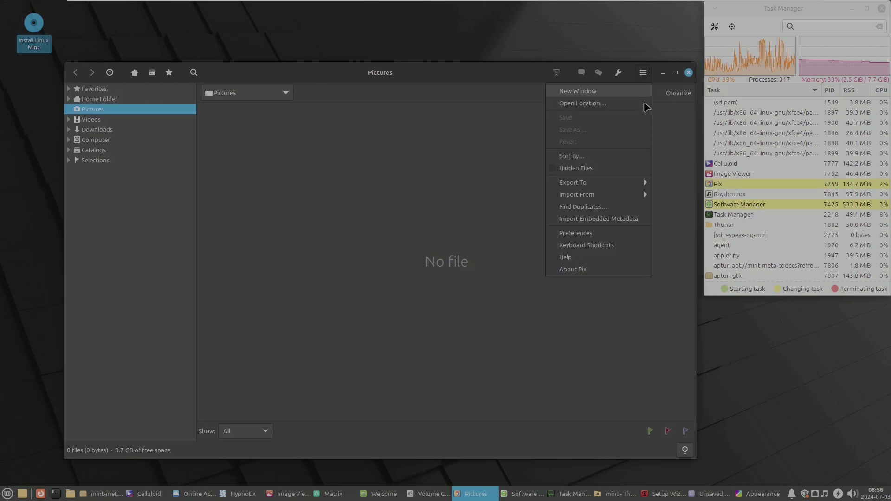
click(589, 273)
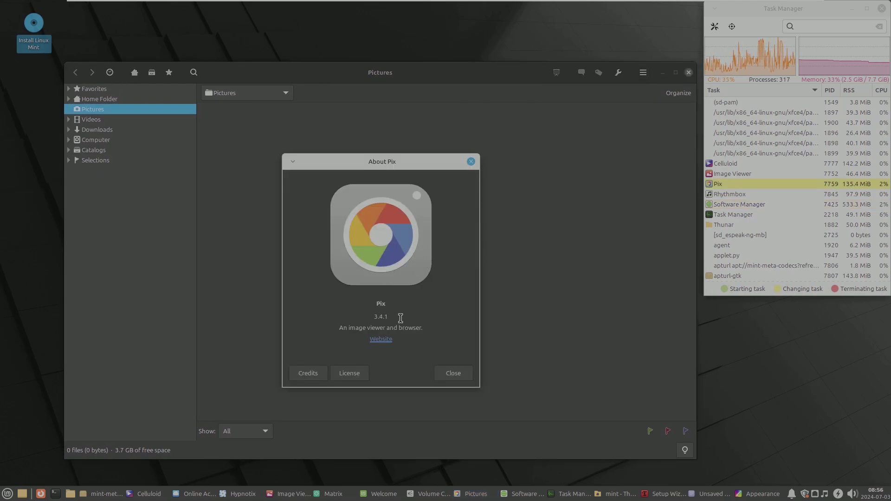
click(444, 373)
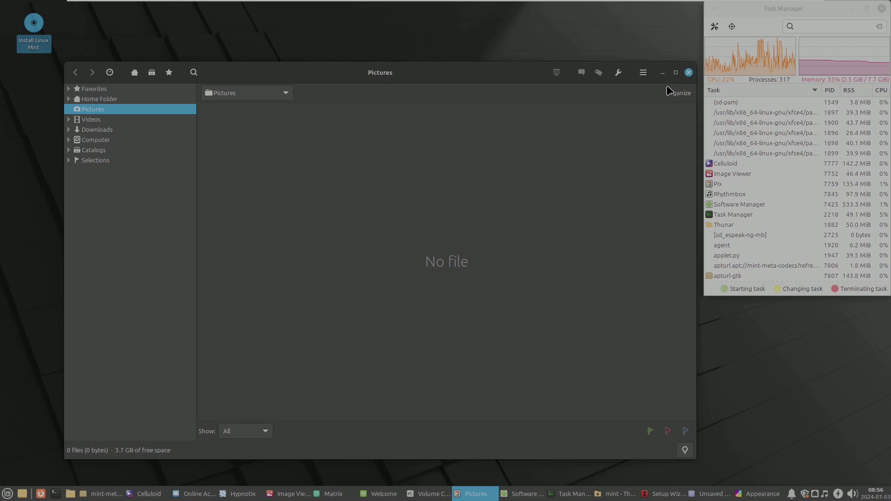
click(689, 72)
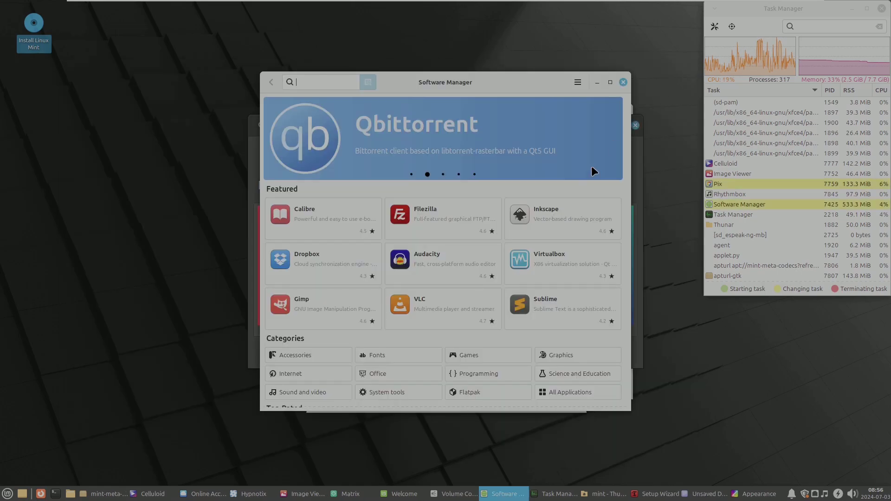
Review Volume Control's recording, output device, input device and sound card profile settings, and close it.
click(448, 495)
click(378, 164)
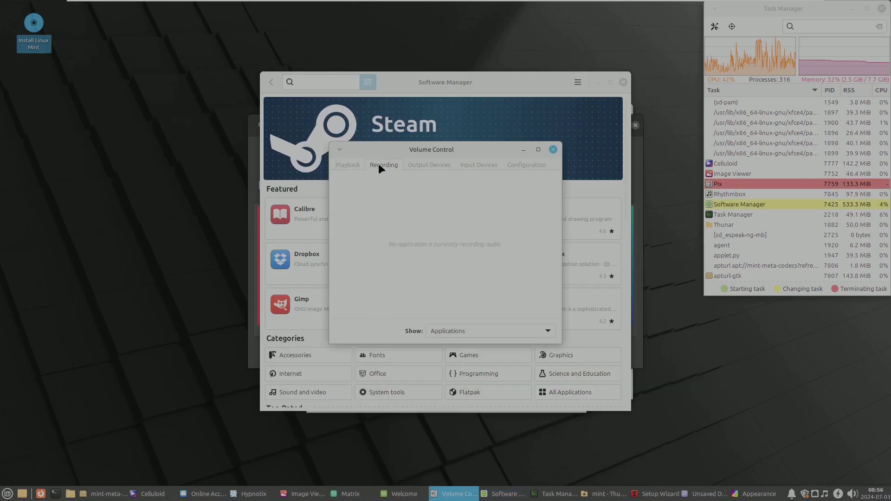
click(409, 163)
click(463, 165)
click(524, 167)
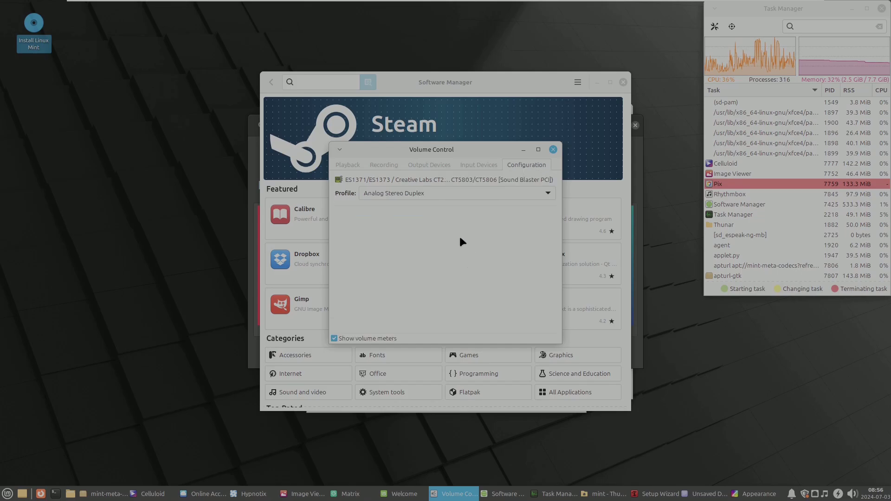
click(441, 191)
click(522, 179)
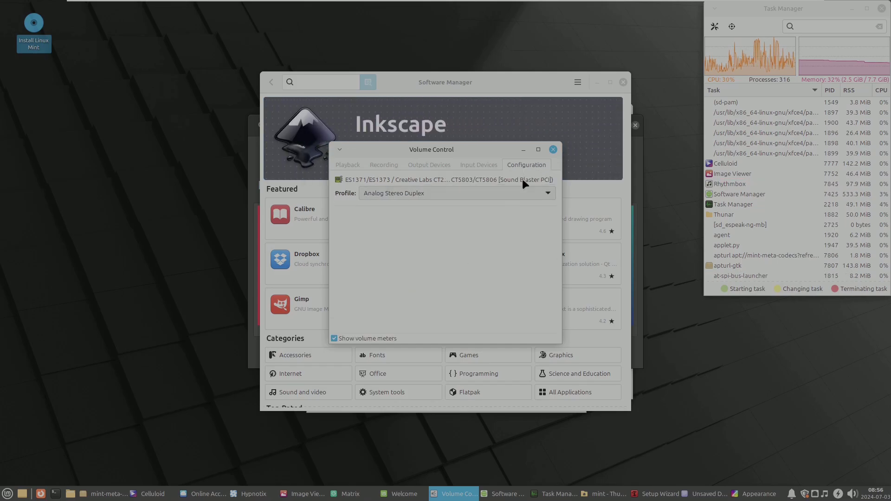
click(552, 149)
Bring Hypnotix forward, check its version information, and close it.
click(258, 159)
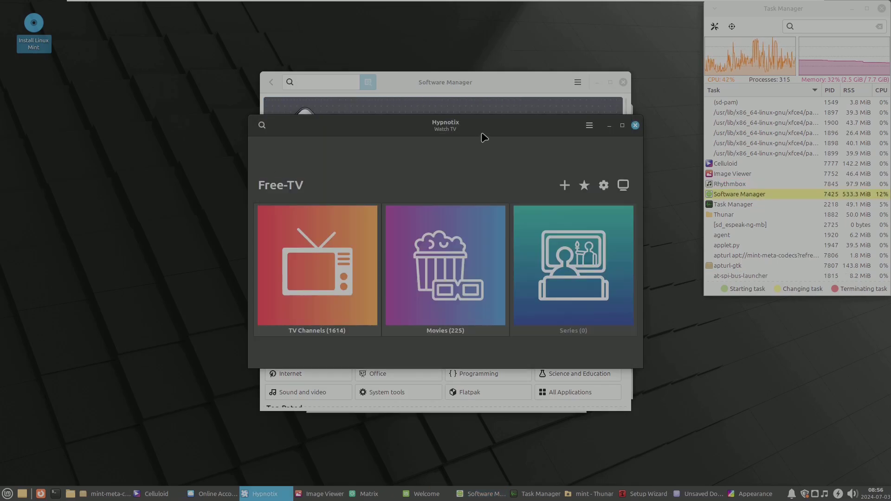
click(589, 125)
click(600, 168)
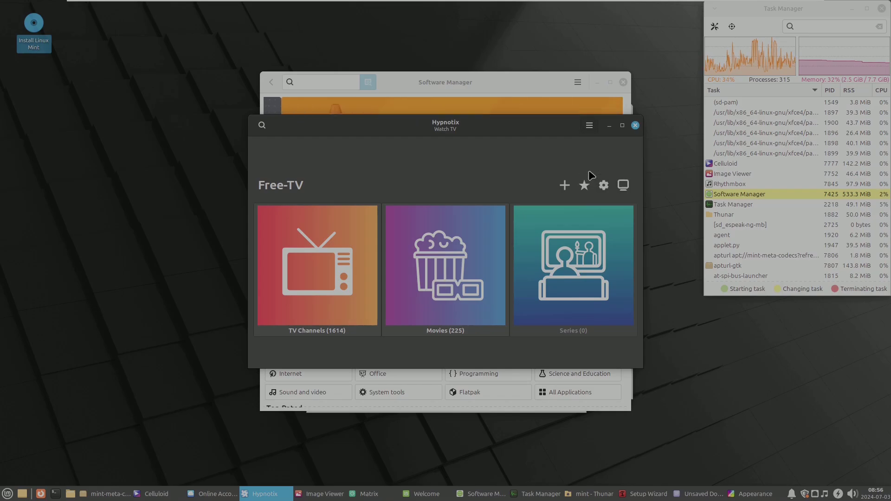
click(529, 324)
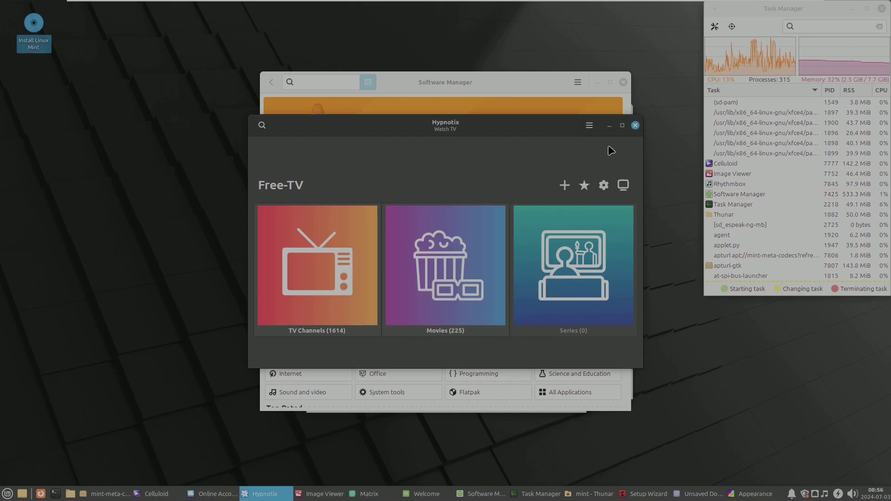
click(635, 125)
Move Software Manager aside, check Image Viewer's version information, and close Image Viewer.
drag(533, 84, 362, 83)
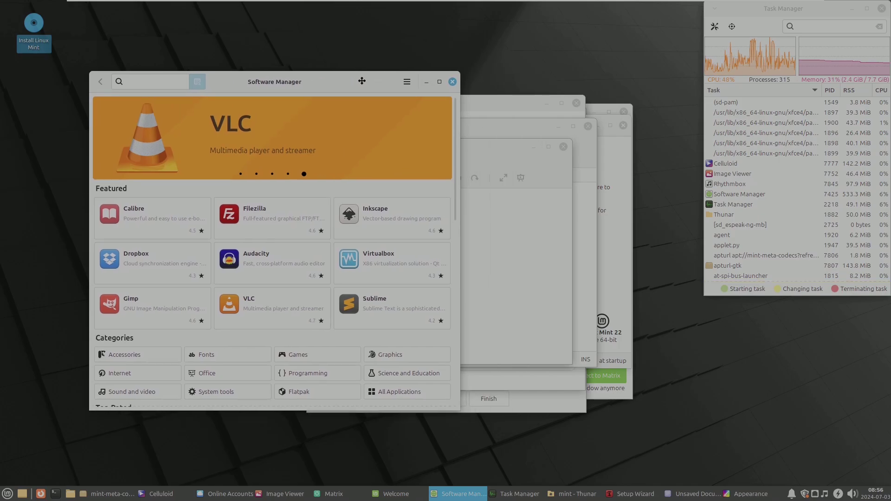
click(537, 166)
click(404, 162)
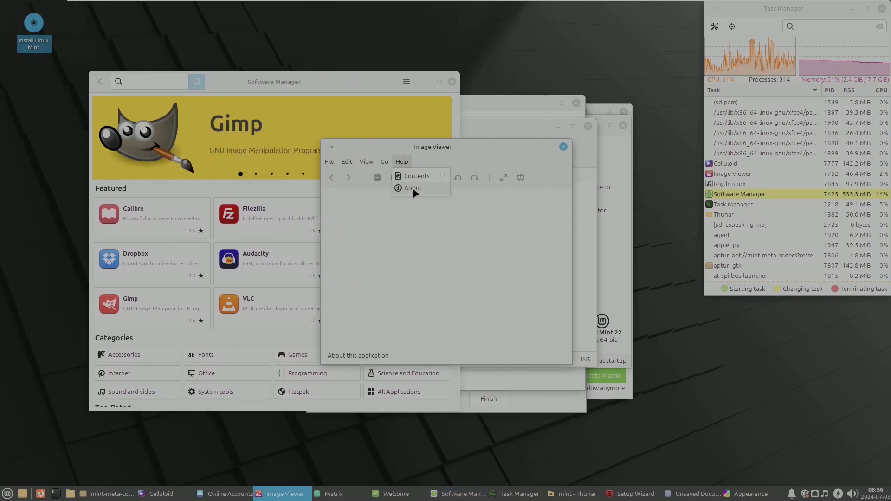
click(412, 188)
click(518, 341)
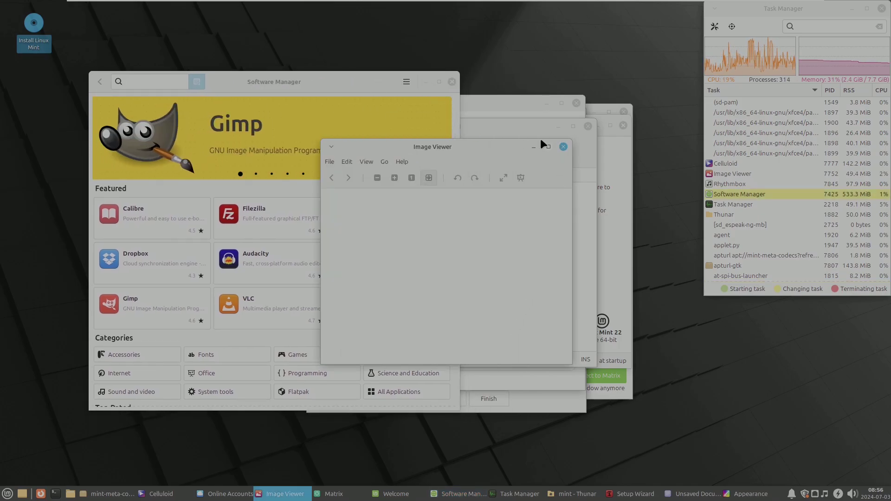
click(560, 146)
Bring the xed text editor forward, check its version information, and close it.
click(490, 138)
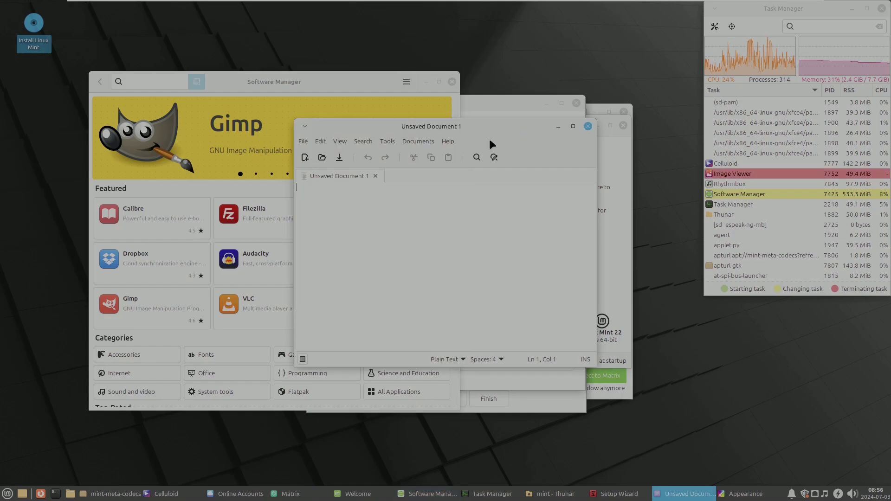
click(448, 141)
click(459, 182)
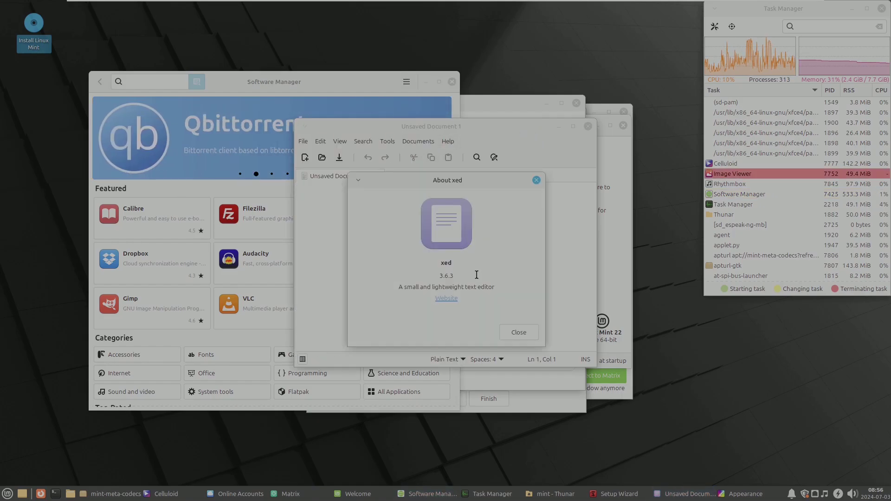
click(520, 332)
click(588, 125)
View the Google sign-in prompt in Online Accounts, dismiss it without signing in, and close Online Accounts.
click(568, 143)
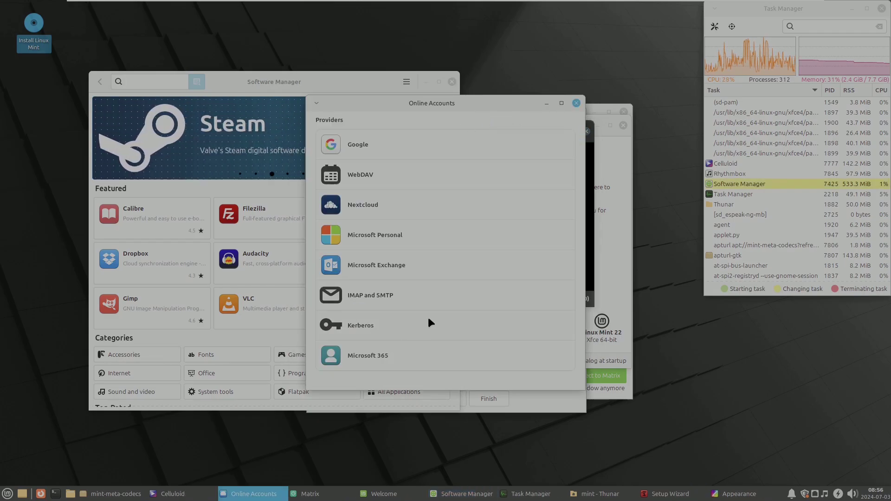
click(372, 142)
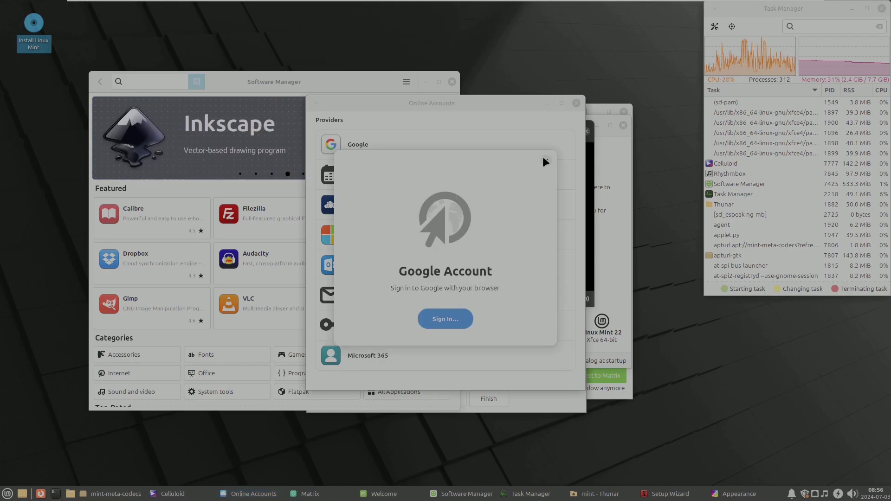
click(545, 160)
click(576, 103)
Bring Celluloid forward, check its version information, and close it.
click(541, 188)
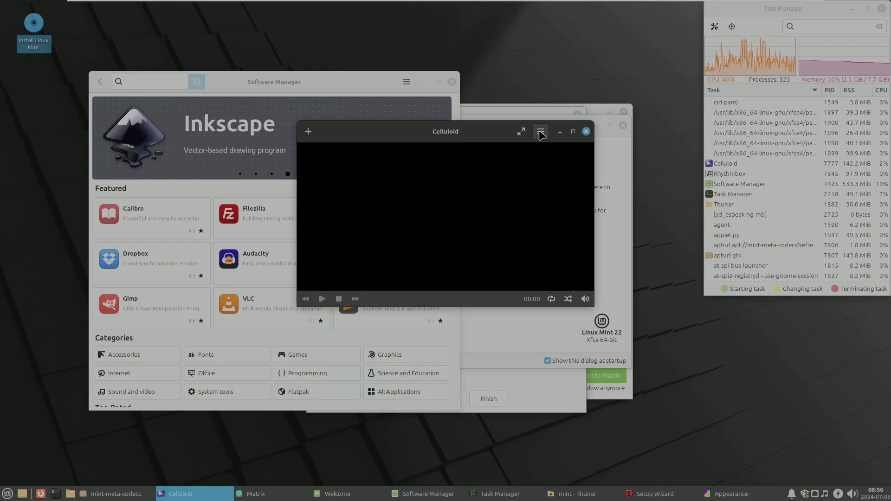
click(541, 134)
click(549, 255)
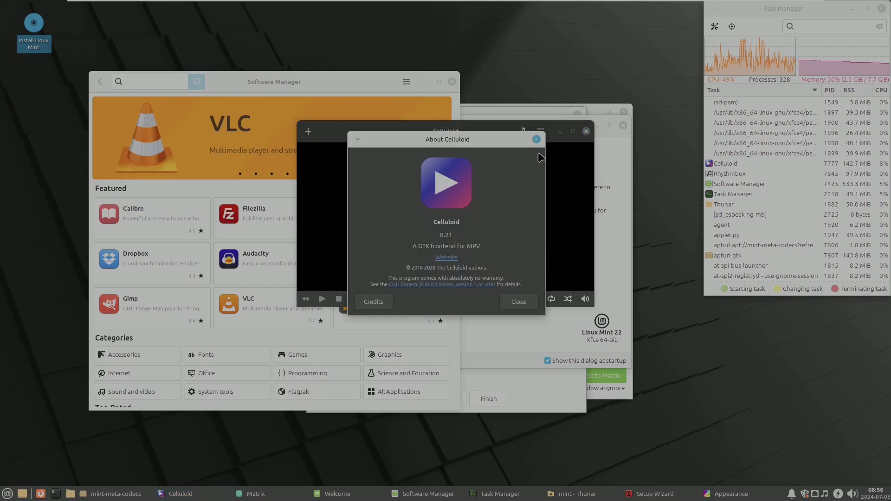
click(536, 139)
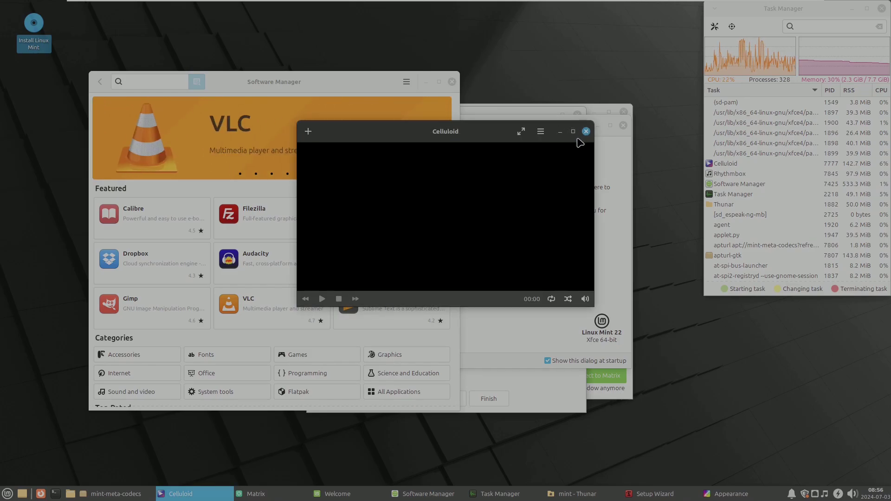
click(586, 132)
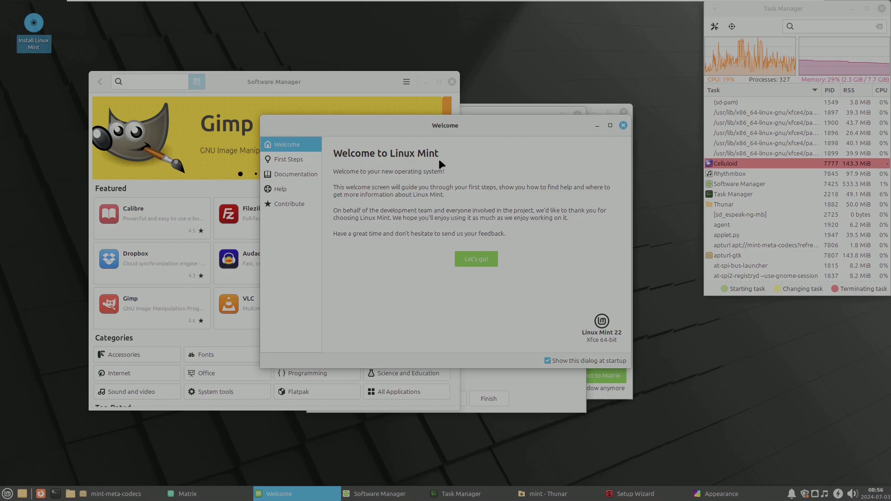
View the First Steps and Documentation pages of the Welcome window at full size, and close the window.
click(292, 157)
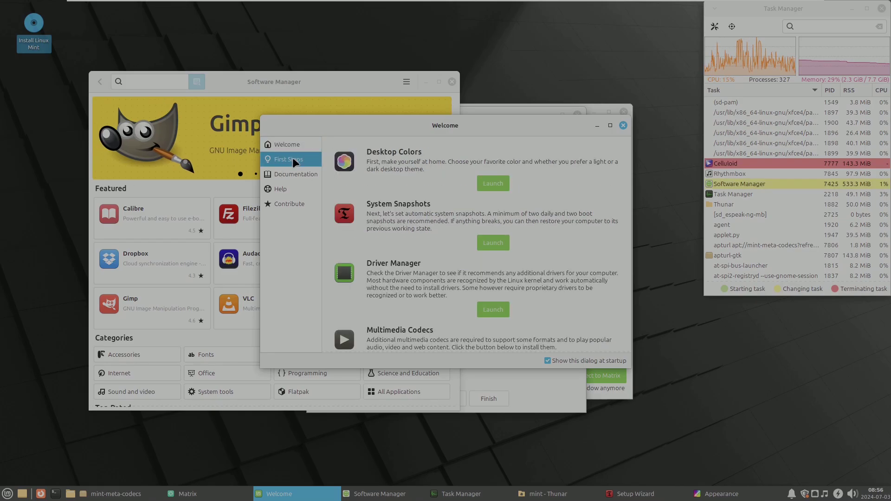
click(609, 124)
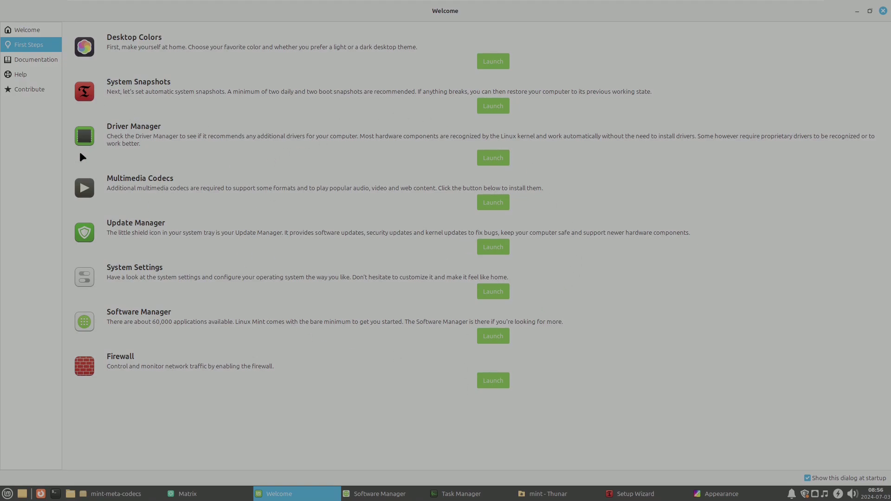
click(31, 64)
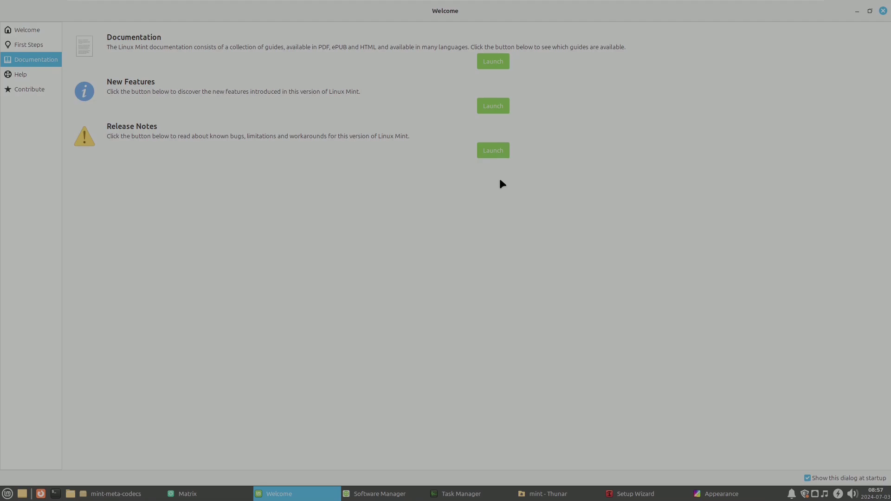
click(882, 12)
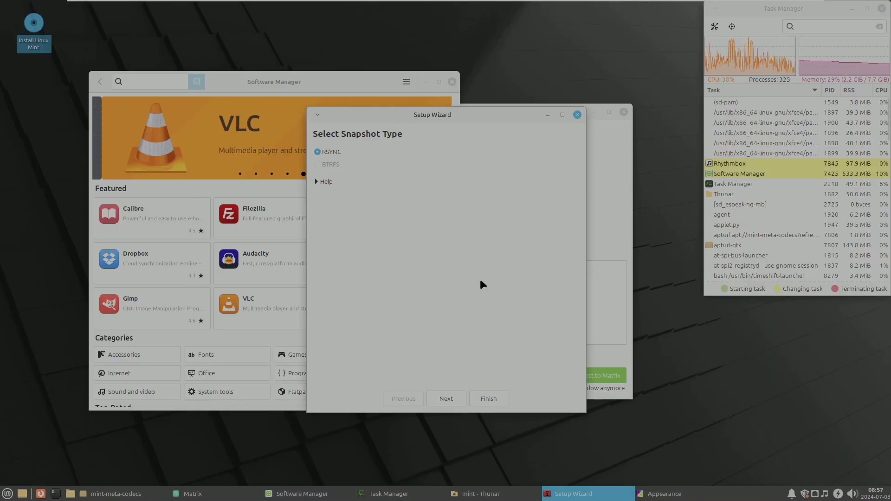
Finish the snapshot Setup Wizard, check Timeshift's version information, and close Timeshift.
click(502, 400)
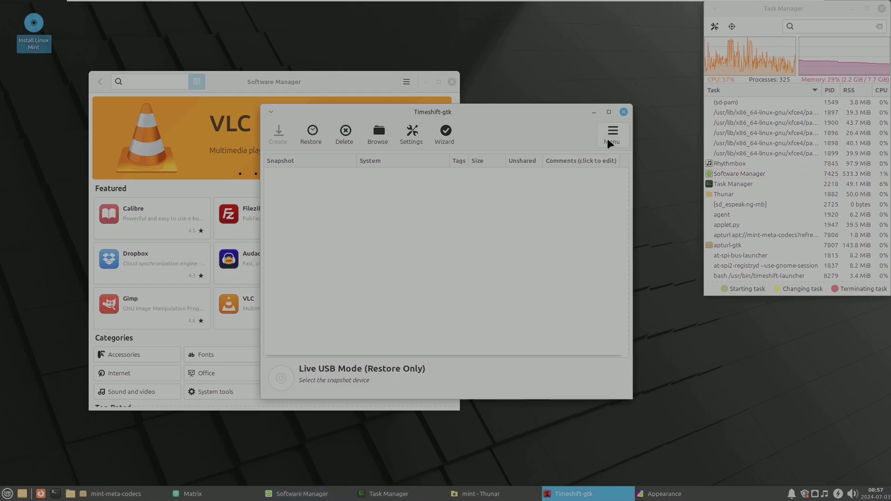
click(618, 152)
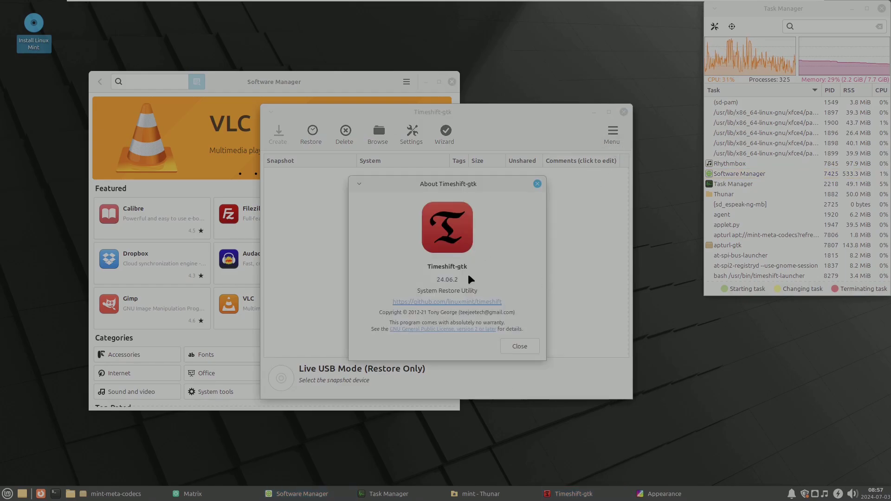
click(515, 346)
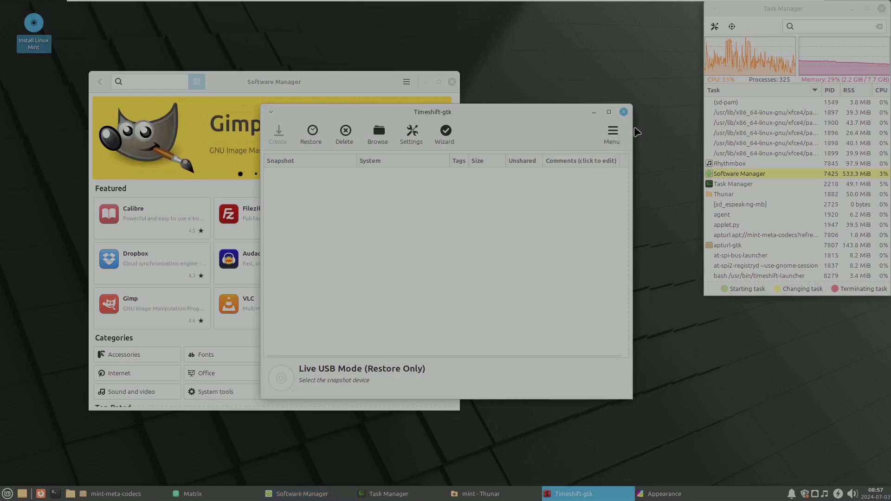
click(623, 112)
Close the Matrix window, and read the mint-meta-codecs package description before dismissing its prompt without installing.
click(566, 166)
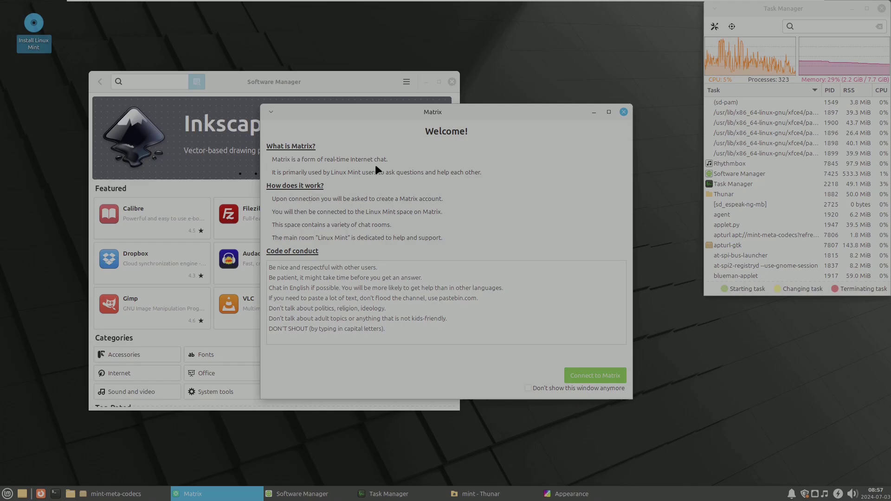
click(623, 112)
click(513, 219)
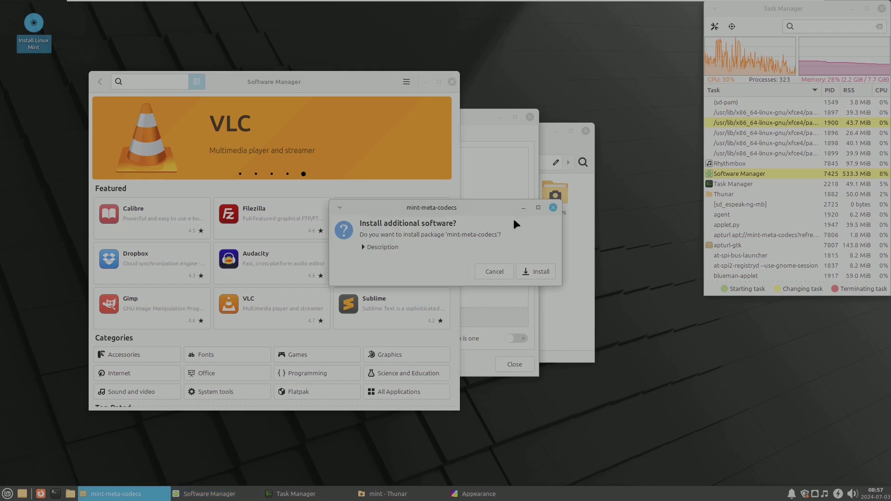
click(383, 246)
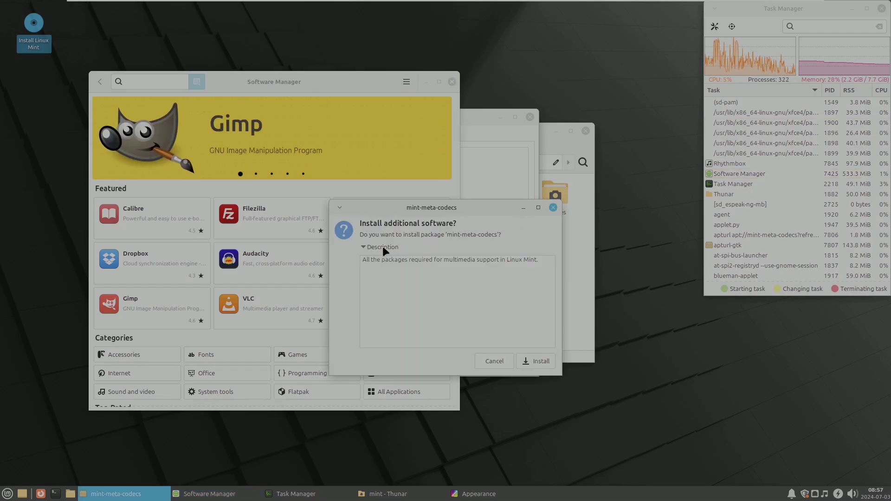
click(553, 208)
Move the Appearance window clear of the others and apply Mint-Y-Pink as both the style and the icon theme.
click(500, 139)
drag(466, 134, 550, 194)
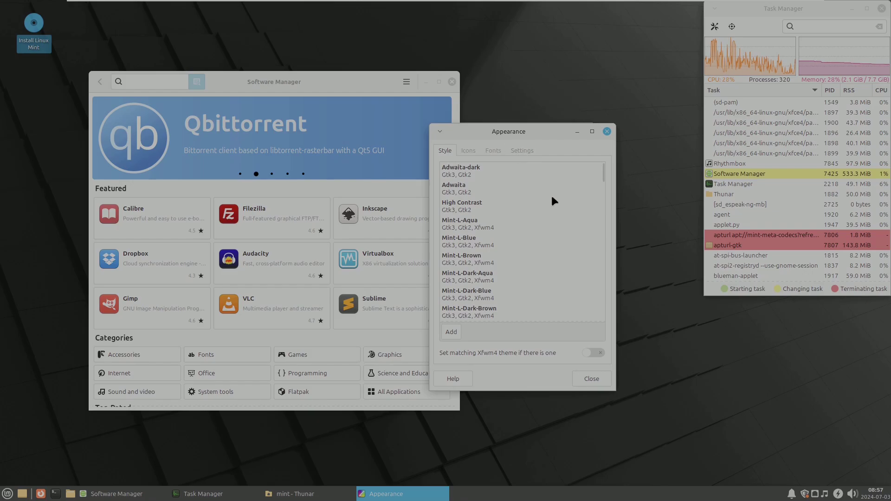
drag(603, 171, 600, 269)
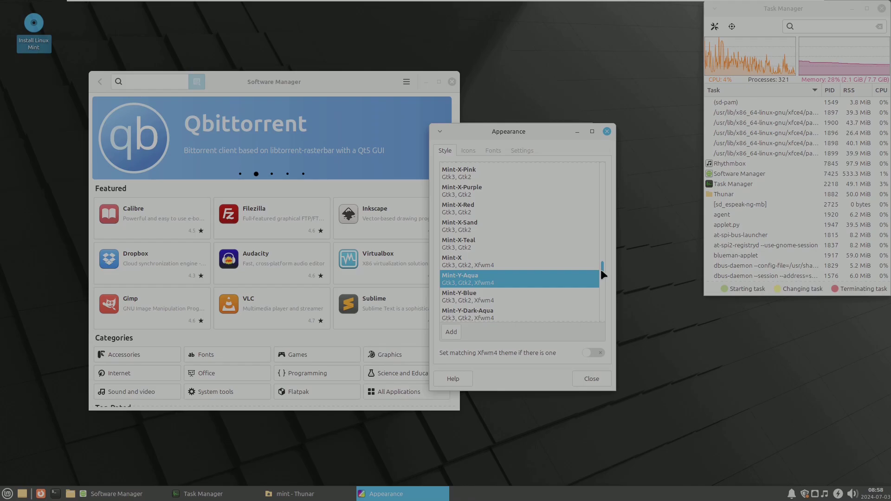
drag(600, 269, 589, 321)
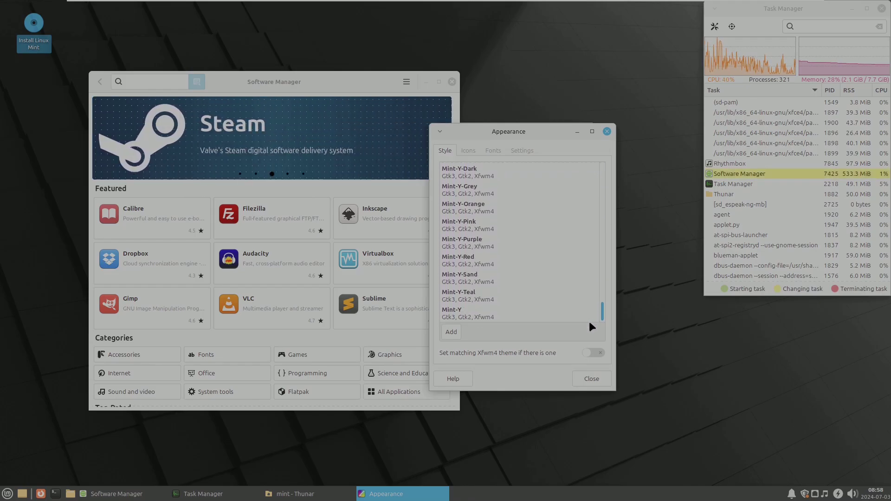
click(495, 232)
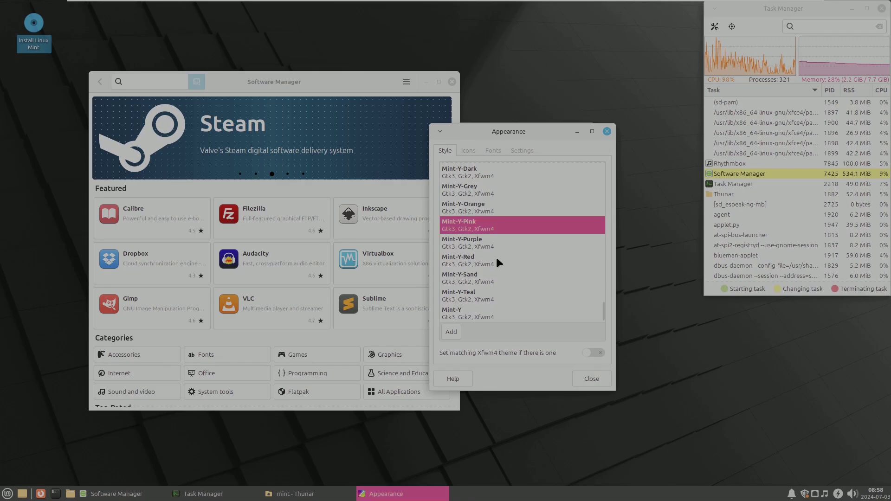
click(477, 149)
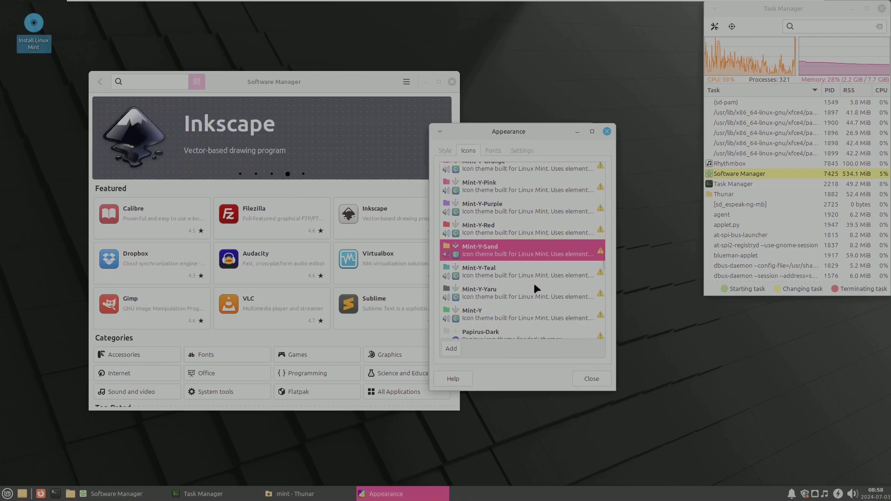
click(496, 189)
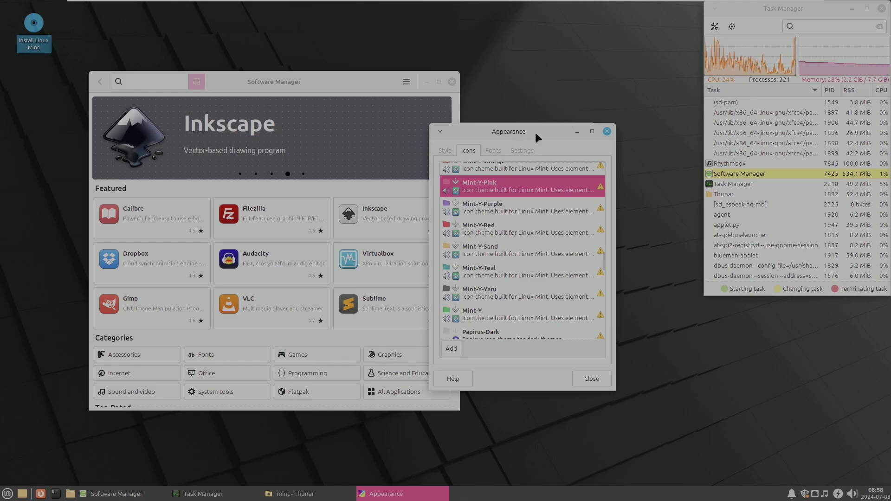
View Appearance's font settings and window scaling options without changing them, and close Appearance.
click(497, 151)
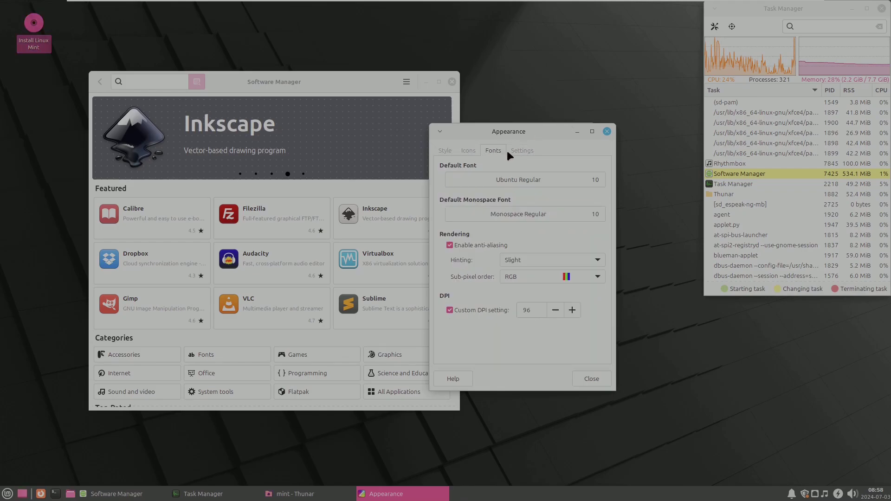
click(523, 150)
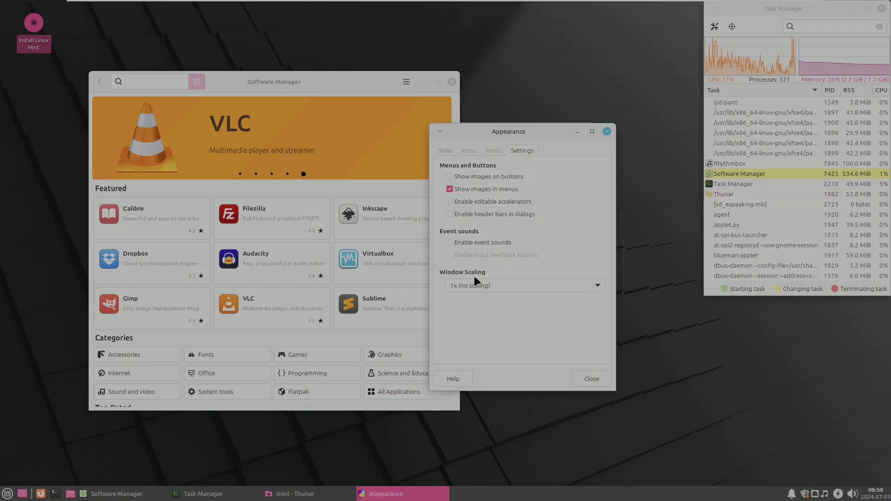
click(583, 285)
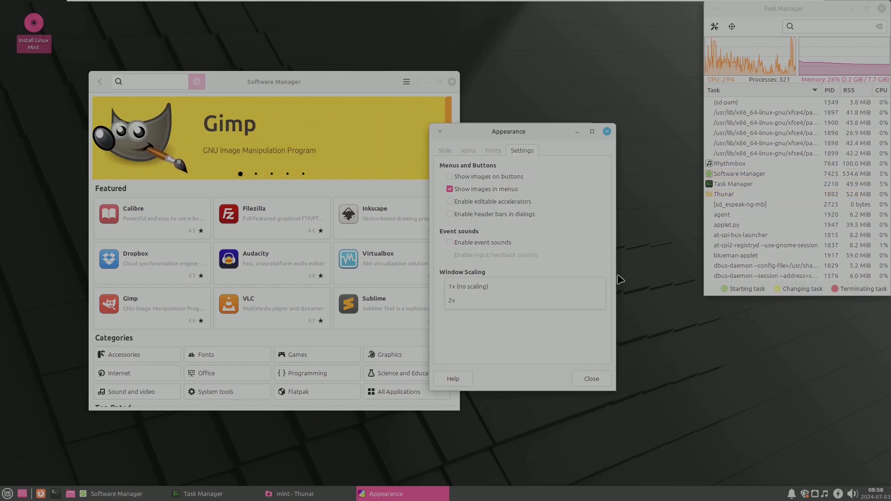
click(598, 377)
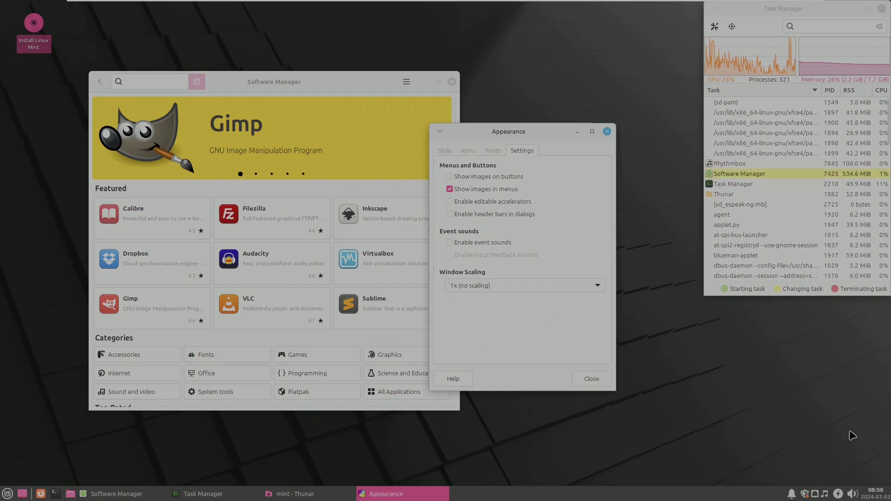
click(607, 131)
Bring the Thunar file manager forward, check its version information, and dismiss the information dialog.
click(515, 130)
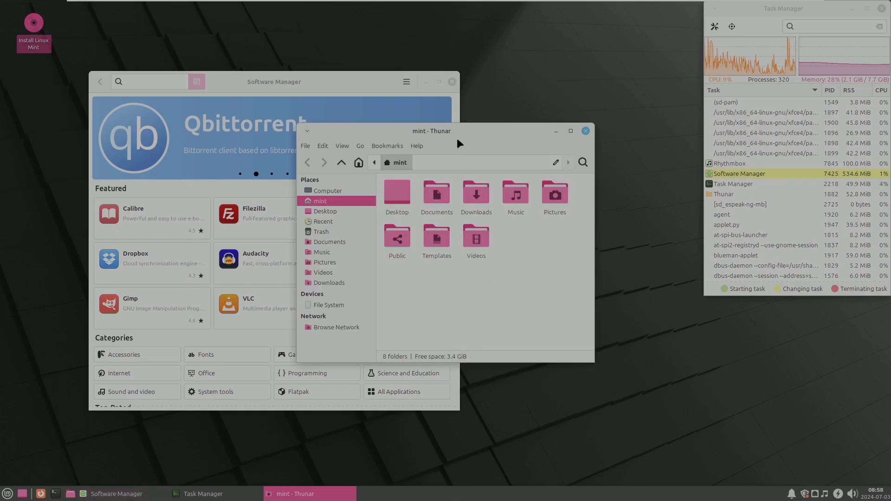
click(417, 146)
click(433, 173)
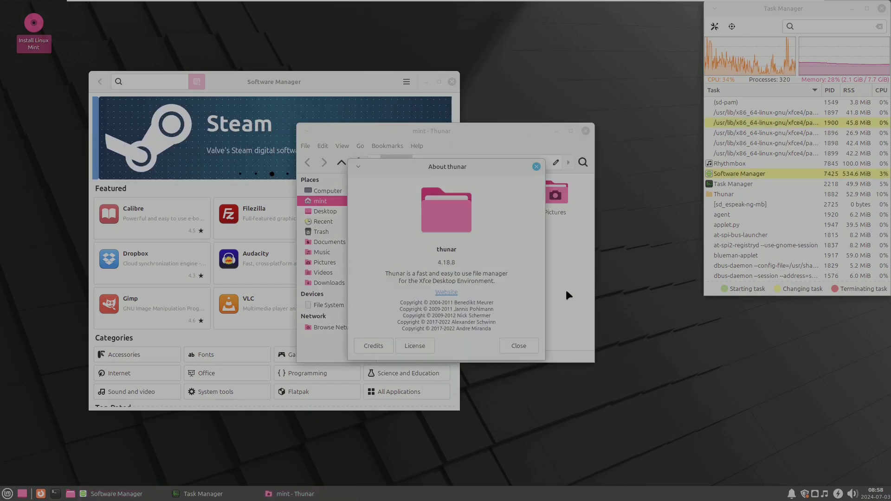
click(517, 346)
Maximize Thunar, open the lib folder in File System, and show its contents in List View.
click(570, 131)
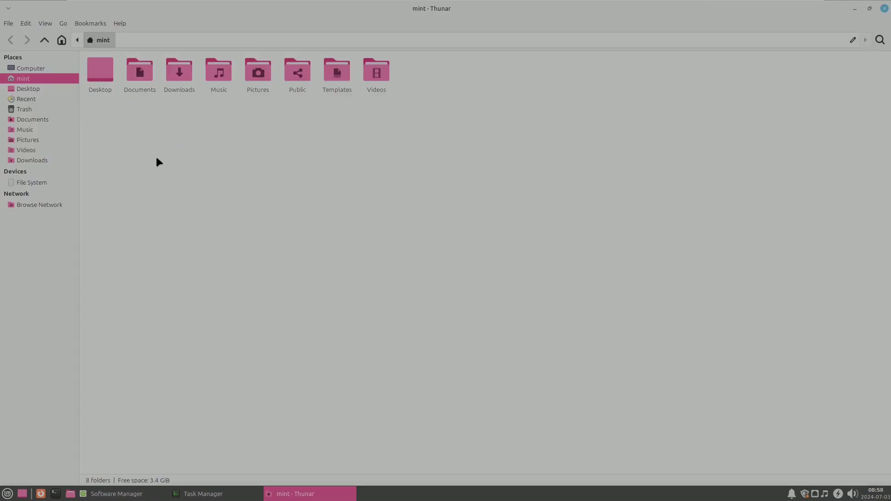
click(37, 185)
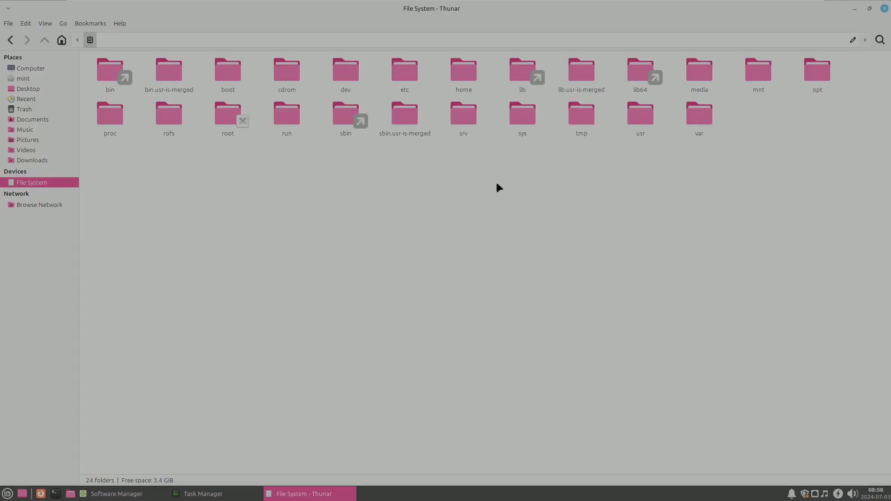
double_click(519, 82)
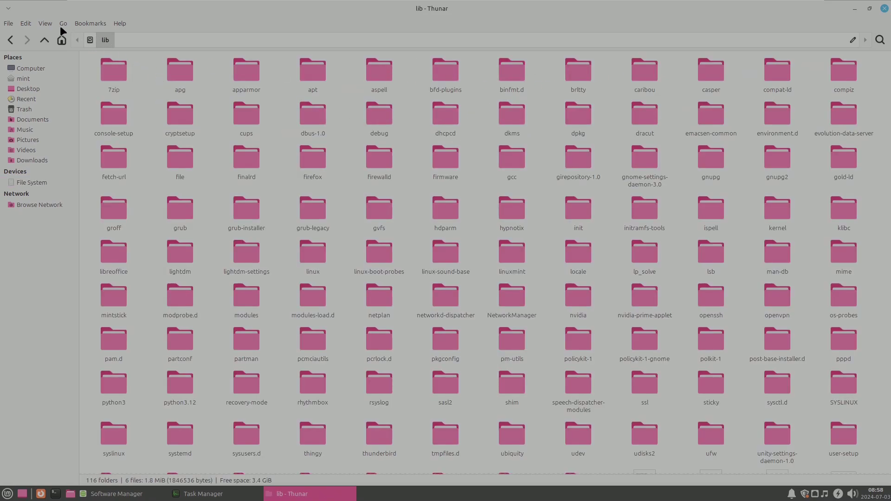
click(44, 25)
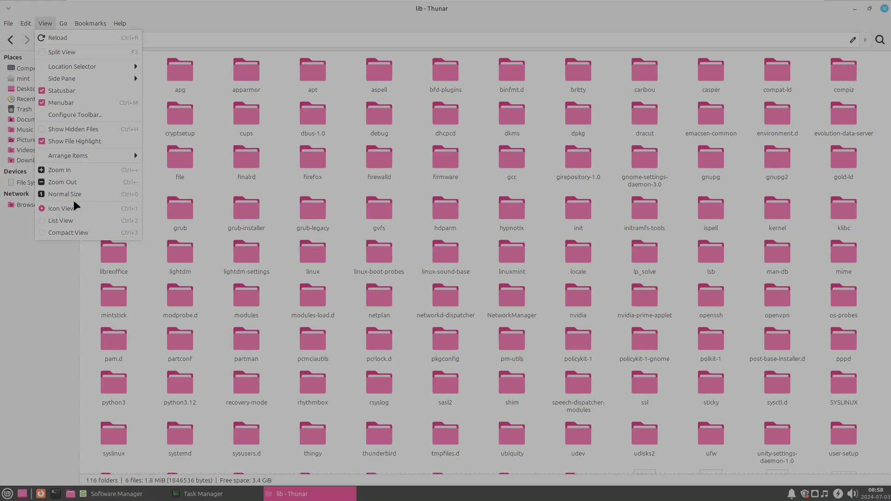
click(44, 223)
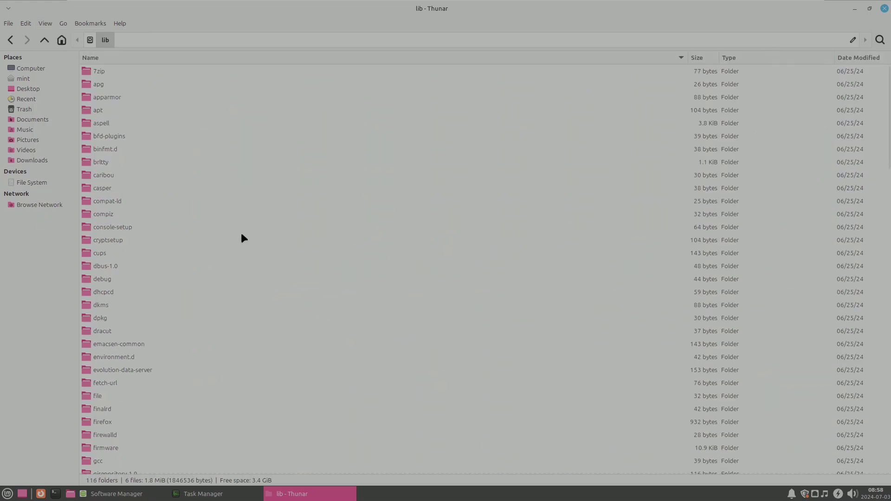
Look through Thunar's side pane, behavior, advanced and shortcut preferences without changing them, and close Thunar.
click(120, 23)
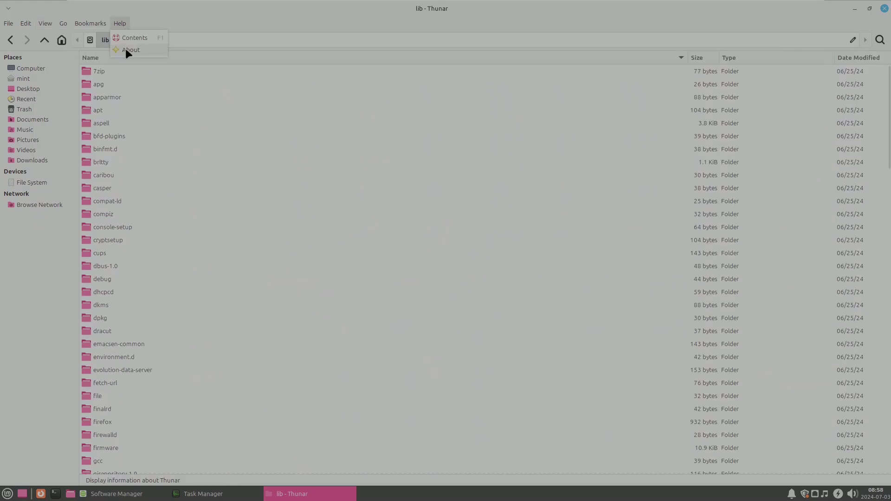
click(26, 23)
click(49, 229)
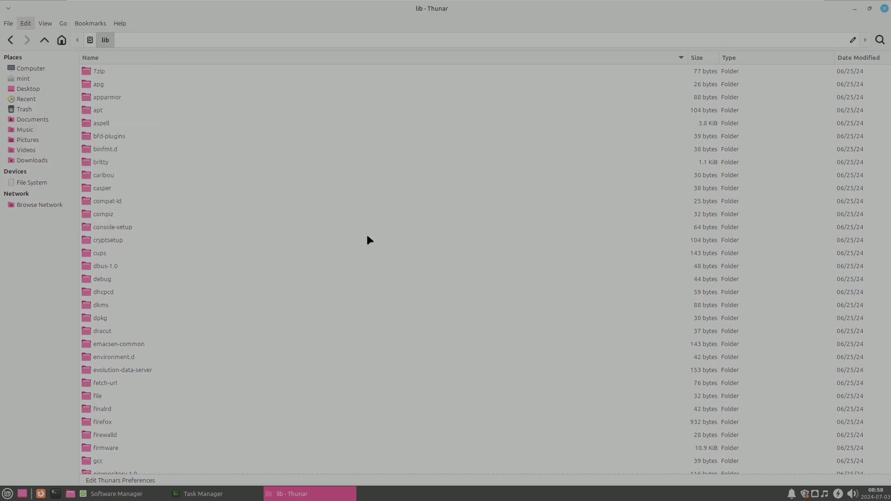
click(372, 123)
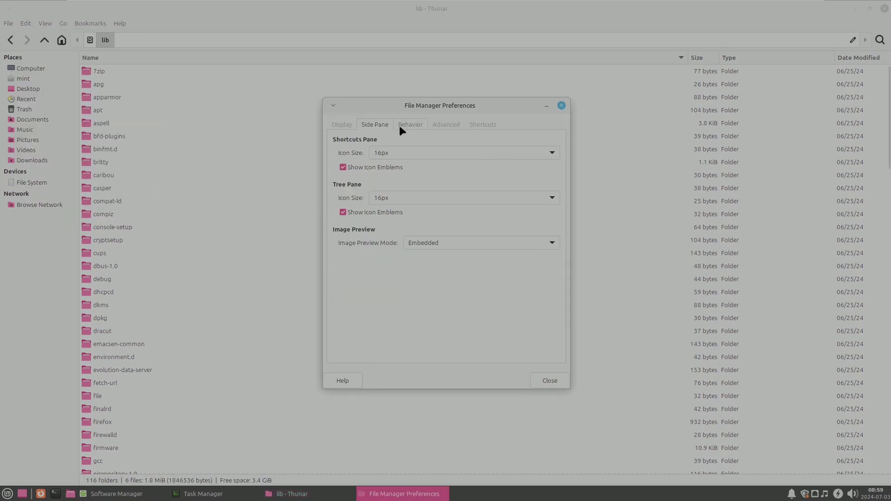
click(410, 124)
click(439, 125)
click(484, 124)
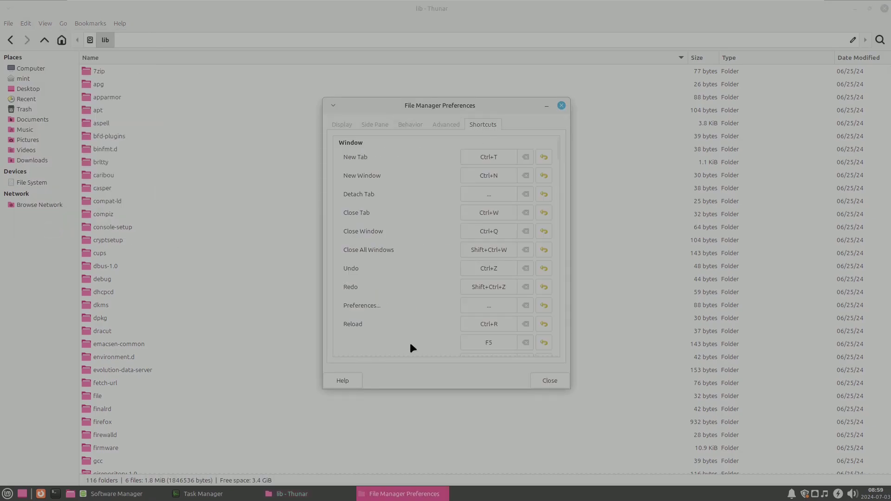
click(550, 380)
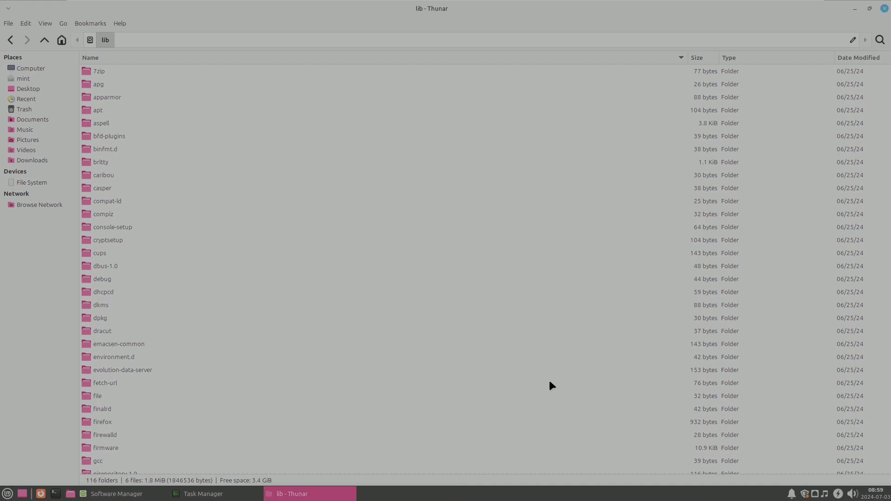
click(884, 10)
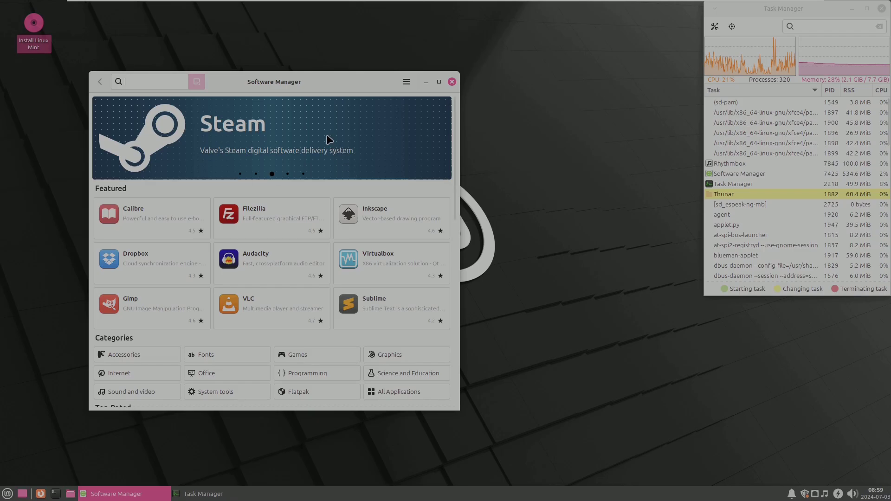
Move the Software Manager window up slightly, check its version information, and dismiss the information dialog.
drag(299, 82, 321, 56)
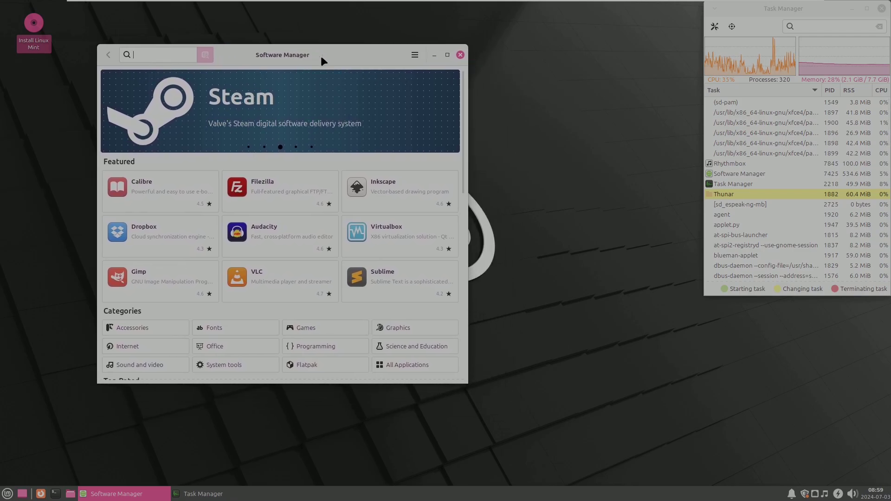
click(415, 55)
click(425, 110)
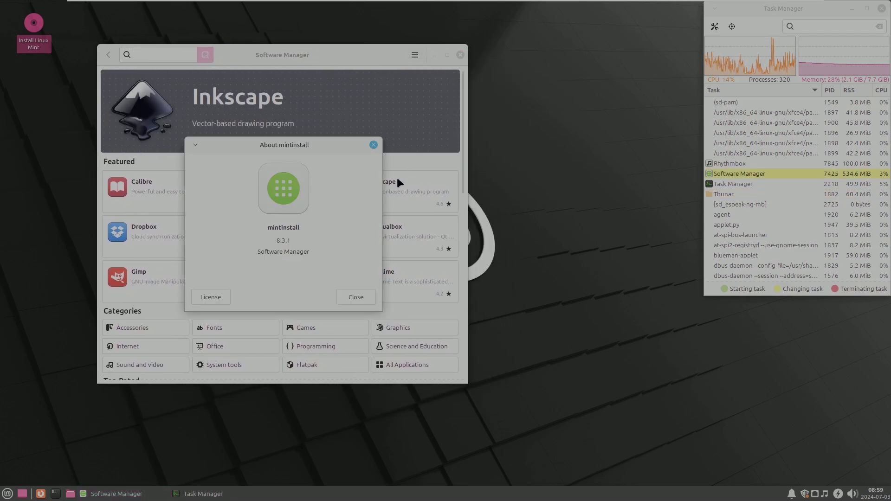
double_click(283, 241)
click(374, 145)
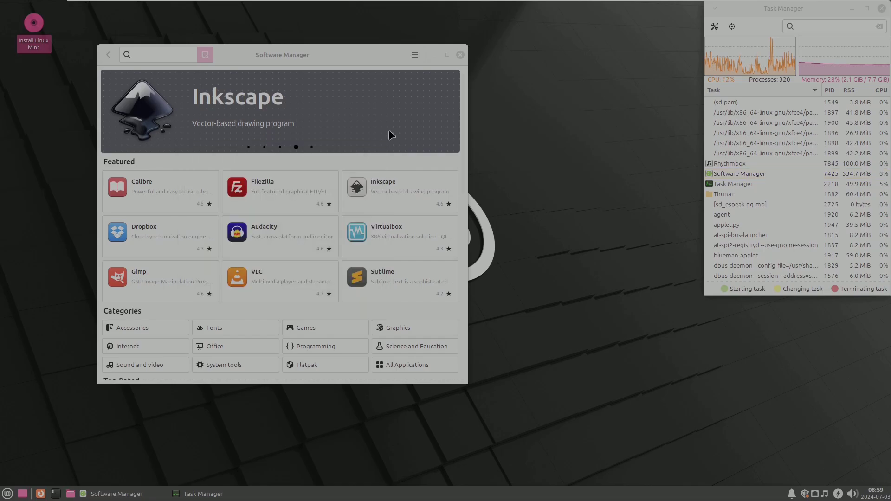
Maximize Software Manager, review its search and Flatpak preferences without changing them, and return to the main page.
double_click(359, 52)
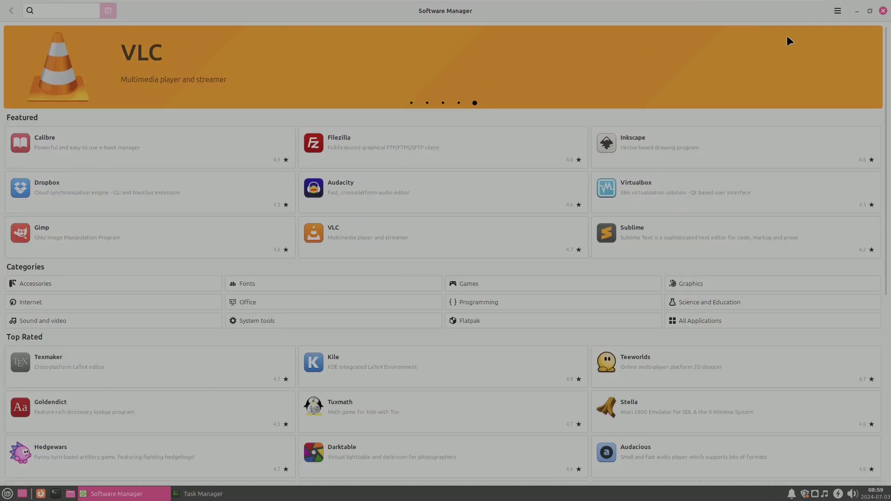
click(837, 11)
click(776, 49)
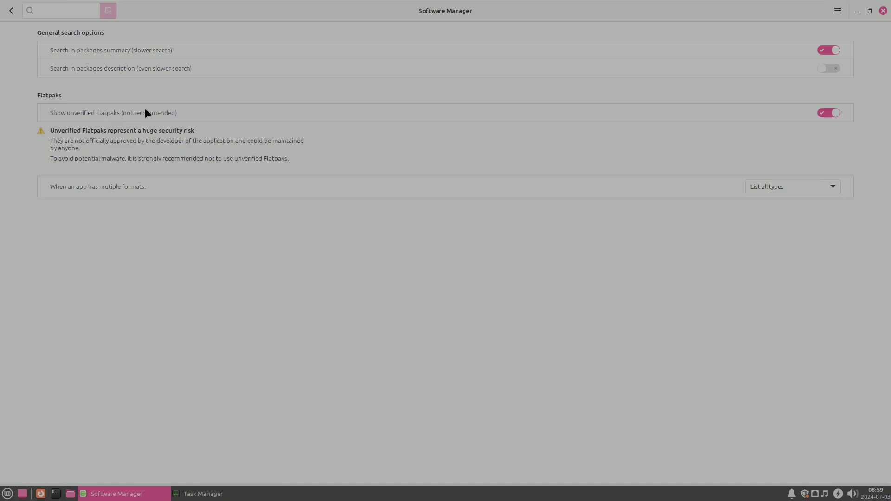
click(11, 11)
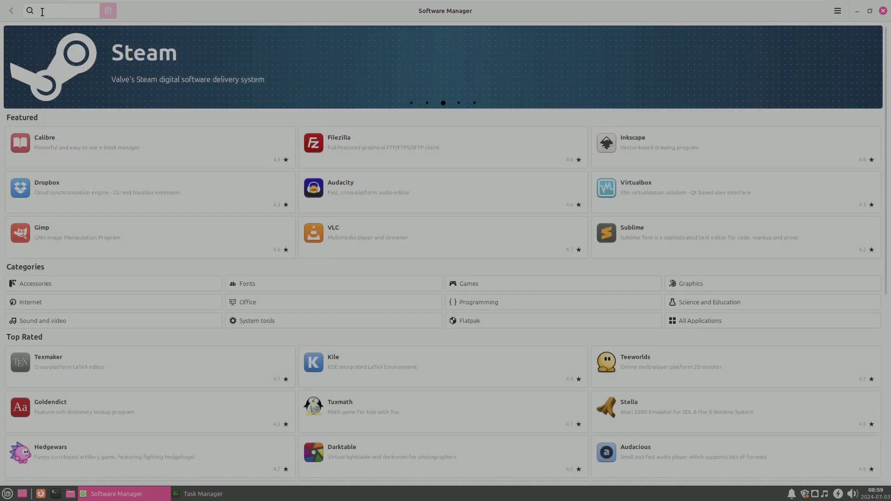
Search Software Manager for chrome, view the Google Chrome details page, and close Software Manager without installing anything.
text(chrome)
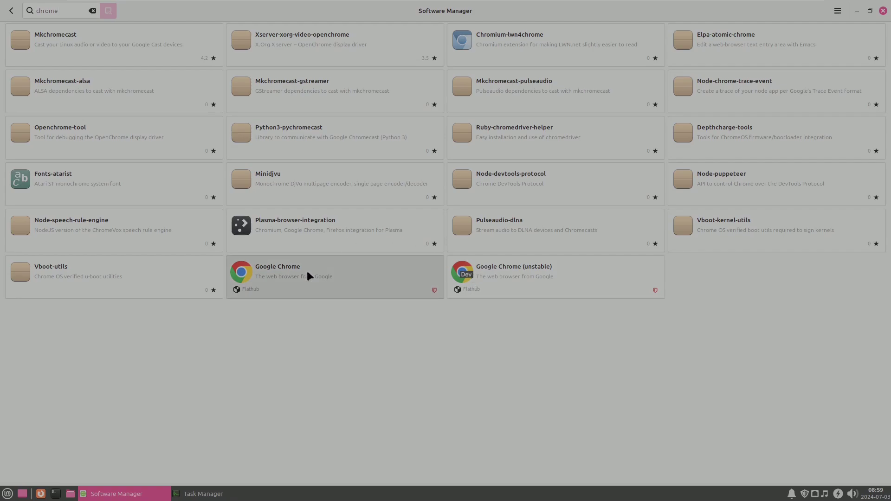
click(307, 271)
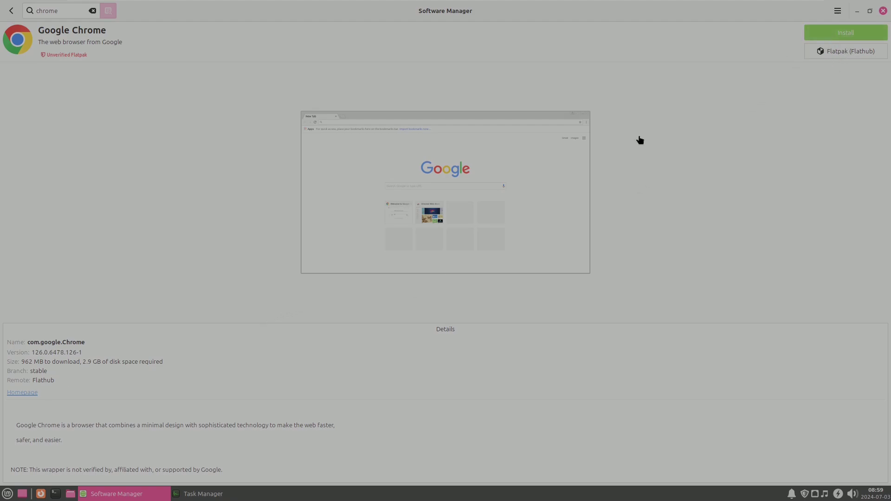
click(836, 11)
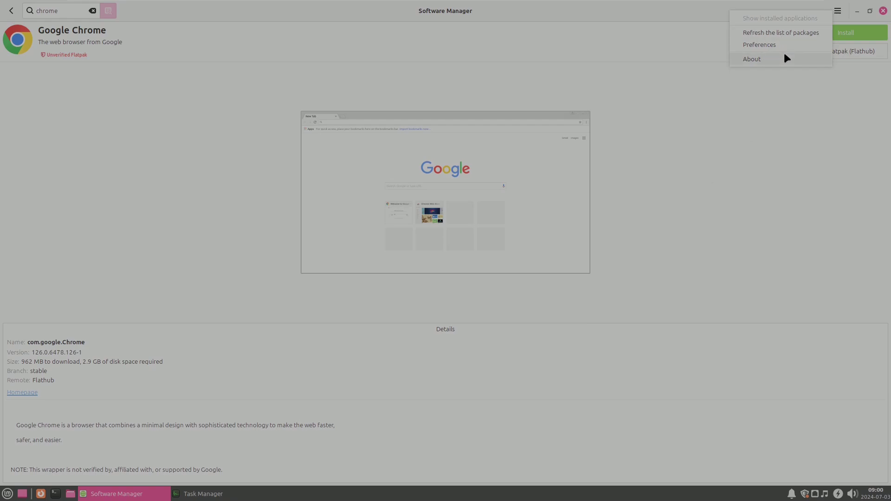
click(776, 146)
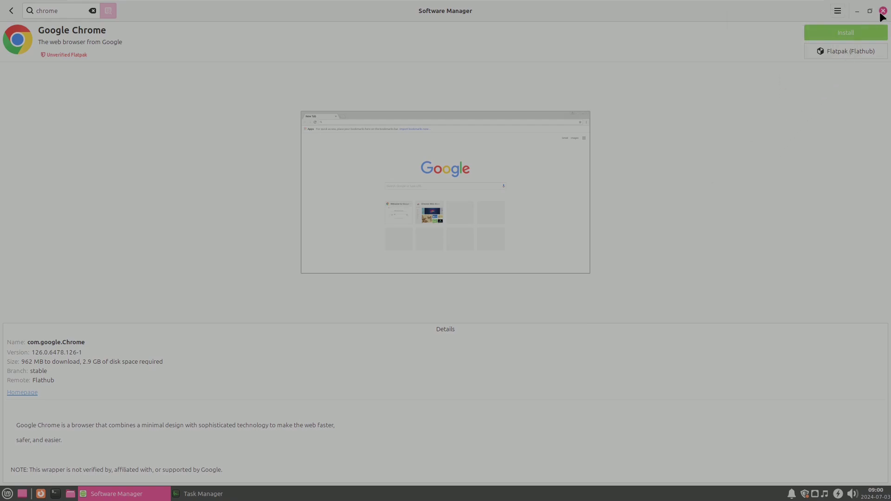
click(881, 14)
Open the Desktop settings, move the window to the screen corner, and enlarge it to show the whole wallpaper collection.
right_click(253, 143)
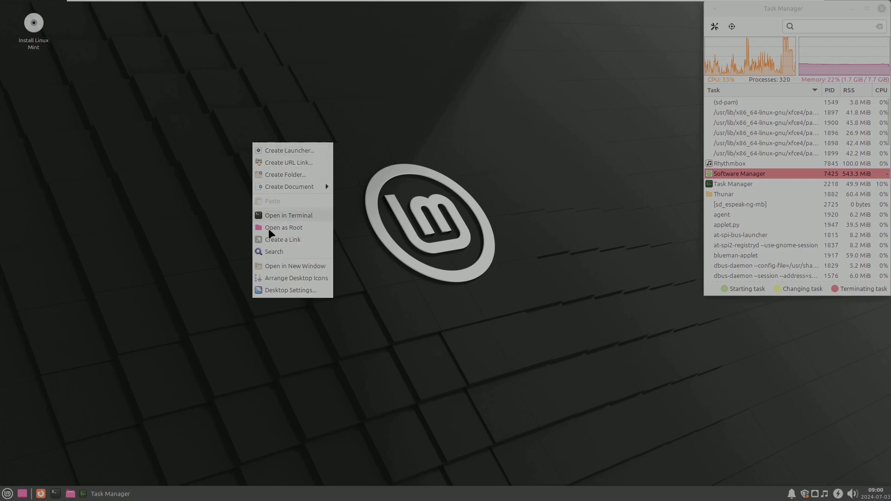
click(280, 291)
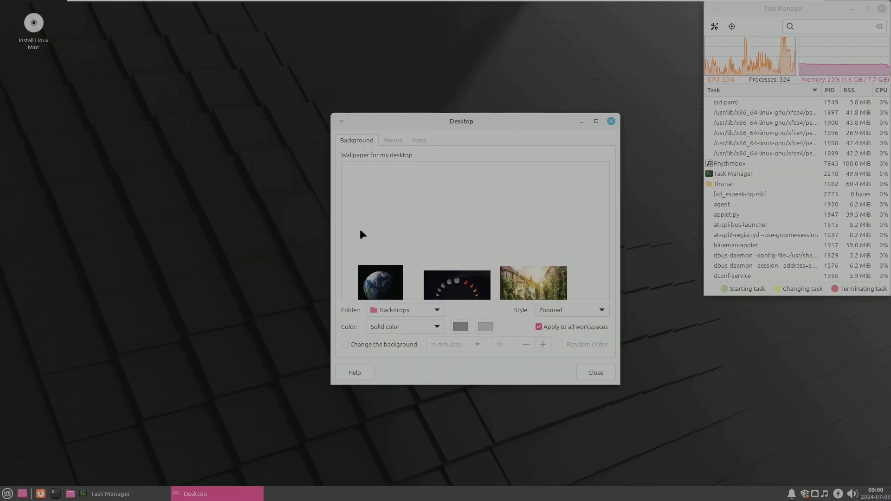
drag(436, 120, 105, 7)
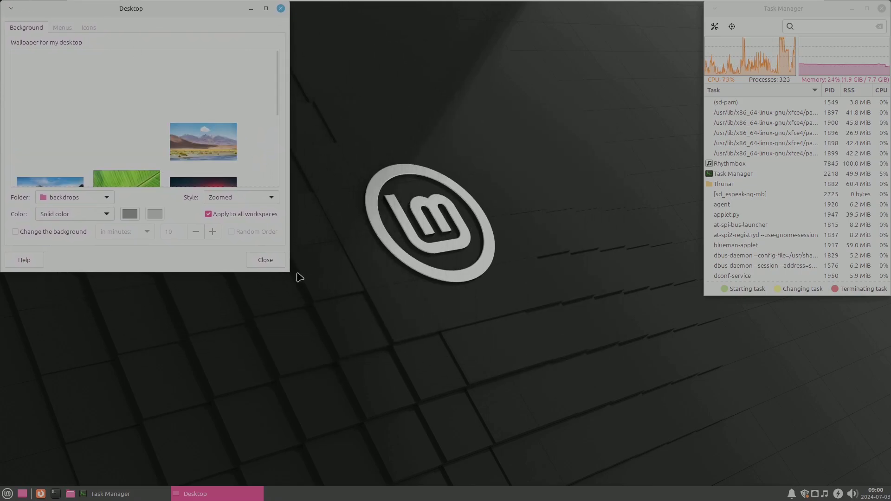
drag(290, 272, 700, 485)
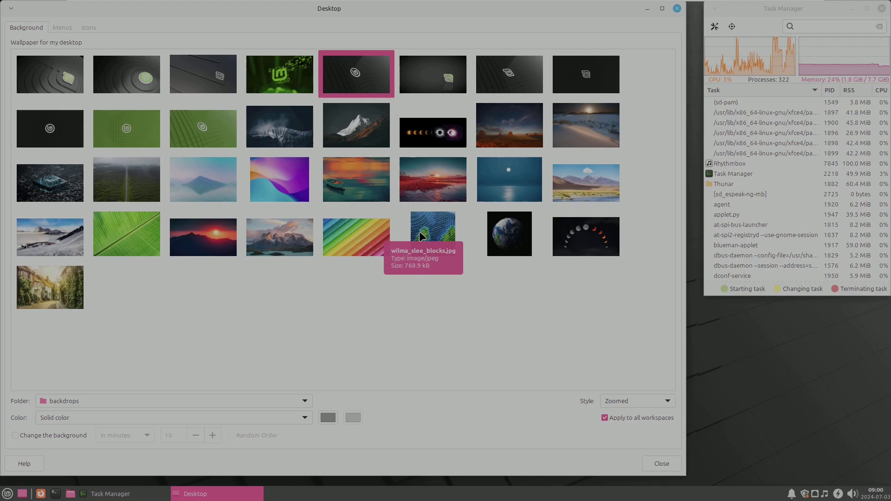
Try the rainbow stripes, mountain lake, purple waves and red sunset lake wallpapers, moving the Desktop window around to preview them.
click(378, 249)
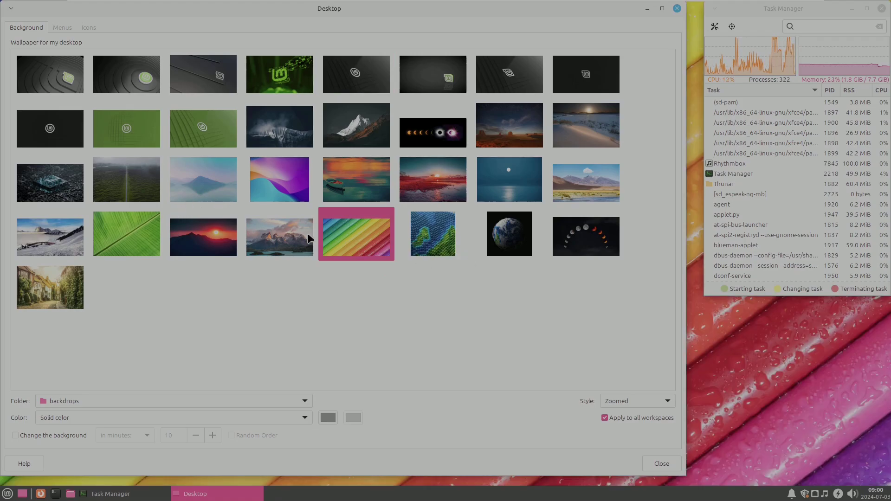
click(304, 239)
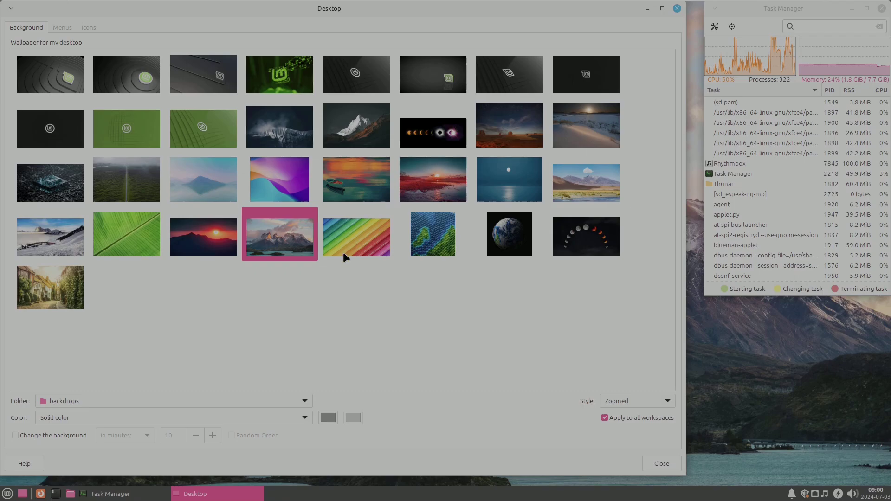
drag(362, 9, 618, 33)
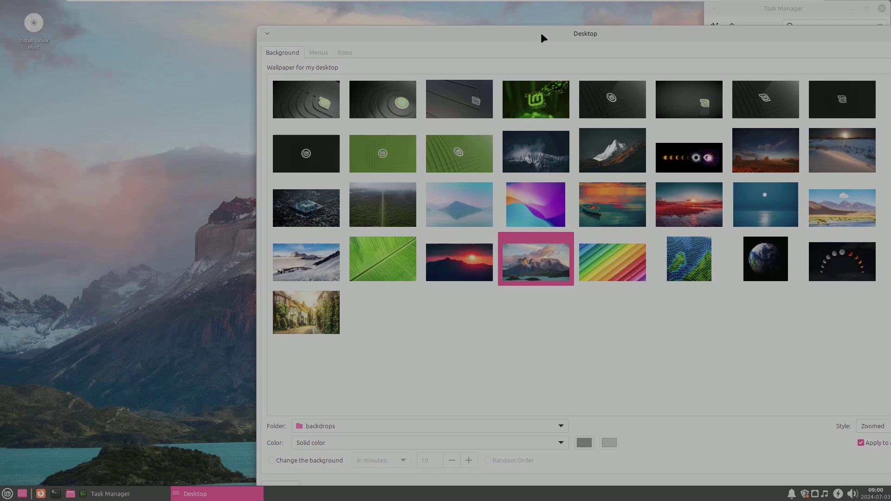
drag(541, 36, 558, 36)
click(573, 210)
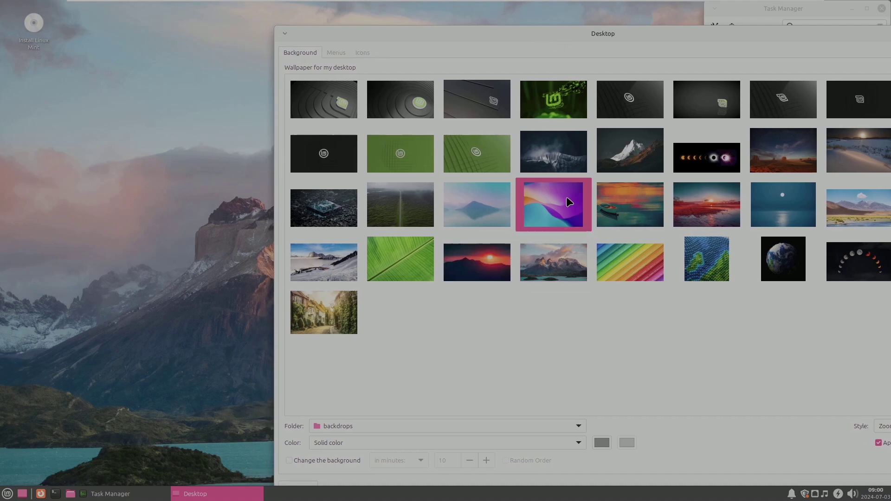
drag(500, 37, 397, 56)
click(605, 238)
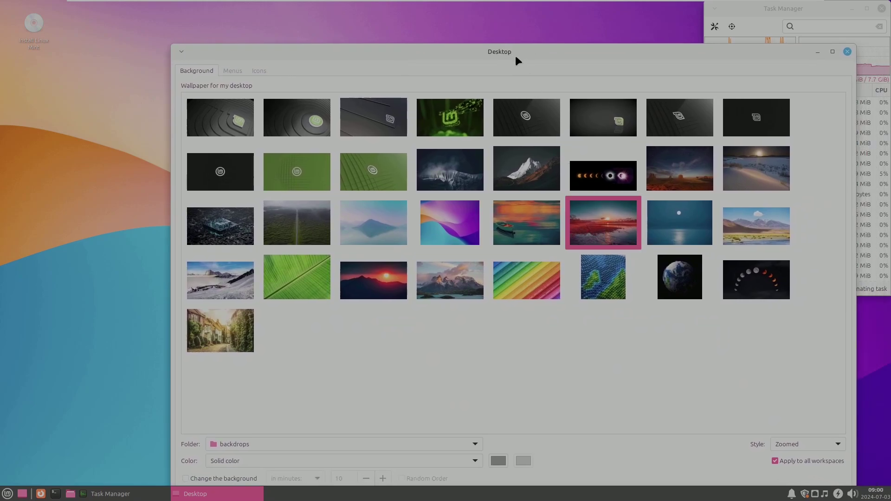
drag(513, 51, 453, 78)
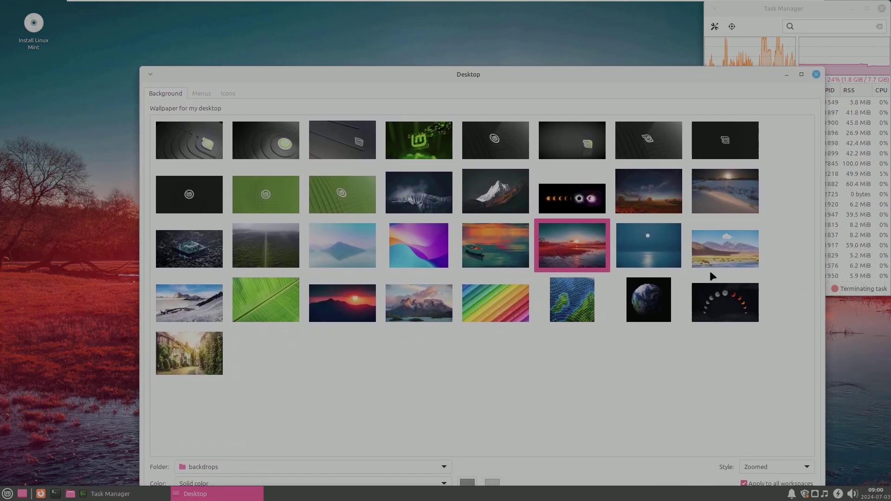
Set the desert mountain landscape with a single cloud as wallpaper, view the menu and icon settings, and close the Desktop settings.
click(723, 258)
drag(510, 83, 448, 54)
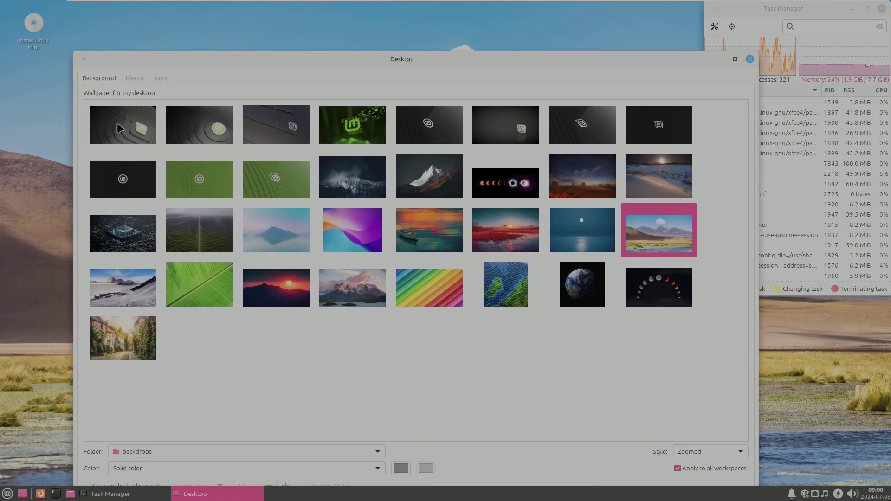
click(131, 78)
click(162, 80)
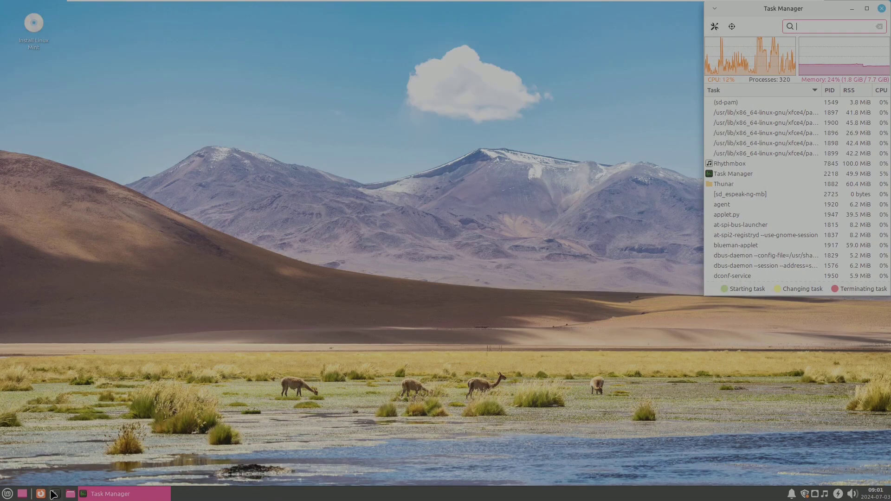
Maximize Task Manager, look through the list of running processes, and close Task Manager.
click(7, 493)
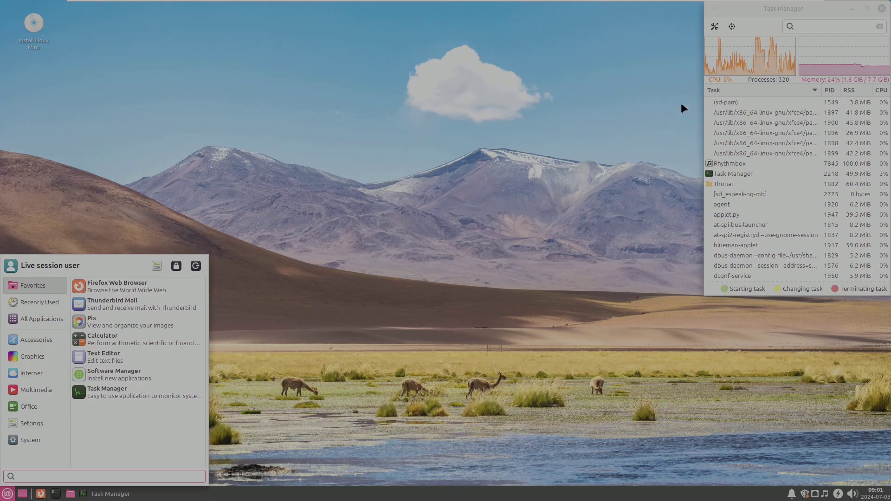
click(750, 60)
click(866, 9)
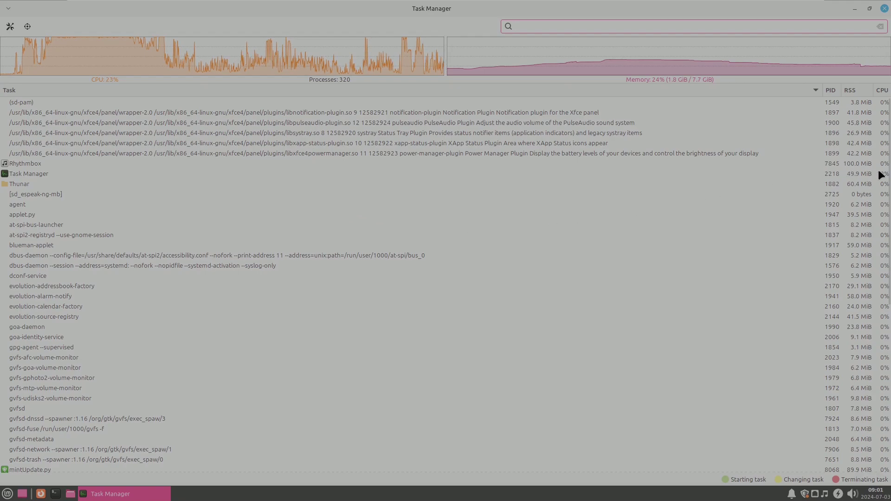
scroll(870, 291, down, 6)
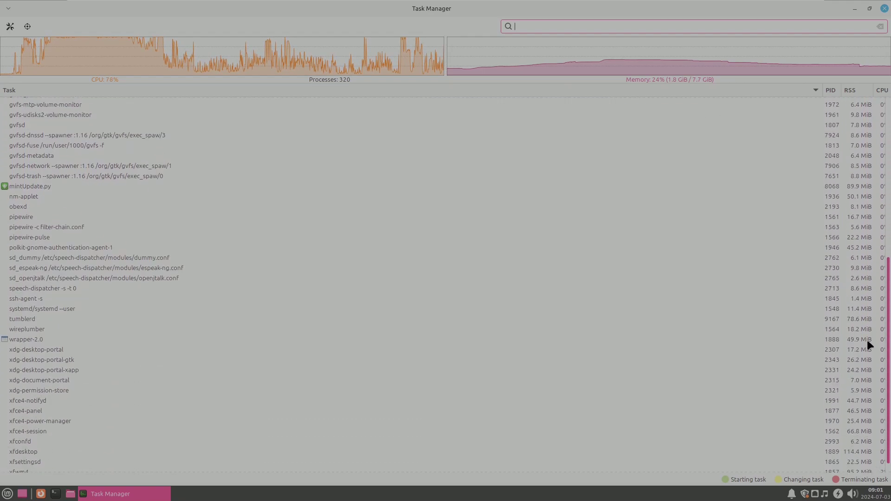
scroll(869, 344, down, 1)
scroll(863, 360, up, 7)
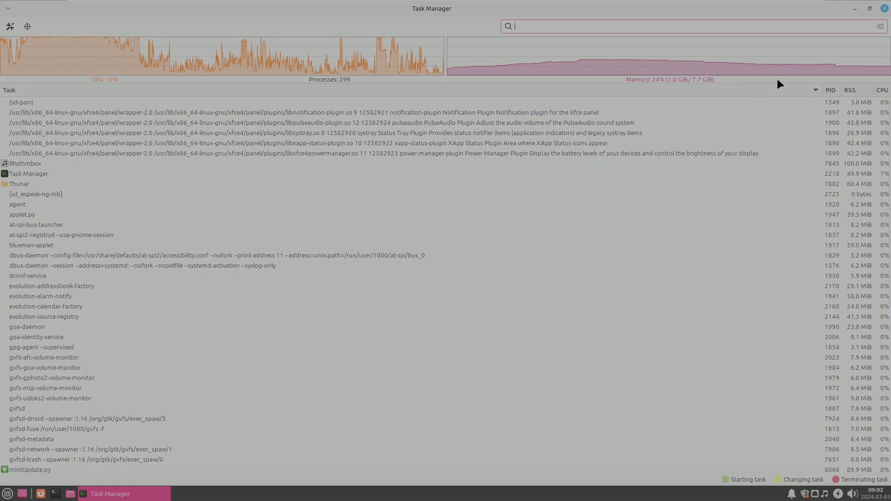
click(880, 11)
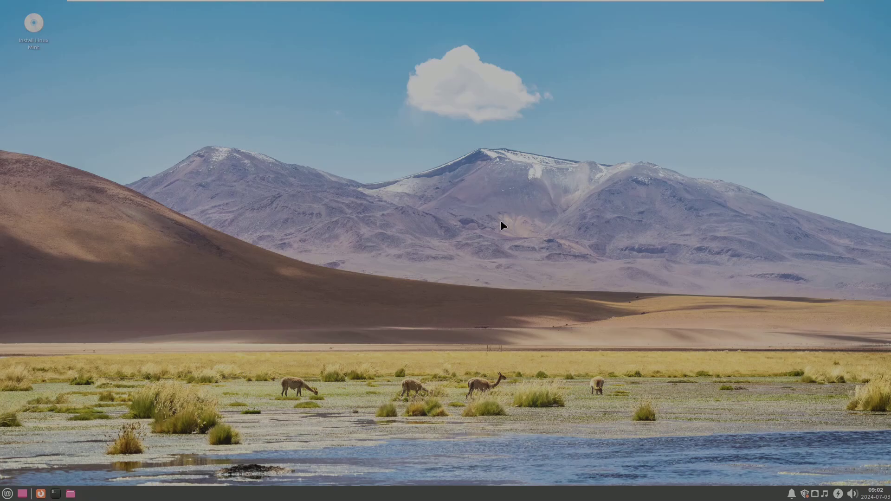
Log out of the live session.
click(6, 494)
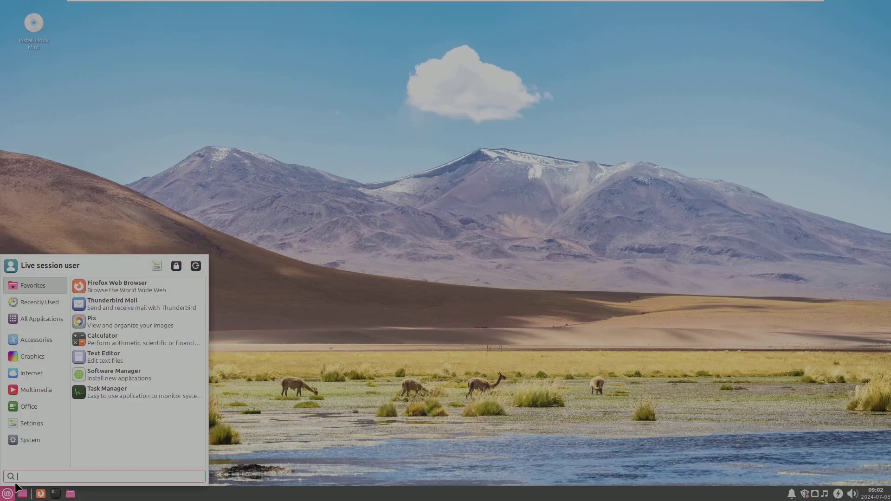
click(195, 266)
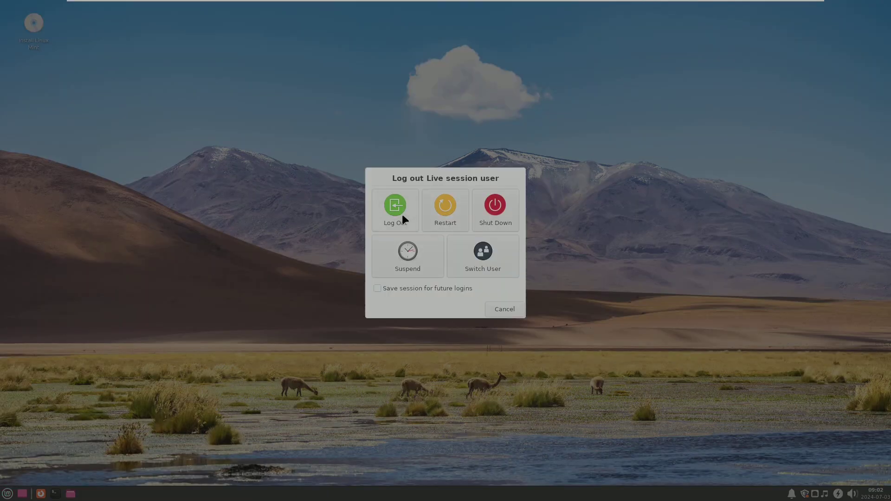
click(402, 217)
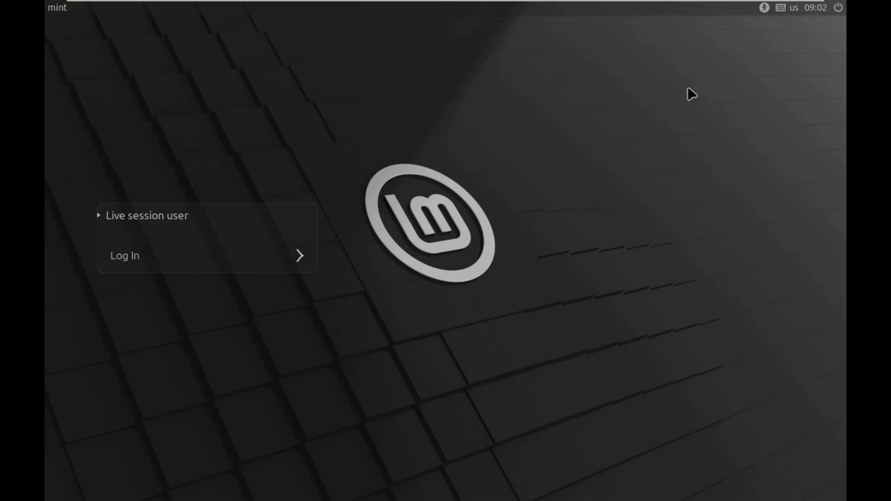
View the login screen's accessibility and keyboard layout options without changing them.
click(763, 7)
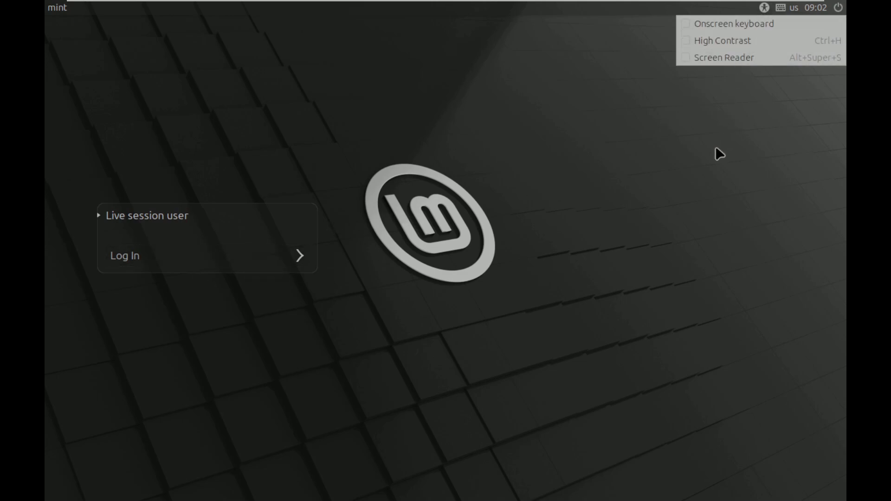
click(782, 66)
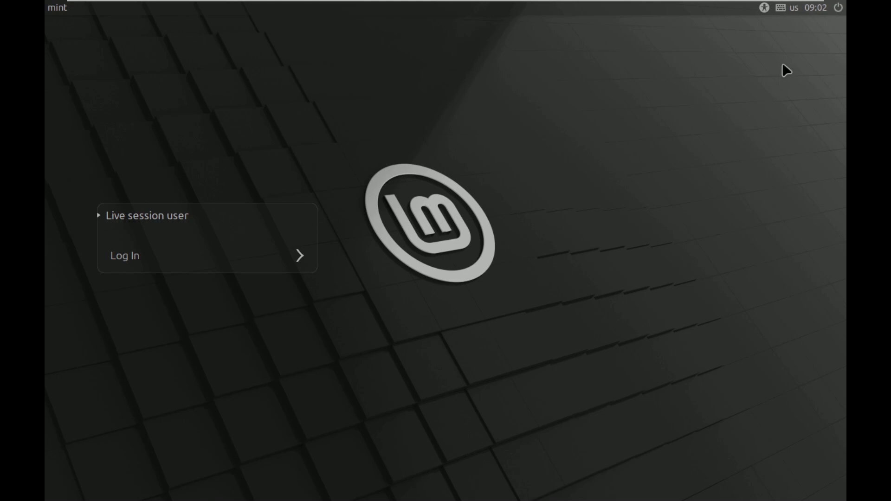
click(782, 11)
click(529, 277)
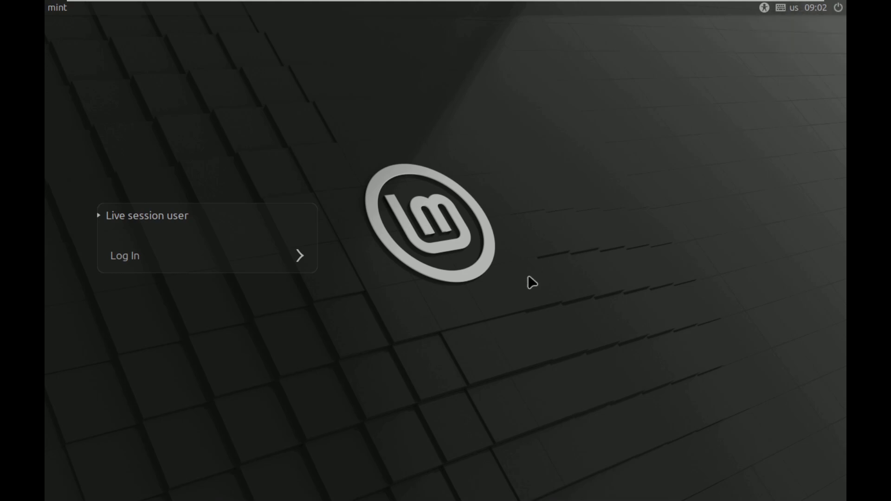